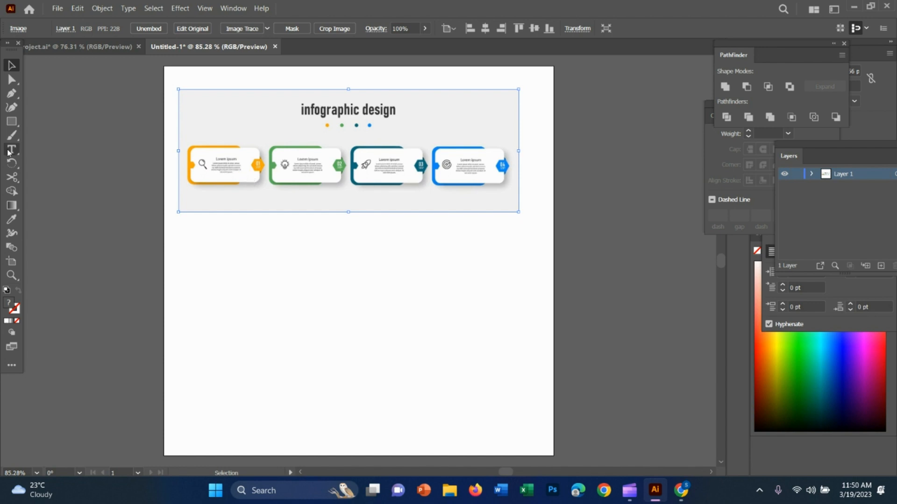
Move the reference image toward the artboard's middle and draw a white rectangle over the first card's white panel.
left_click_drag(281, 148, 287, 250)
left_click(12, 121)
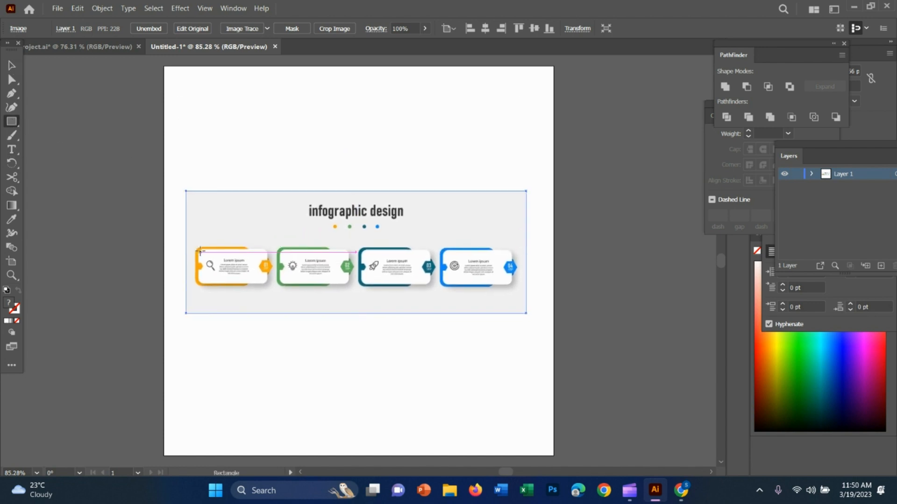
key("alt")
mouse_move(198, 251)
left_mouse_down()
mouse_move(269, 283)
mouse_move(413, 264)
left_mouse_up()
key("z")
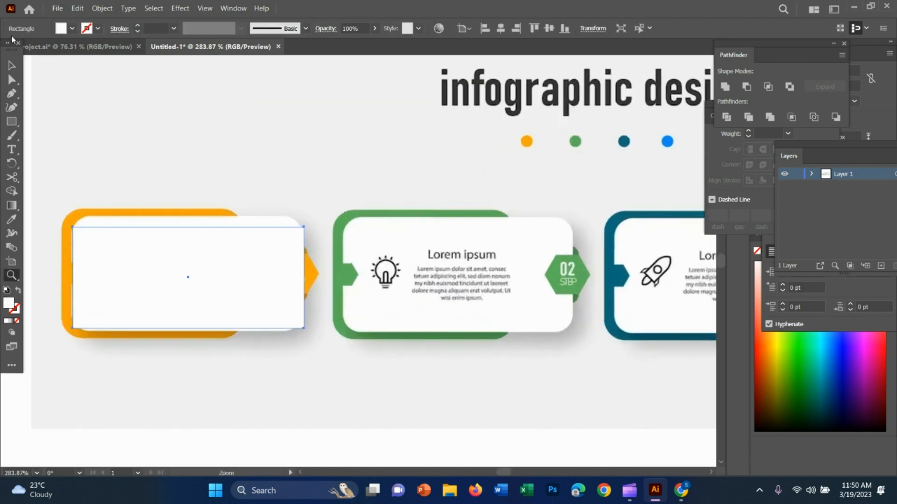
Reposition the white rectangle and extend its height to match the first card's white panel.
key("v")
left_click_drag(246, 257, 245, 250)
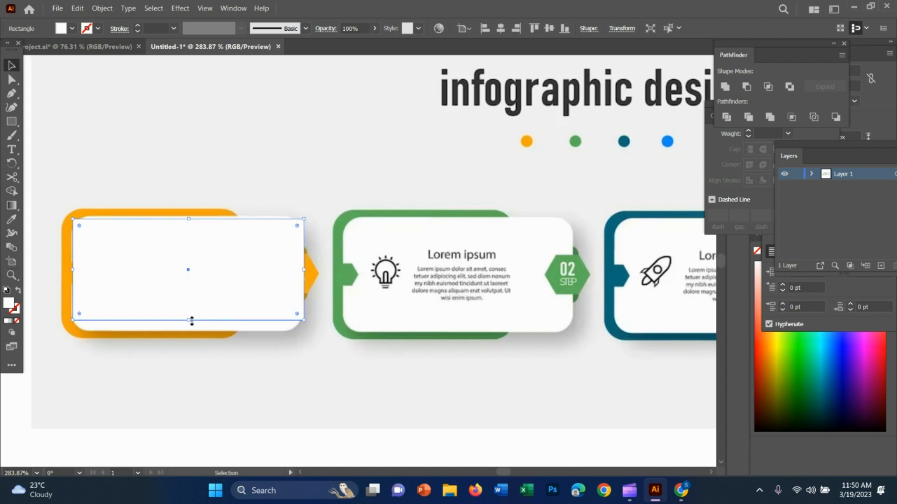
left_click_drag(190, 321, 190, 332)
left_click_drag(273, 240, 274, 237)
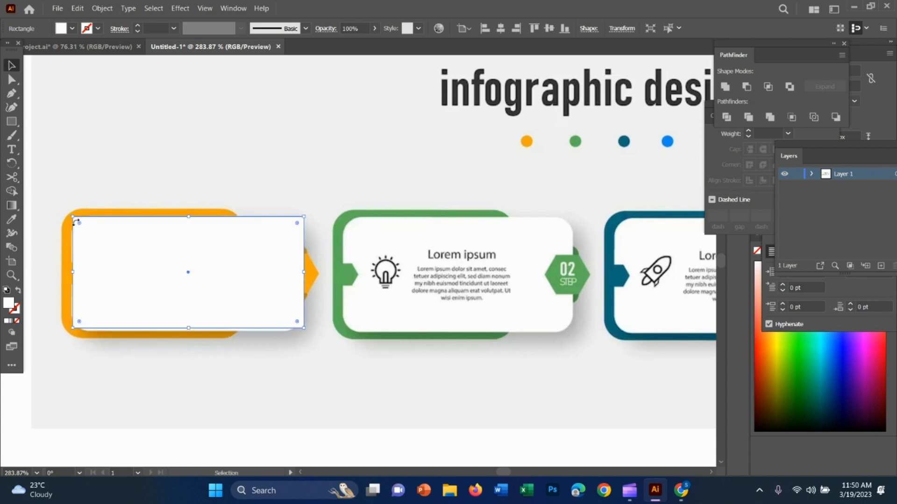
Round the white rectangle's corners and stretch its lower edge to cover the first card's panel fully.
left_click_drag(79, 223, 96, 233)
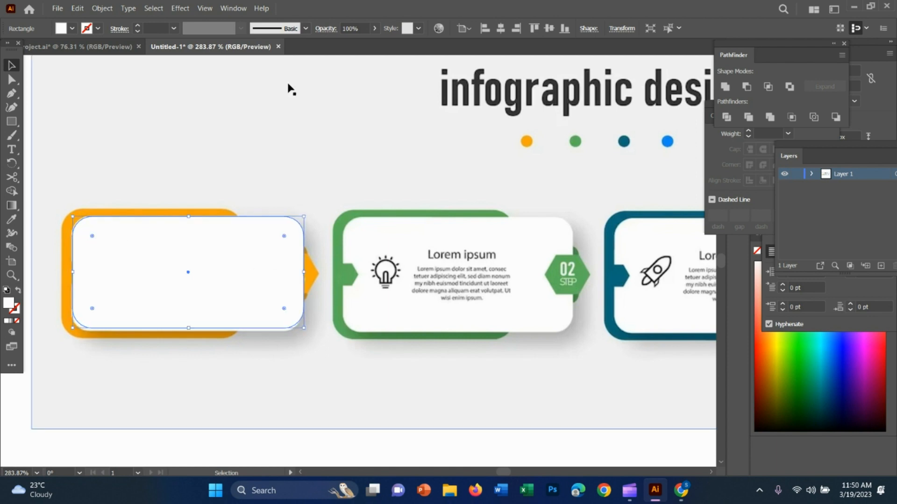
left_click_drag(227, 272, 264, 255)
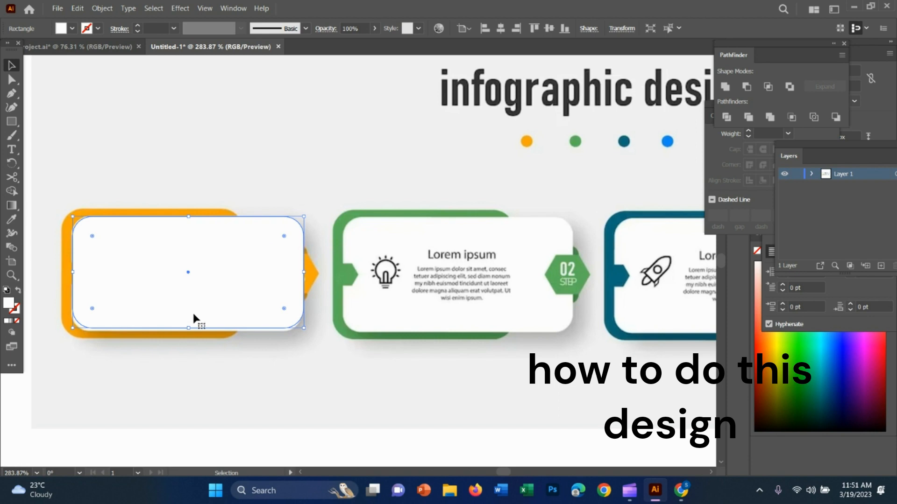
left_click_drag(191, 326, 190, 332)
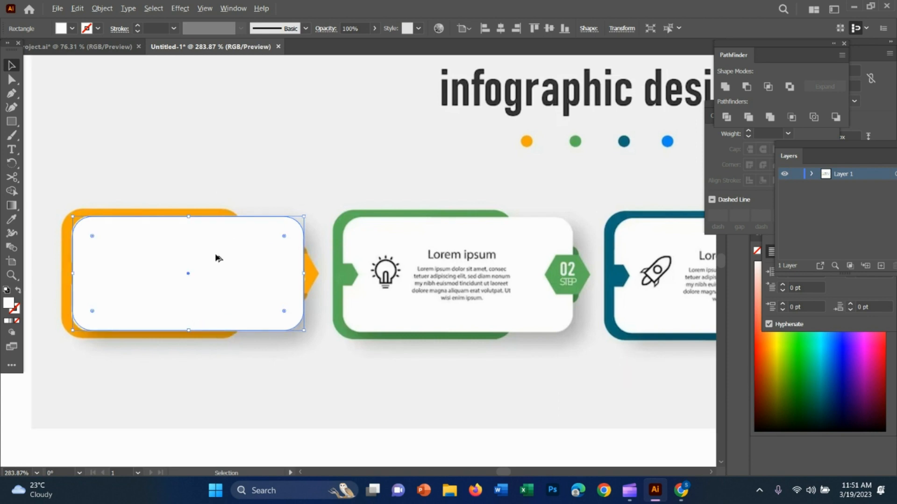
Copy the rounded white rectangle onto the white panels of the second, third and fourth cards.
left_click_drag(216, 257, 484, 262)
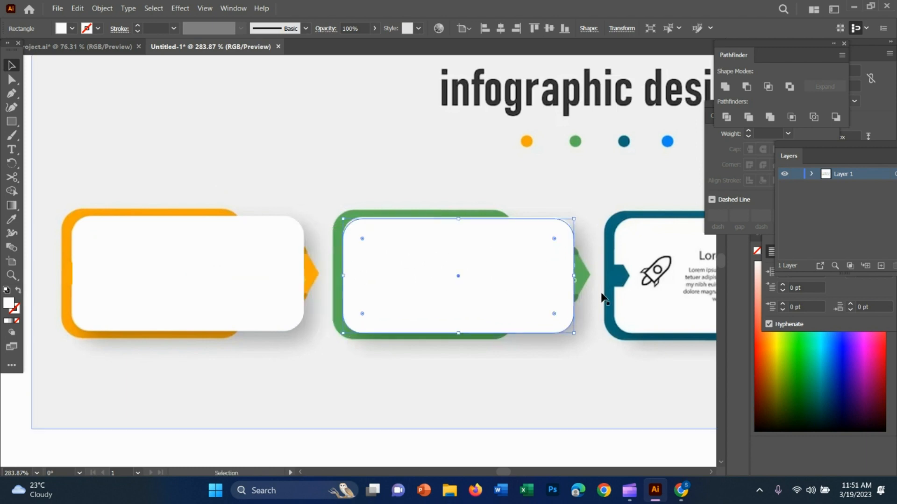
left_click_drag(600, 279, 351, 240)
left_click_drag(494, 299, 663, 278)
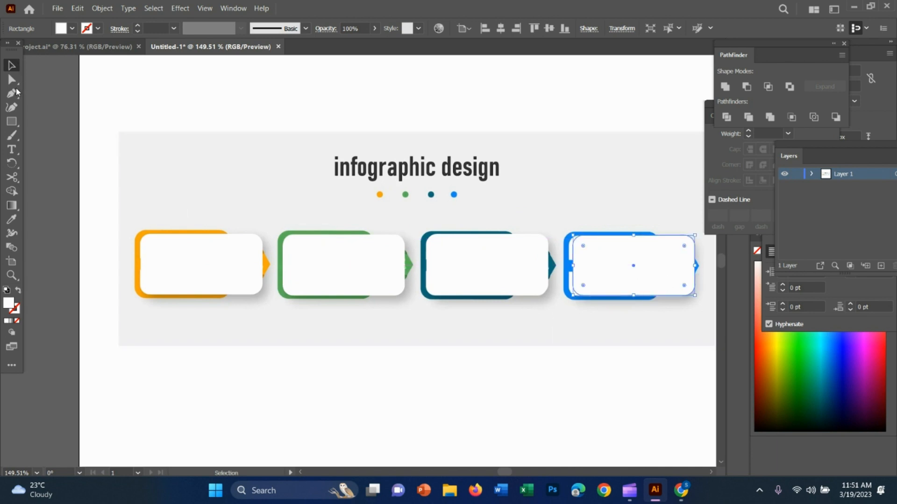
Draw a narrower rectangle over the first card's orange backing shape and round its corners to match.
left_click(12, 122)
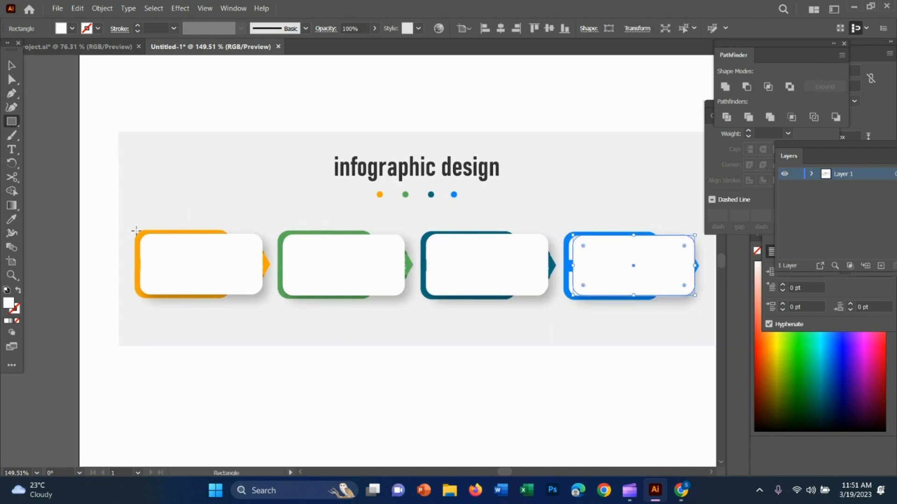
left_click_drag(135, 231, 230, 298)
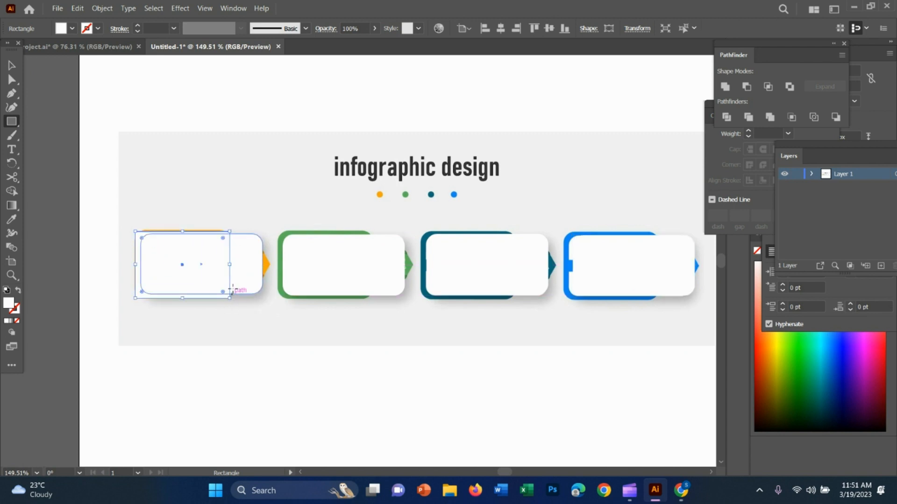
key("v")
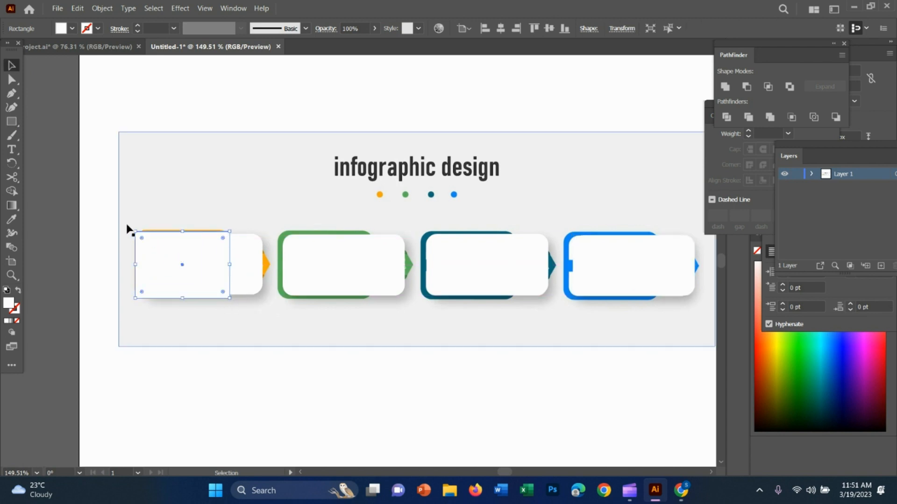
left_click_drag(175, 254, 182, 295)
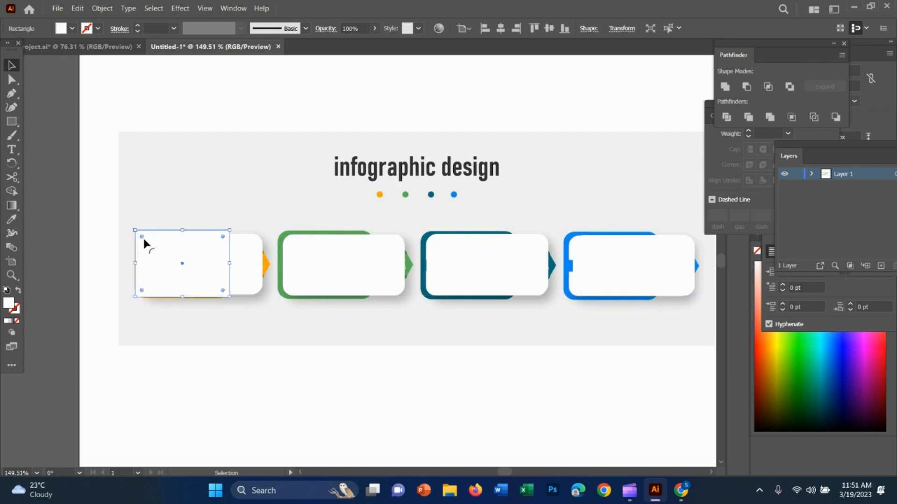
left_click_drag(193, 248, 180, 261)
left_click(224, 121)
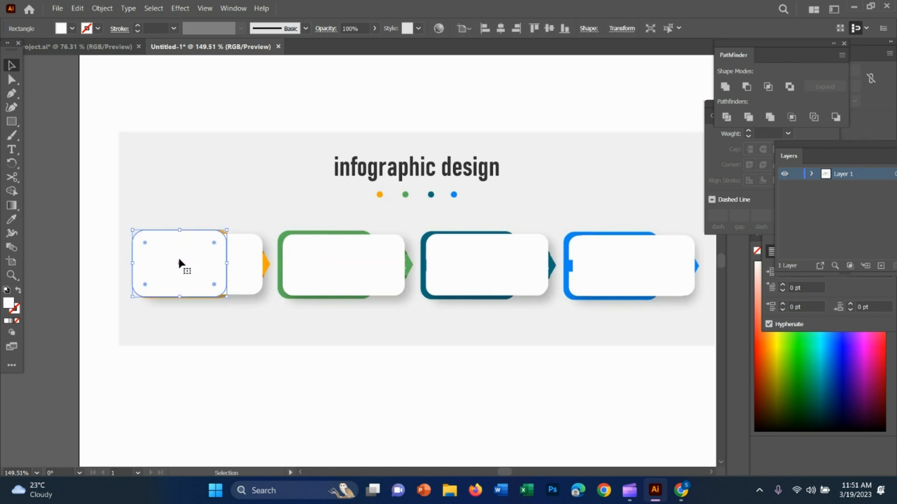
Move the reference image below the drawn shapes so that its cards are uncovered for colour sampling.
key("u")
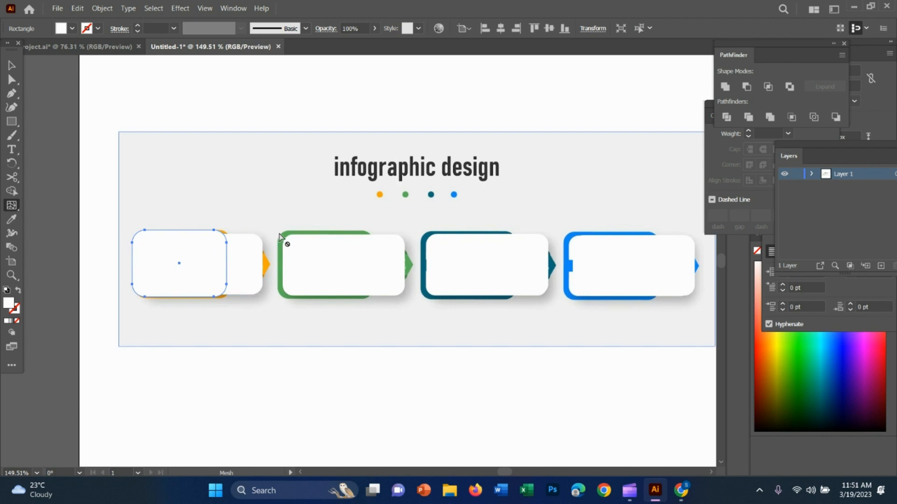
key("i")
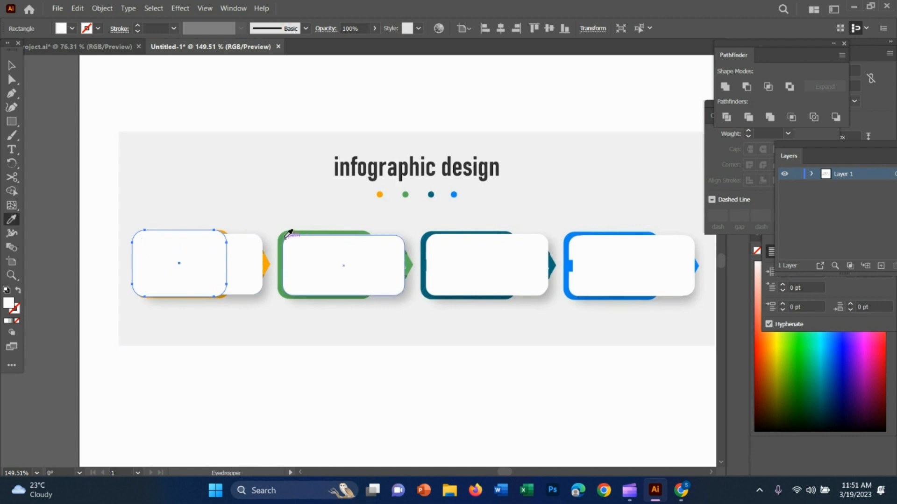
left_click(12, 65)
left_click_drag(354, 182, 259, 362)
Fill the narrower rounded rectangle with the orange sampled from the first card in the reference image.
left_click(239, 269)
key("i")
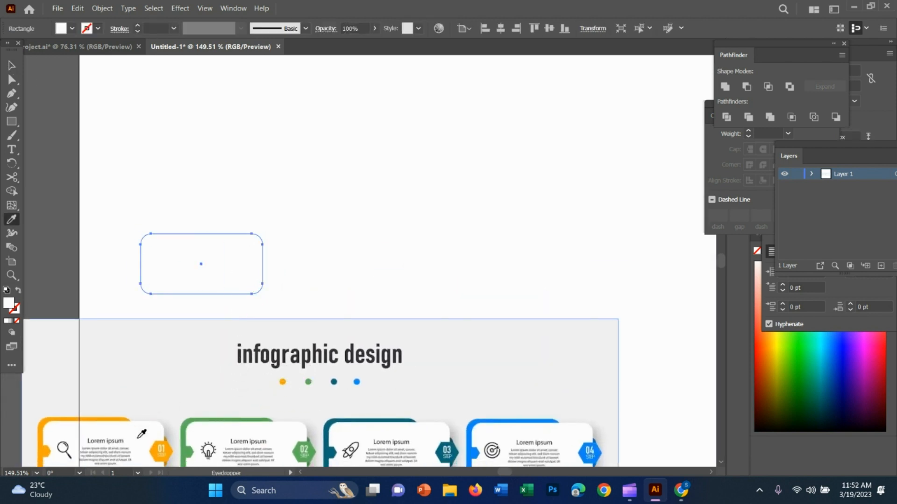
key("v")
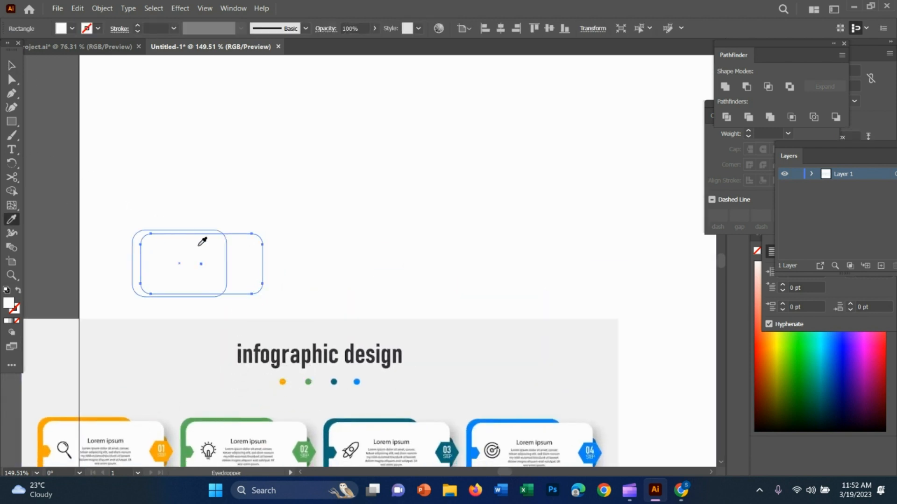
left_click(201, 238)
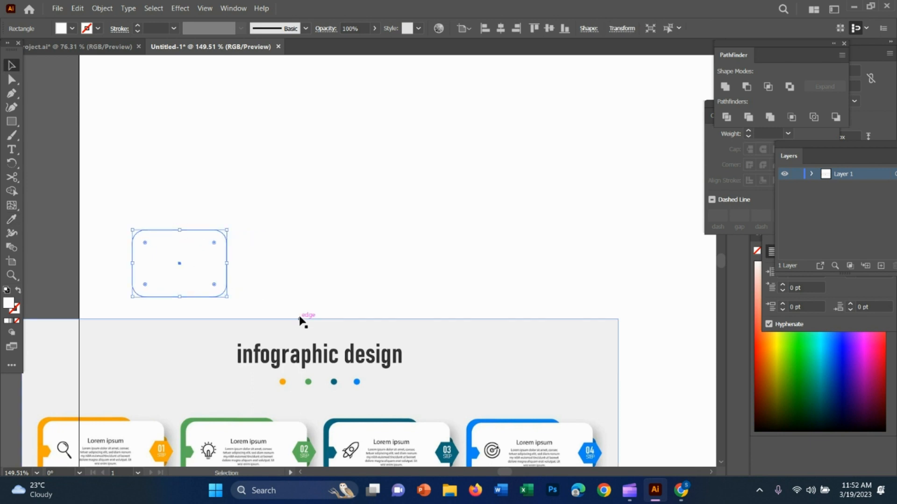
key("i")
left_click(125, 418)
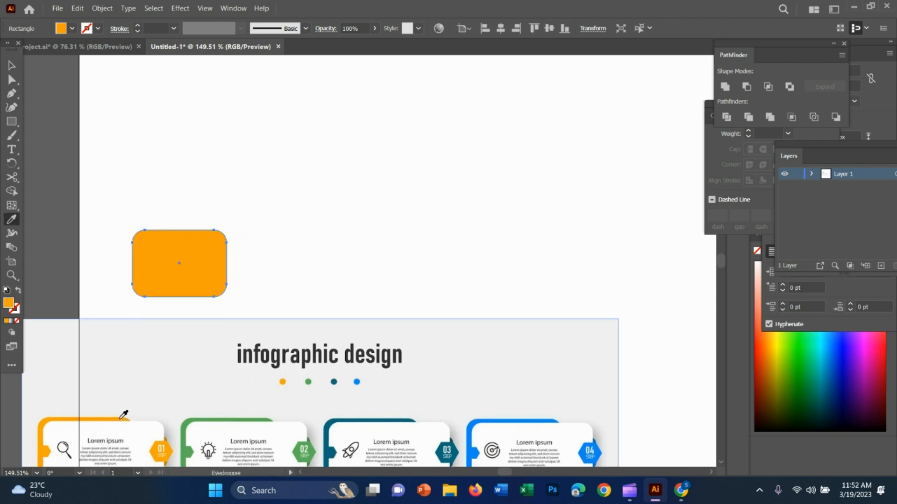
Bring the first white panel to the front of the orange shape and deselect it.
key("v")
left_click(267, 247)
right_click(261, 250)
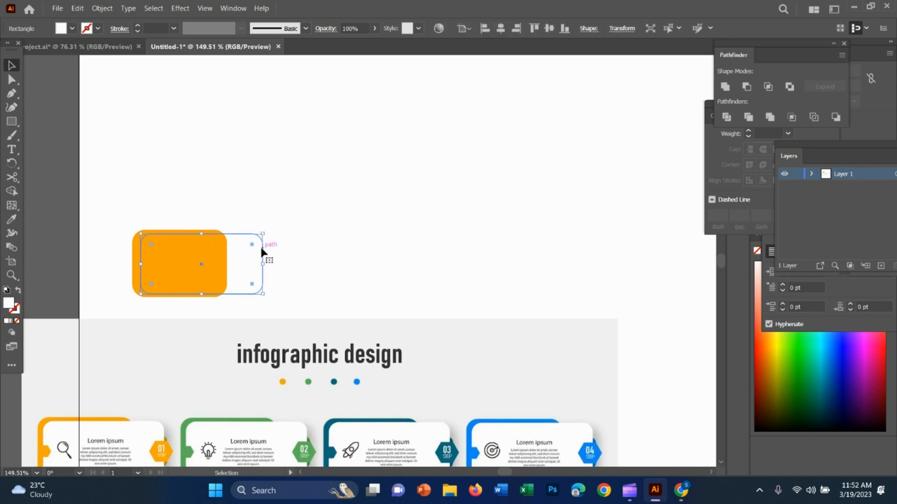
mouse_move(289, 202)
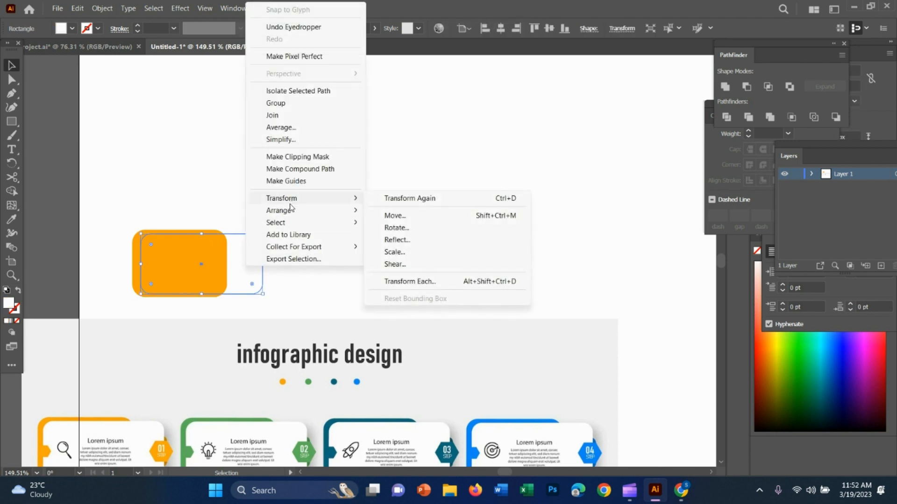
left_click(390, 211)
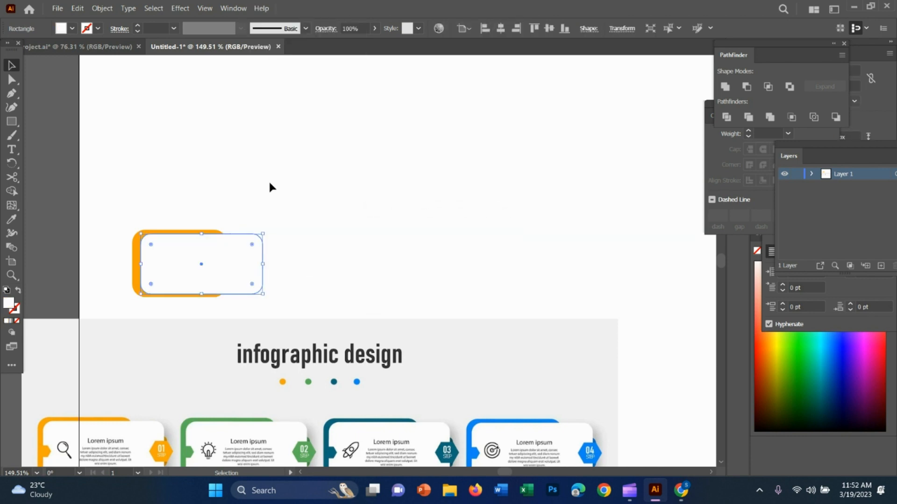
left_click(268, 186)
Copy the orange shape to the second card and bring that card's white panel in front of it.
scroll(275, 336, "down", 1)
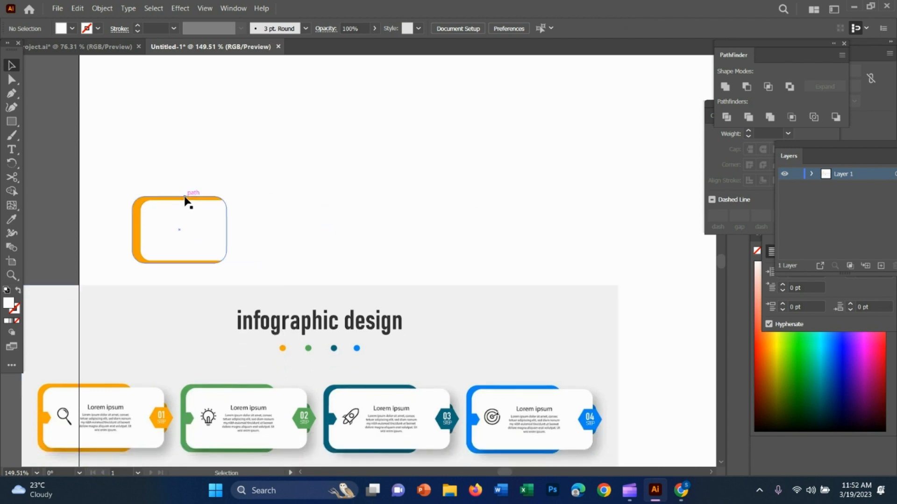
left_click_drag(186, 200, 330, 196)
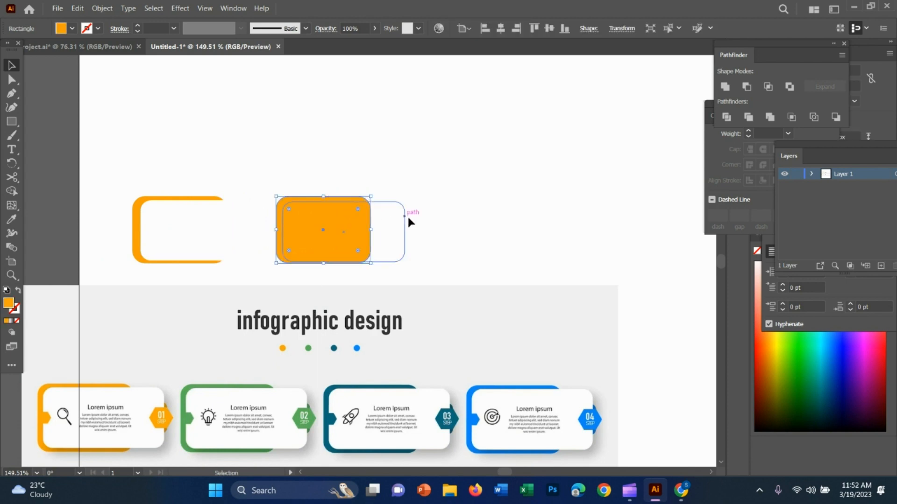
right_click(391, 215)
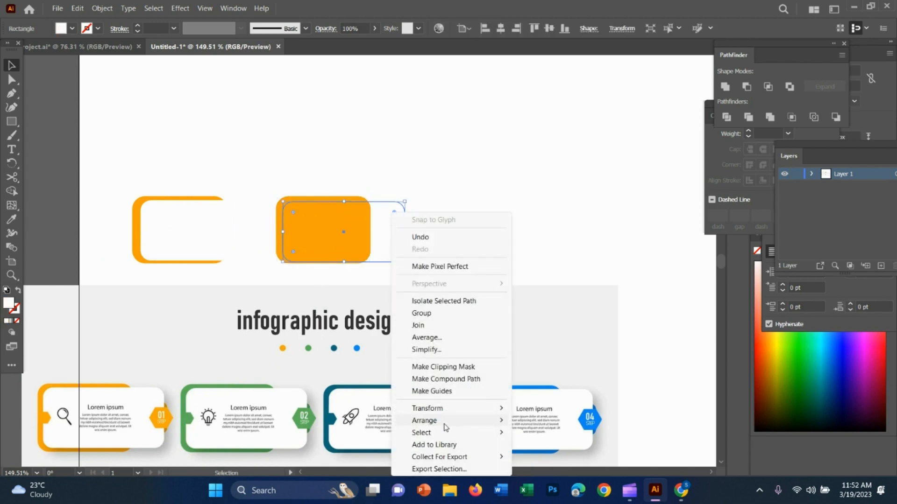
mouse_move(446, 426)
left_click(555, 420)
left_click_drag(369, 231, 477, 233)
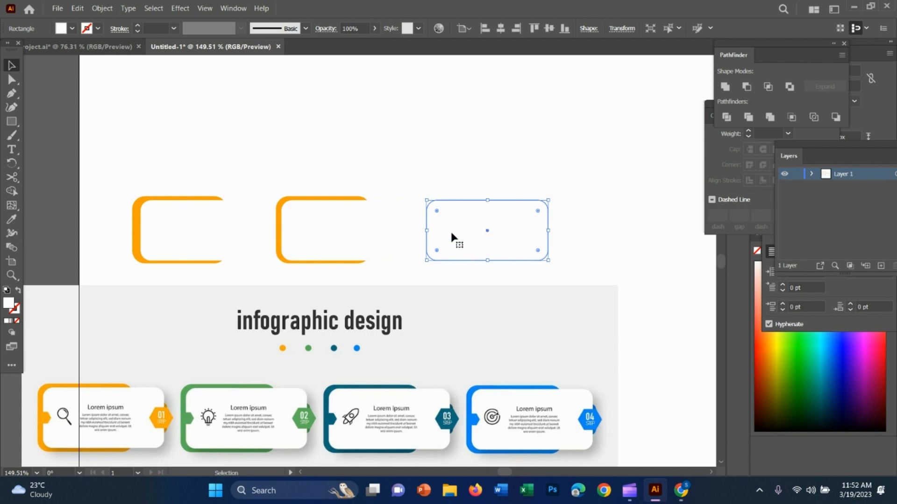
Copy the orange shape to the third card, bring its white panel to the front and align the panel over it.
left_click_drag(315, 201, 465, 196)
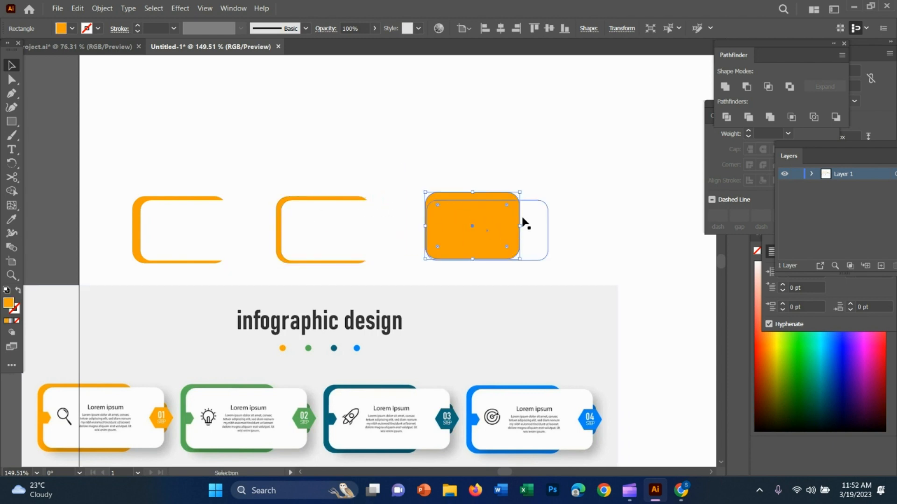
right_click(529, 212)
mouse_move(567, 421)
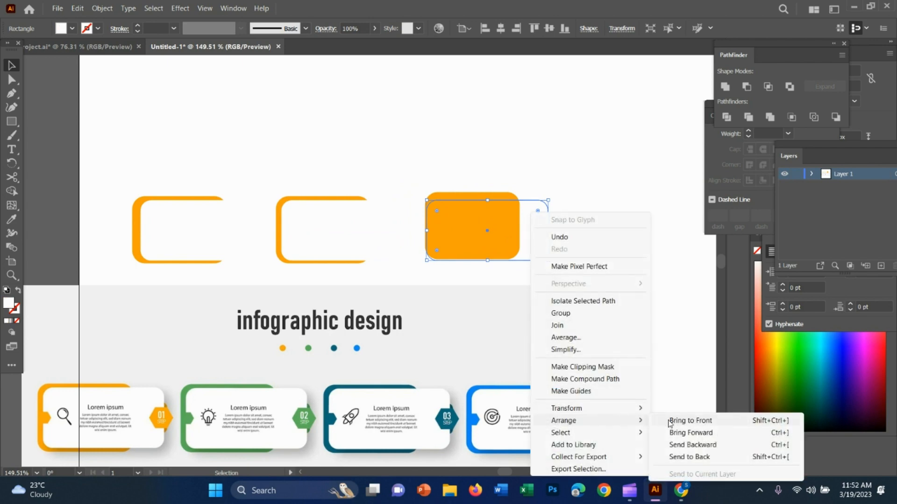
left_click(672, 422)
mouse_move(509, 229)
left_mouse_down()
mouse_move(621, 233)
mouse_move(607, 225)
mouse_move(530, 226)
mouse_move(466, 246)
mouse_move(406, 226)
mouse_move(509, 242)
left_mouse_up()
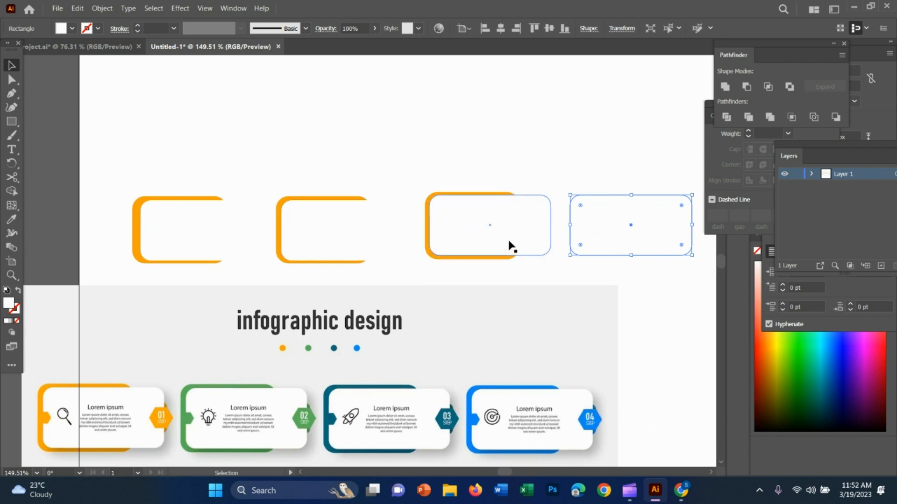
Copy the orange shape to the fourth card, bring its white panel to the front and position the panel over it.
left_click_drag(499, 196, 642, 189)
right_click(678, 213)
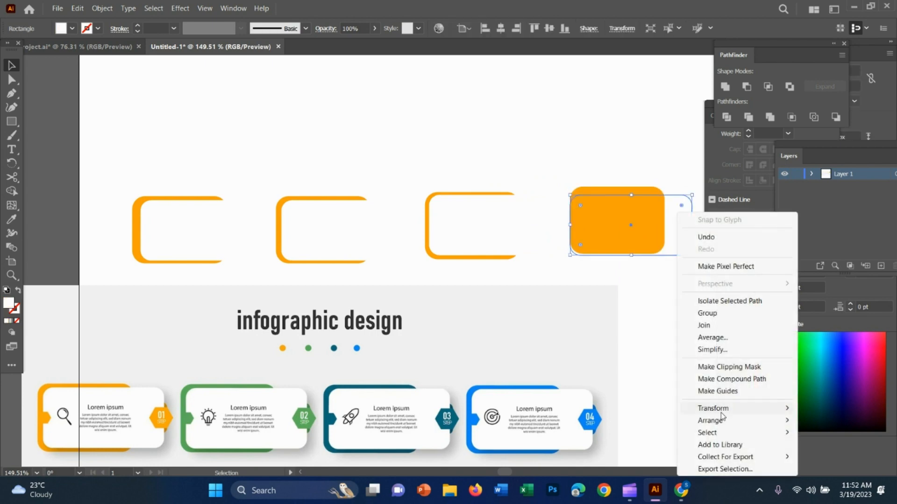
mouse_move(723, 425)
left_click(638, 427)
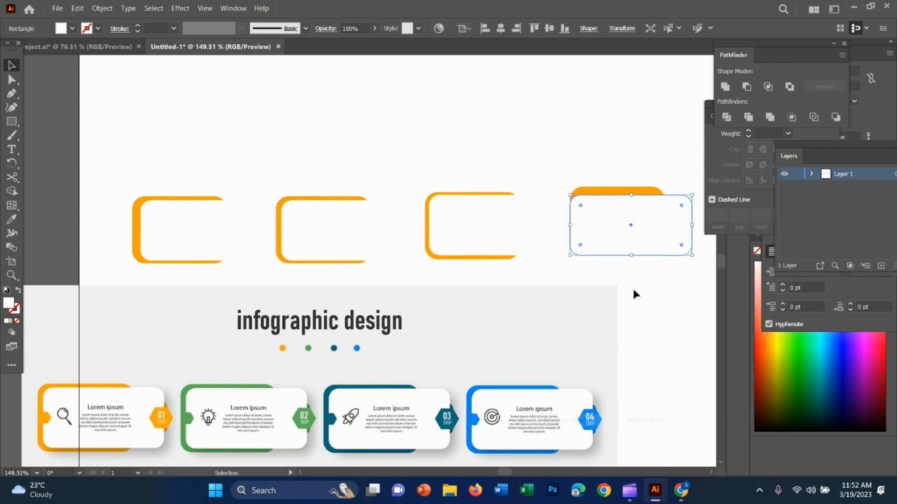
left_click_drag(642, 240, 649, 239)
Shift the fourth card's orange shape and white panel to line up with the third card.
left_click(592, 154)
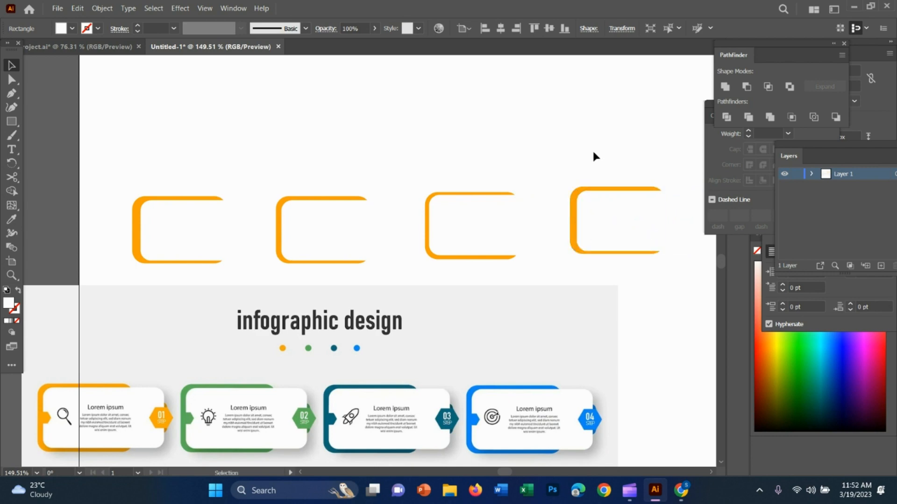
left_click_drag(605, 191, 608, 191)
left_click_drag(644, 227, 643, 231)
left_click(671, 348)
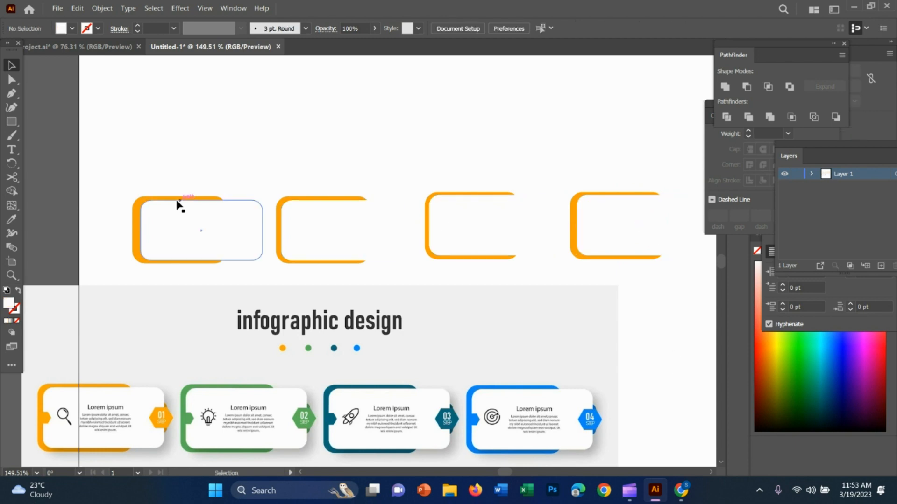
Recolour the second card's backing shape with the green sampled from the second card in the reference image.
left_click(311, 200)
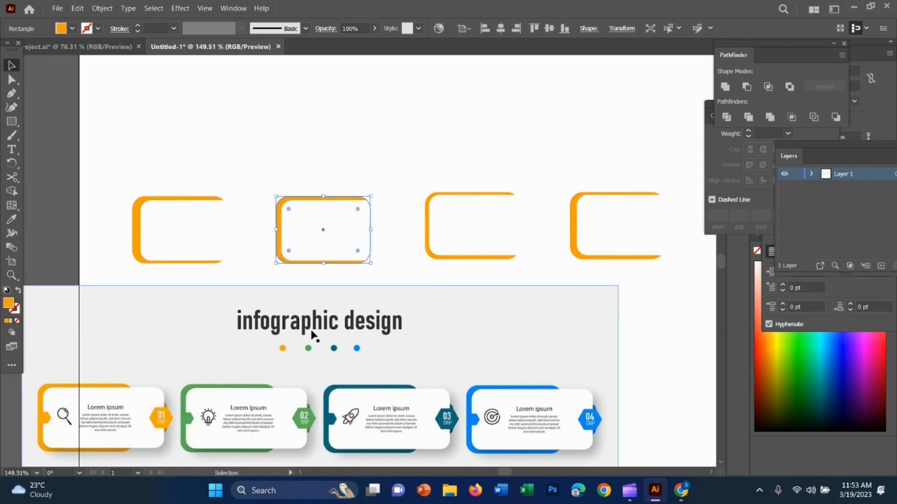
key("i")
left_click(228, 387)
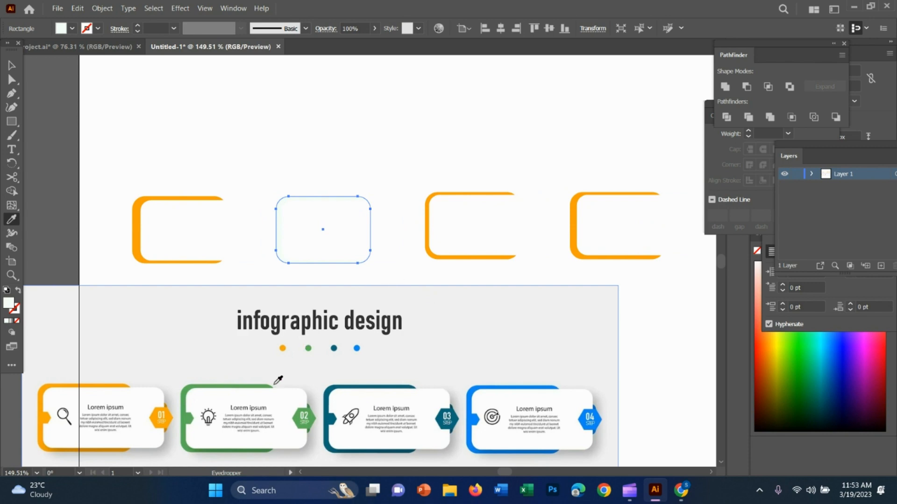
left_click(242, 386)
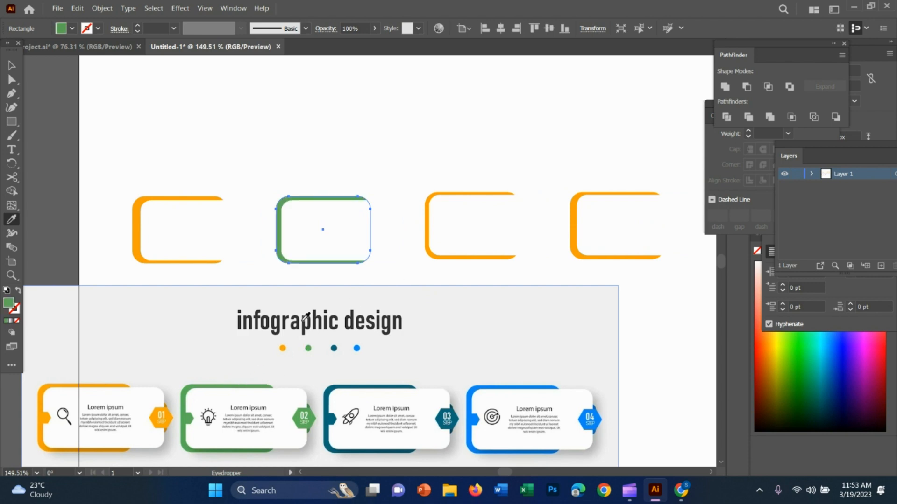
left_click(11, 65)
left_click(360, 134)
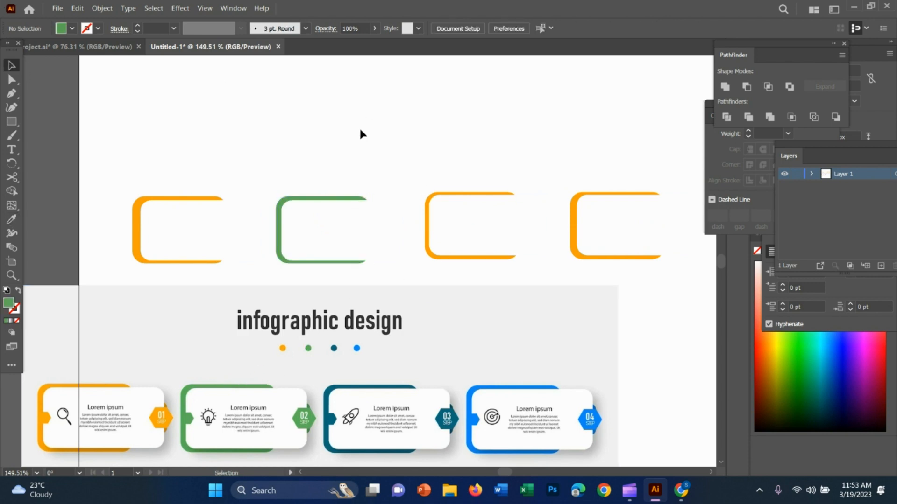
Recolour the third card's backing shape with the dark teal sampled from the reference image's third card.
left_click(476, 197)
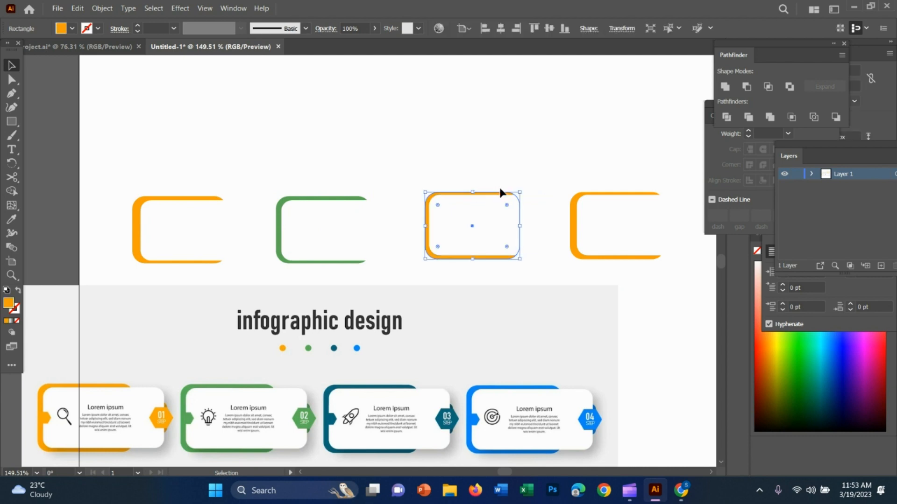
key("i")
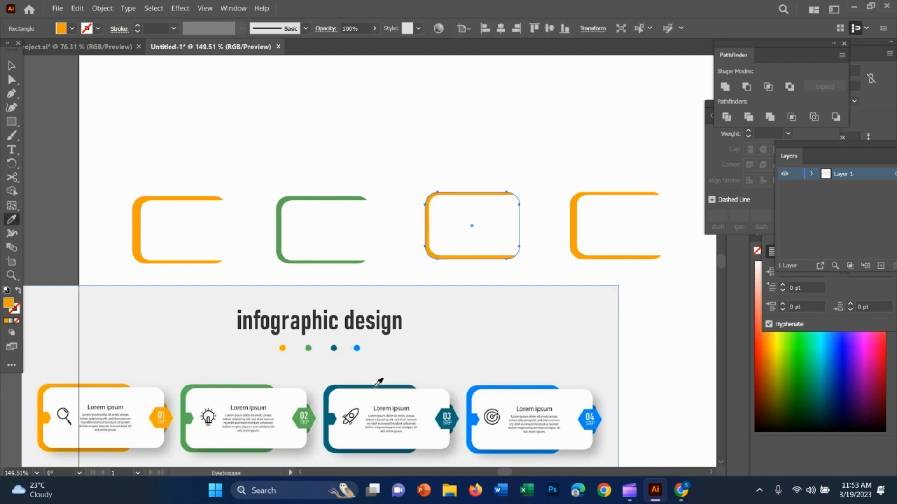
left_click(378, 383)
key("v")
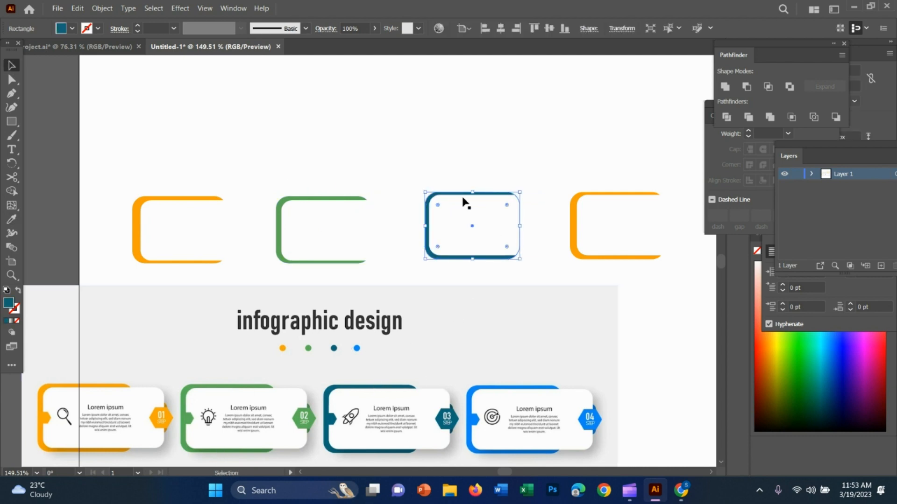
Recolour the fourth card's backing shape with the blue sampled from the fourth reference card.
left_click_drag(607, 194, 609, 194)
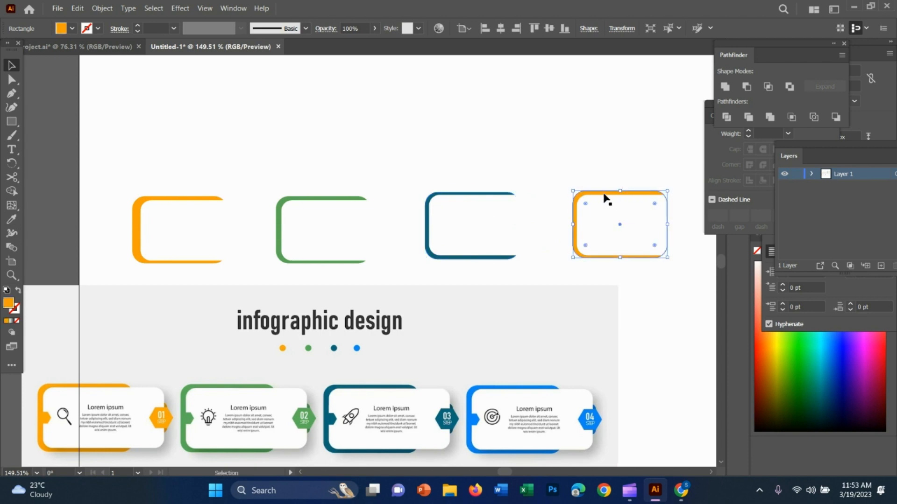
key("i")
left_click(473, 391)
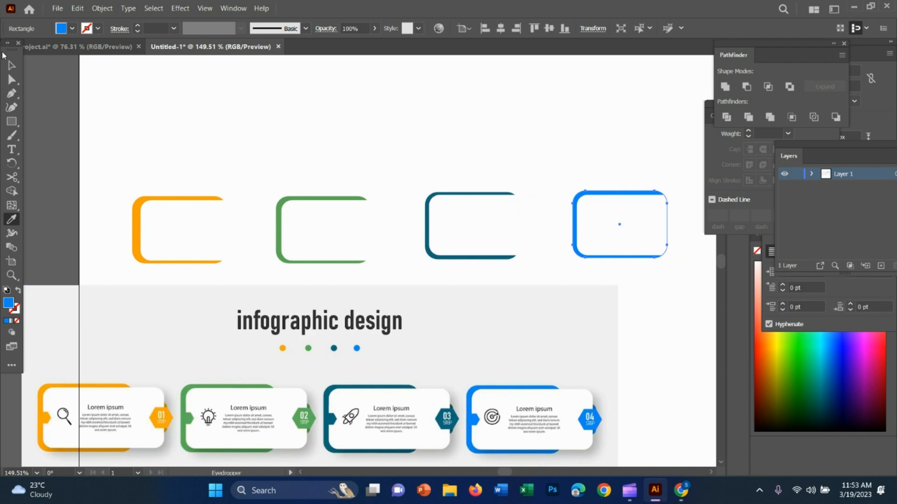
key("v")
left_click(228, 124)
Nudge the first card's orange shape slightly right and the third card's teal shape slightly left behind their white panels.
left_click_drag(181, 197, 186, 197)
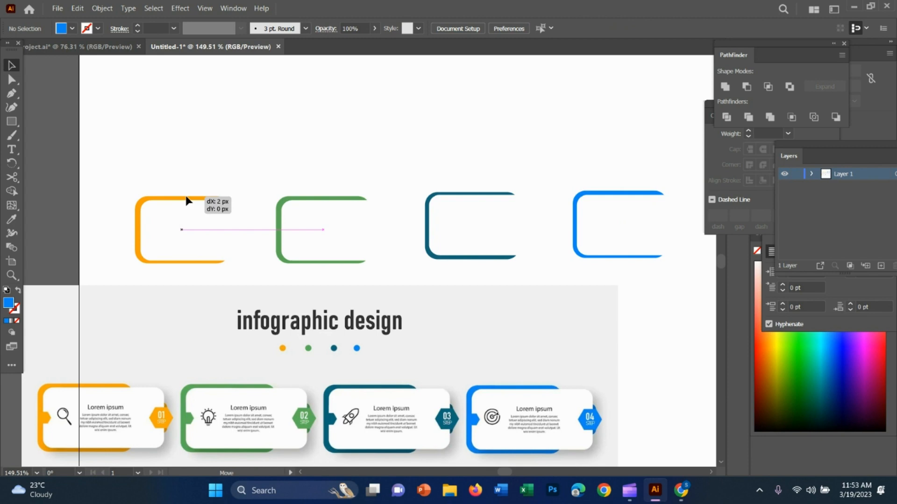
left_click_drag(187, 200, 188, 200)
left_click(253, 144)
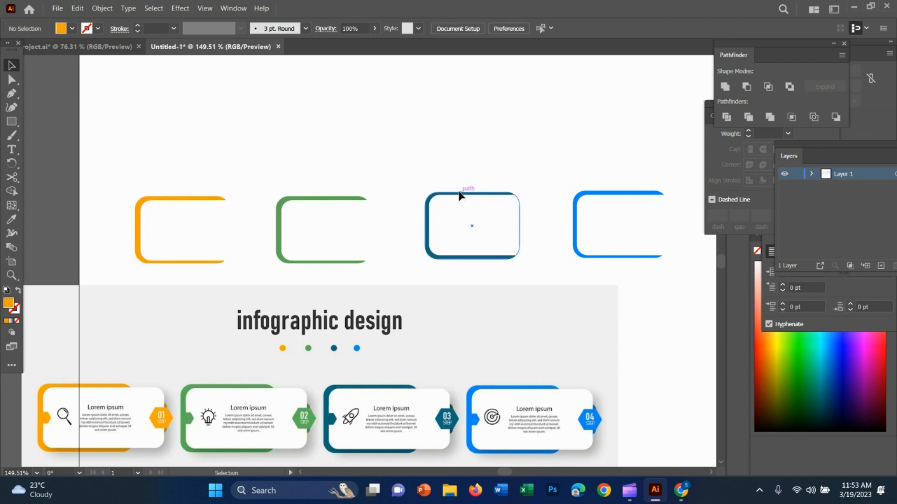
left_click_drag(459, 196, 458, 197)
left_click(469, 171)
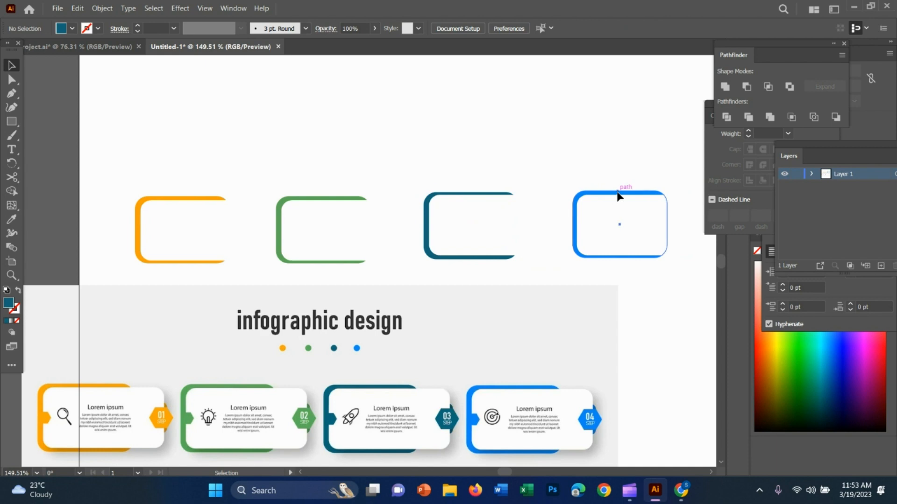
Reposition the fourth card's blue shape behind its white panel so its upper and lower borders show evenly.
left_click_drag(616, 196, 614, 194)
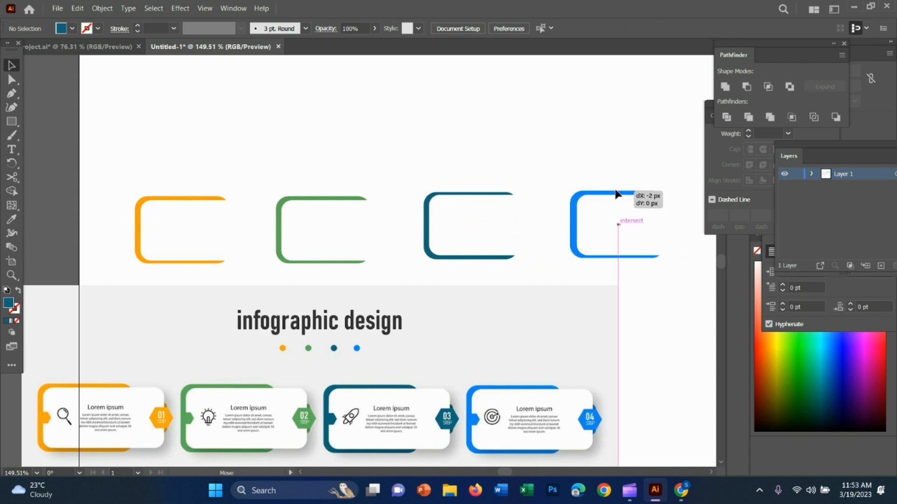
left_click_drag(616, 191, 619, 191)
left_click(607, 158)
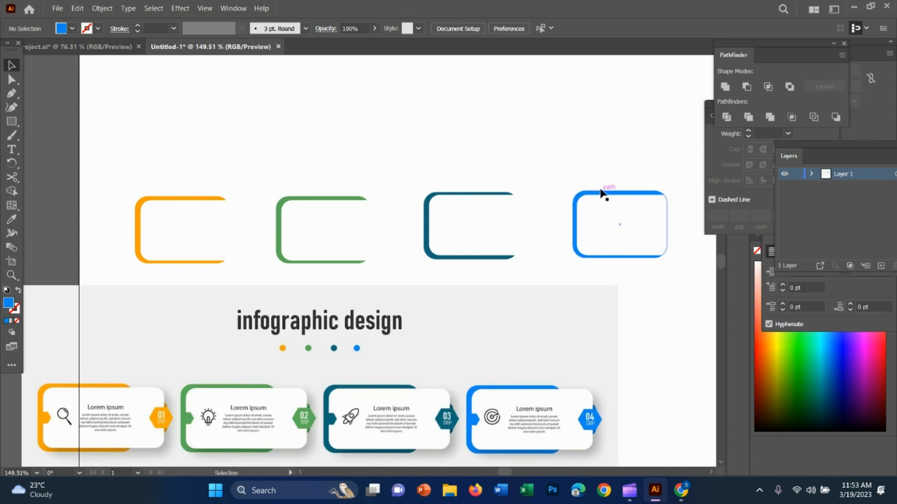
left_click(616, 192)
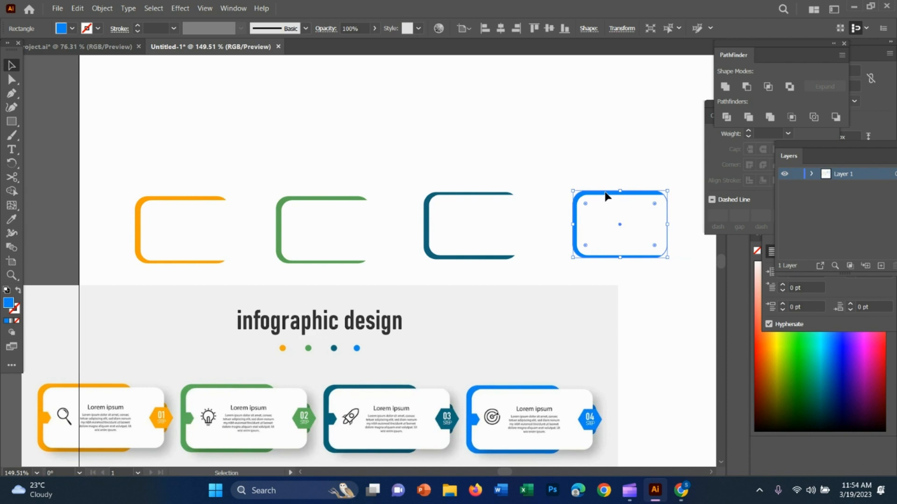
left_click_drag(605, 196, 605, 197)
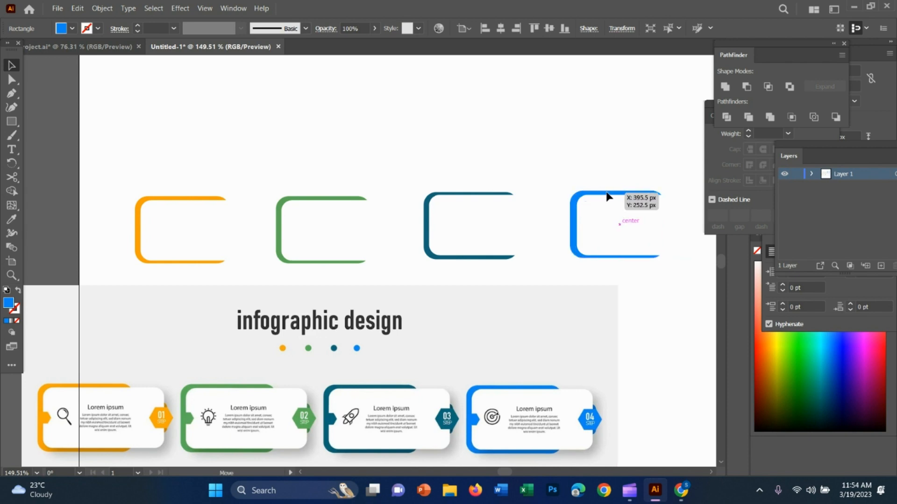
left_click_drag(606, 196, 606, 196)
left_click_drag(606, 196, 605, 193)
left_click(602, 171)
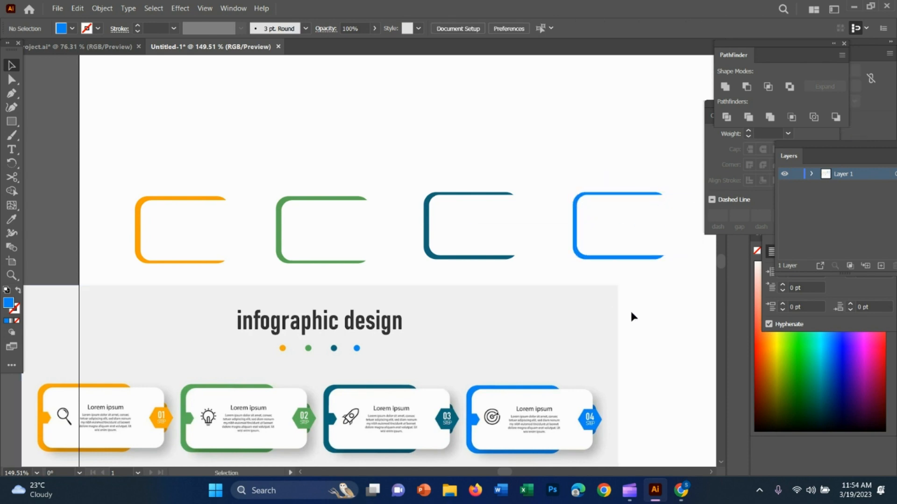
Draw a small blue hexagon with the Polygon tool at the first card, sized like the reference's step badge.
key("z")
left_click_drag(617, 289, 464, 257)
key("v")
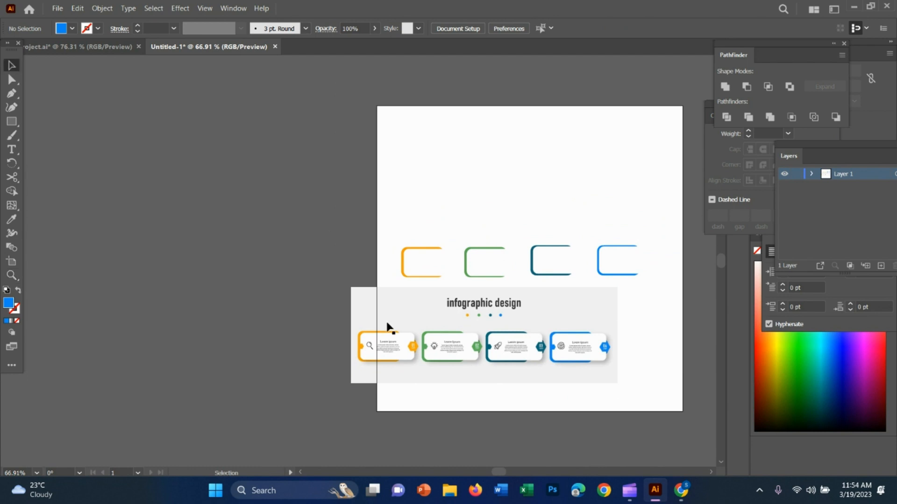
left_click(489, 355)
key("z")
left_click(375, 354)
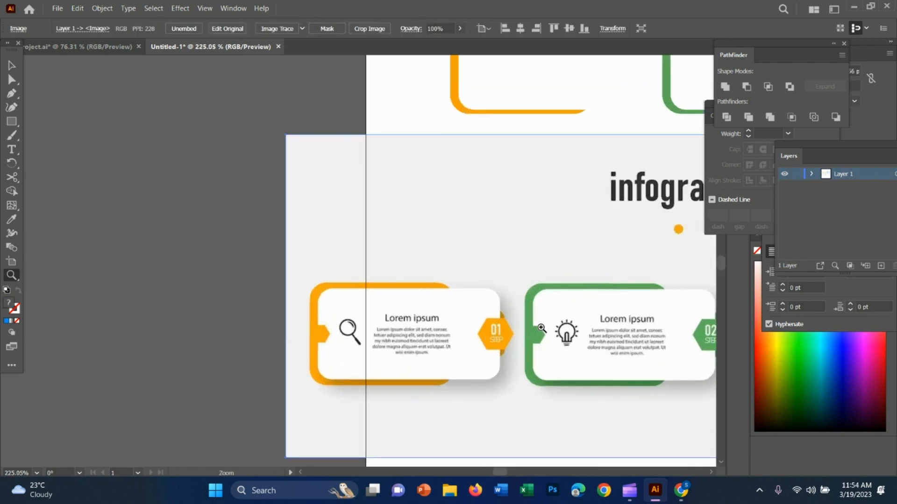
left_click_drag(635, 351, 525, 322)
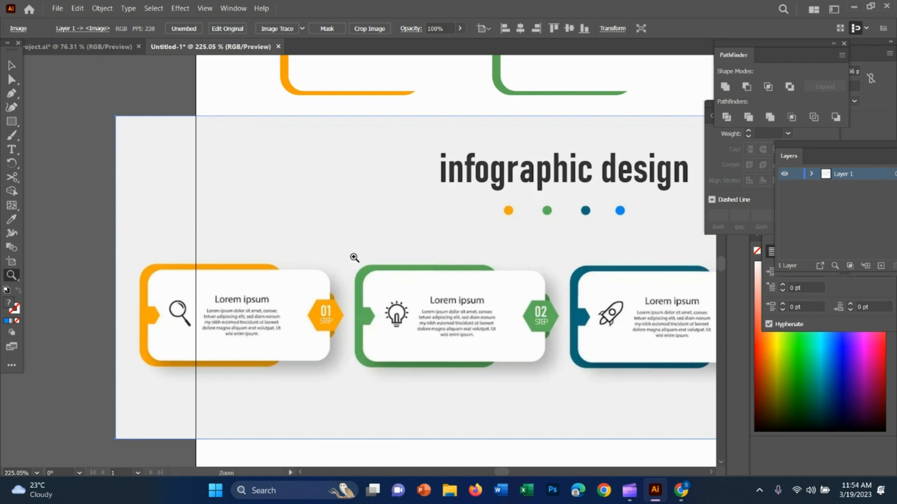
scroll(374, 257, "up", 4)
left_click(8, 123)
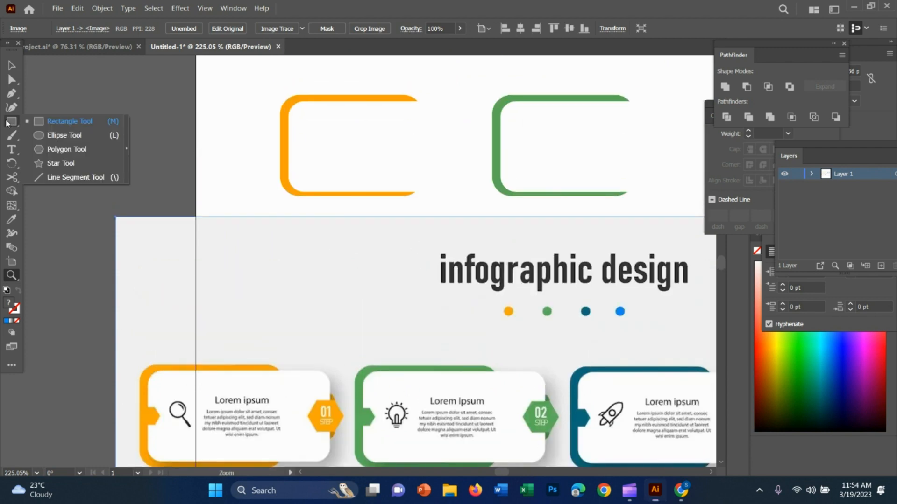
left_click(72, 149)
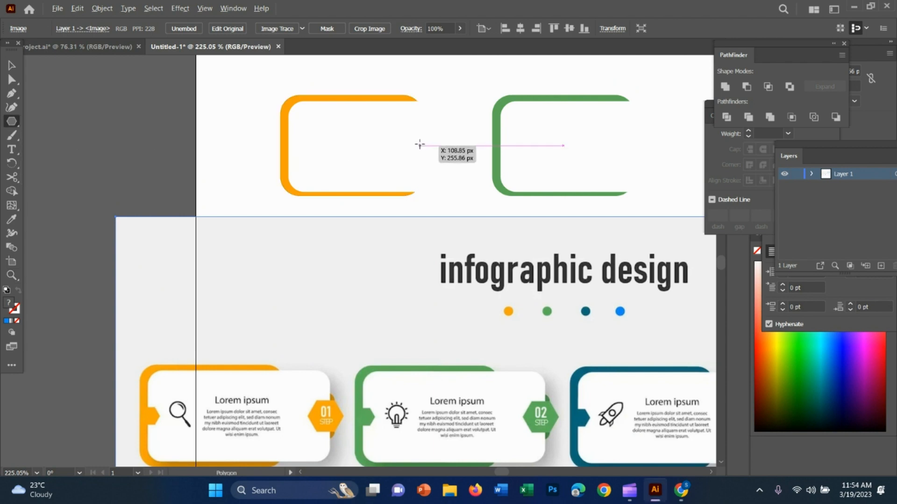
left_click_drag(419, 145, 438, 156)
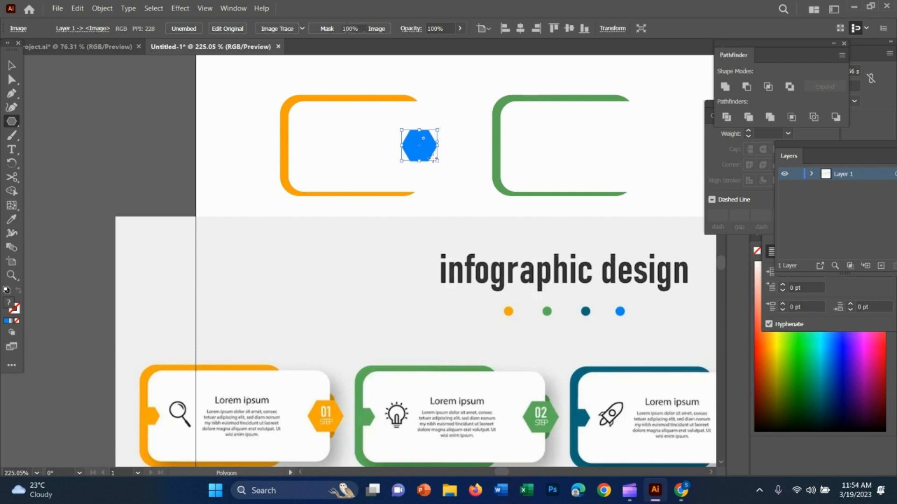
key("v")
Copy the blue hexagon onto the right edges of the second, third and fourth cards' white panels.
scroll(474, 232, "right", 6)
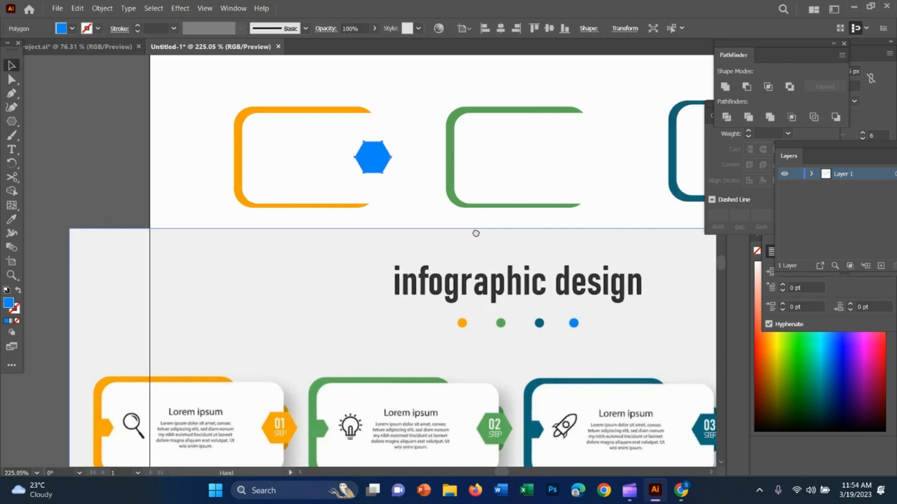
left_click(86, 161)
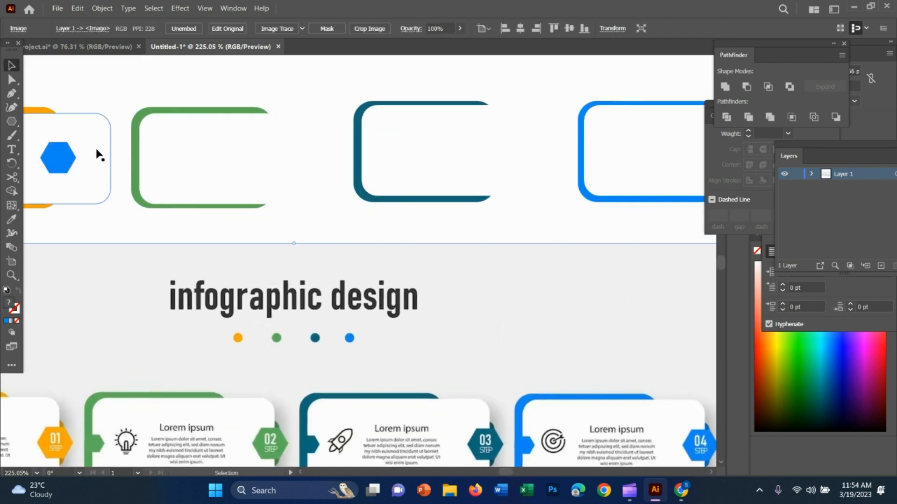
left_click_drag(60, 161, 554, 154)
left_click(459, 150)
left_click_drag(639, 160, 462, 162)
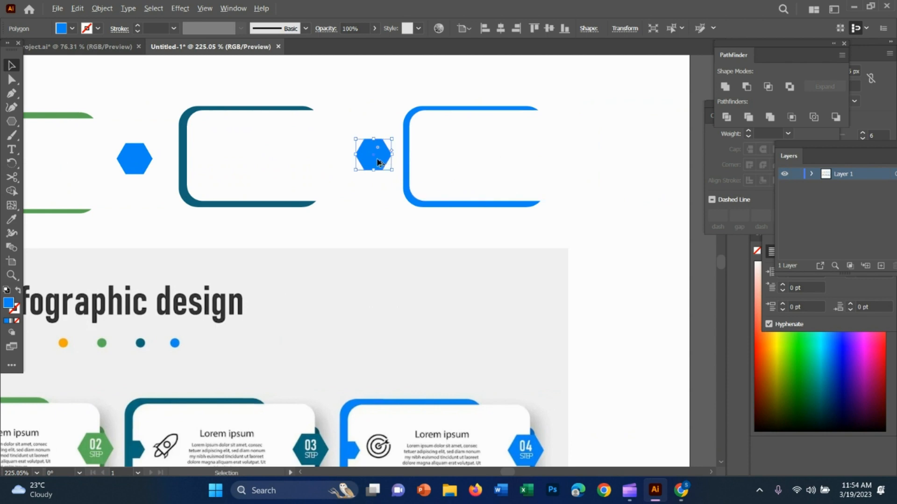
left_click_drag(372, 154, 585, 164)
left_click(540, 156)
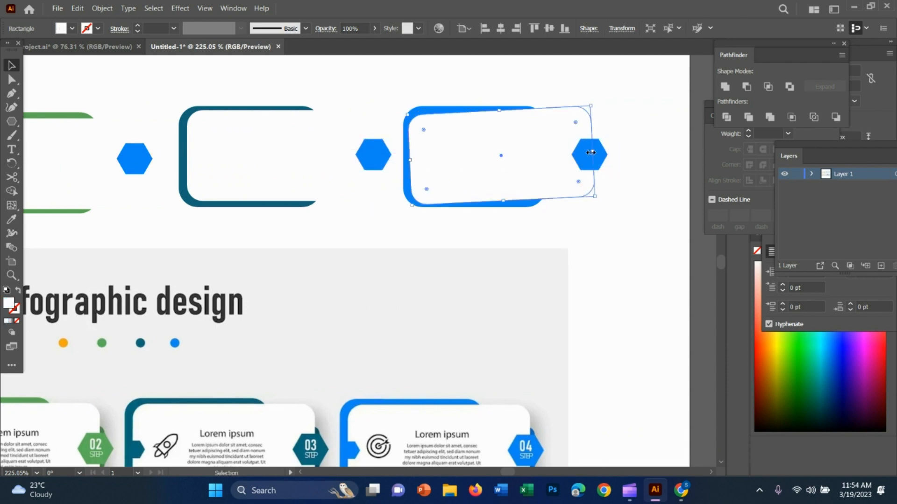
left_click(614, 120)
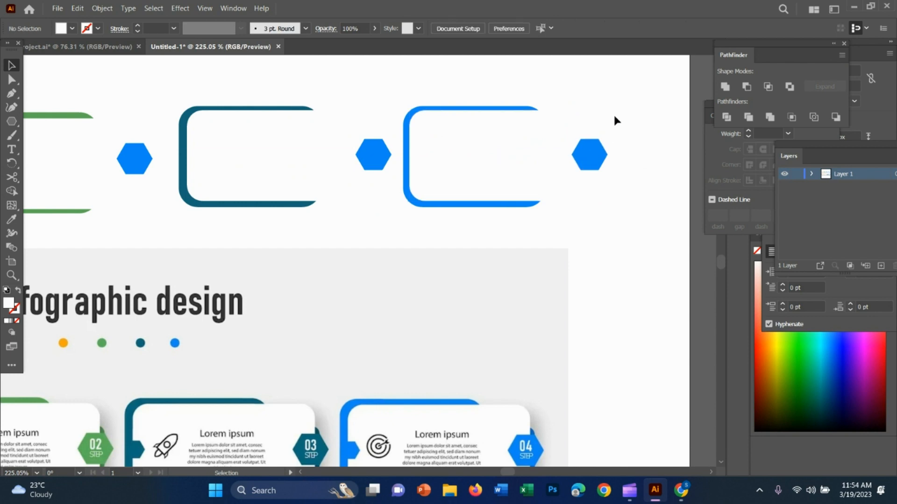
left_click(594, 160)
left_click(564, 302)
Shift the first and second cards' hexagons slightly right to sit over the right edges of their white panels.
key("z")
left_click_drag(550, 309, 457, 284)
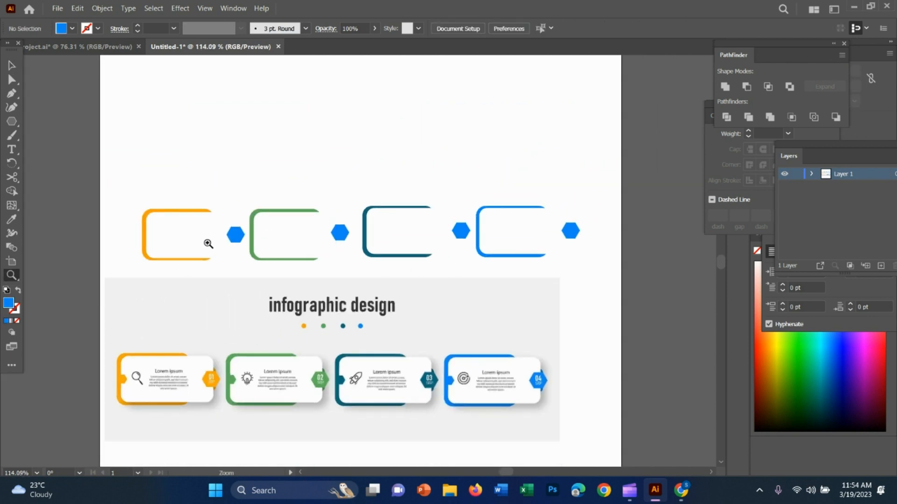
key("v")
left_click(193, 233)
left_click_drag(235, 234, 239, 234)
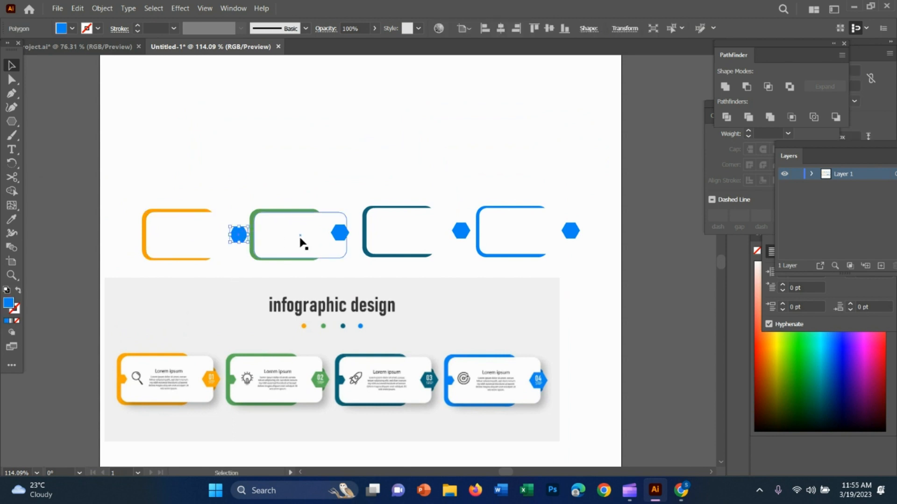
left_click(341, 236)
left_click_drag(340, 234, 347, 234)
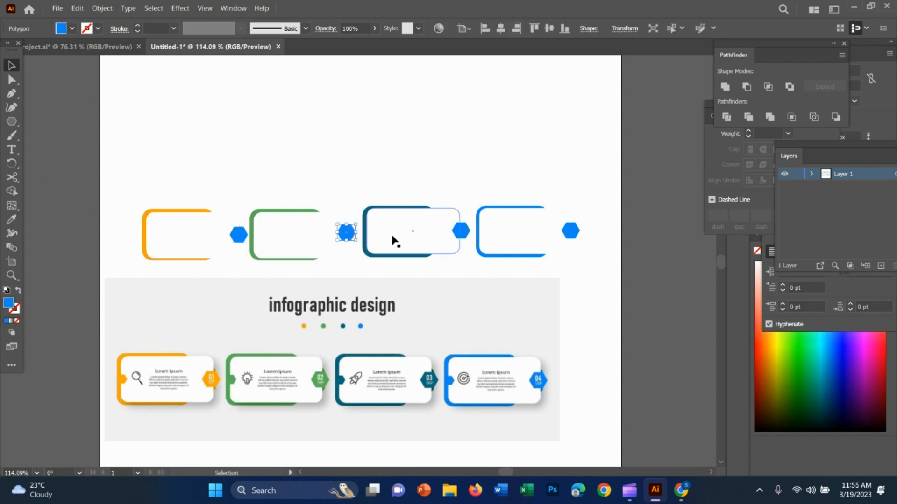
left_click(406, 268)
Draw a blue background rectangle covering the whole artboard with the Rectangle tool.
scroll(168, 145, "up", 2)
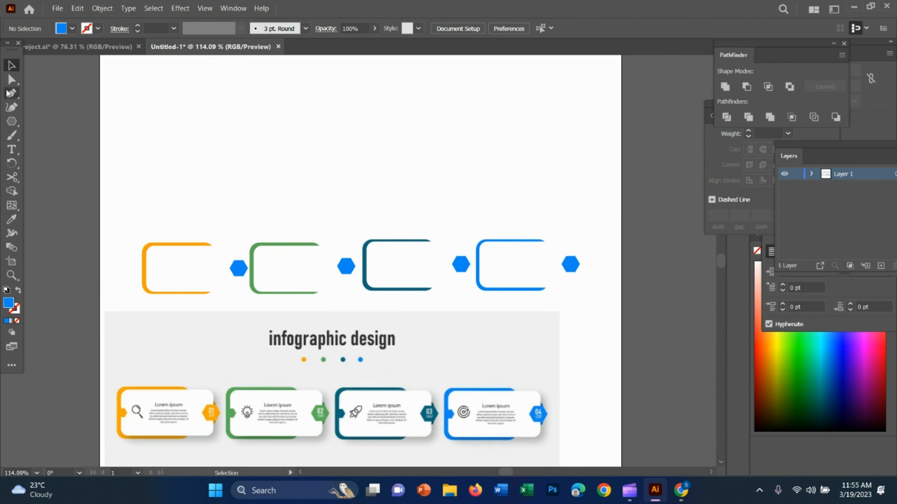
left_click(11, 79)
right_click(15, 126)
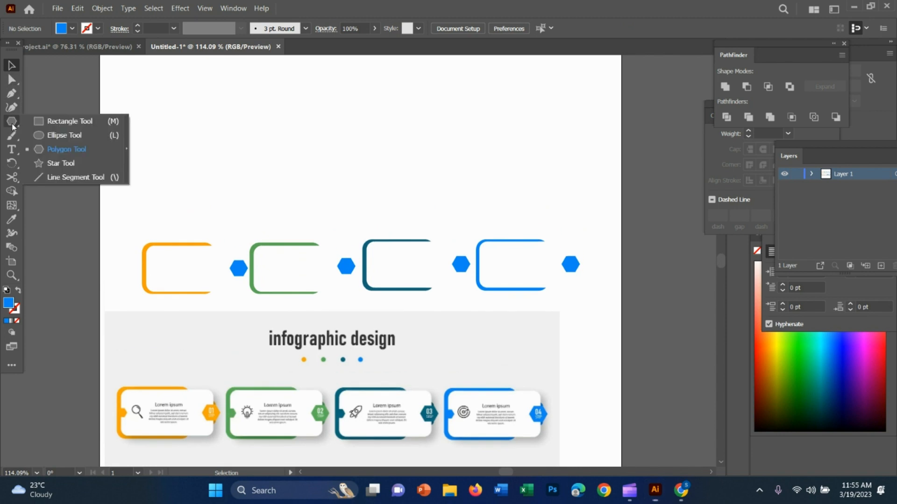
left_click(39, 123)
key("z")
left_click_drag(220, 173, 163, 154)
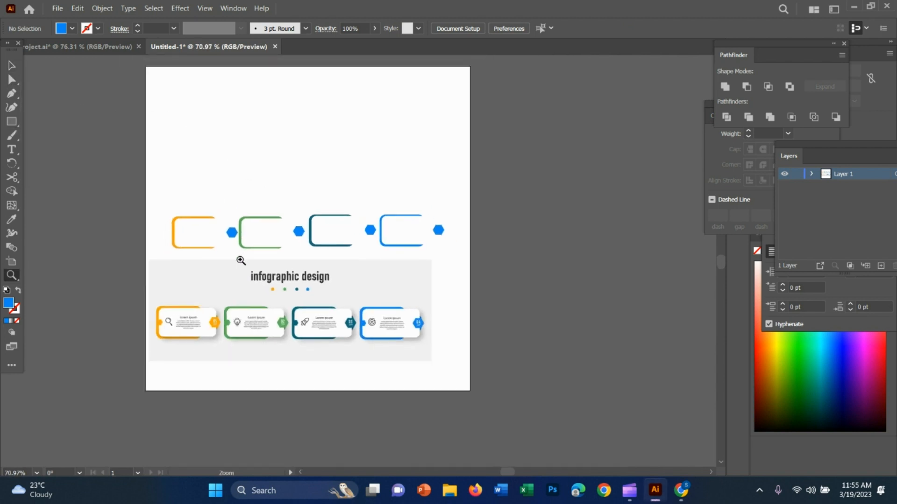
left_click(13, 121)
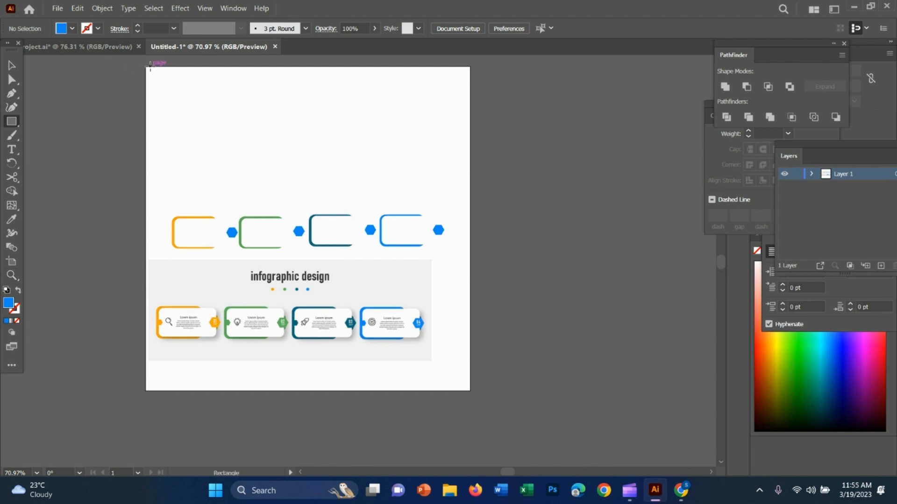
left_click_drag(149, 66, 474, 390)
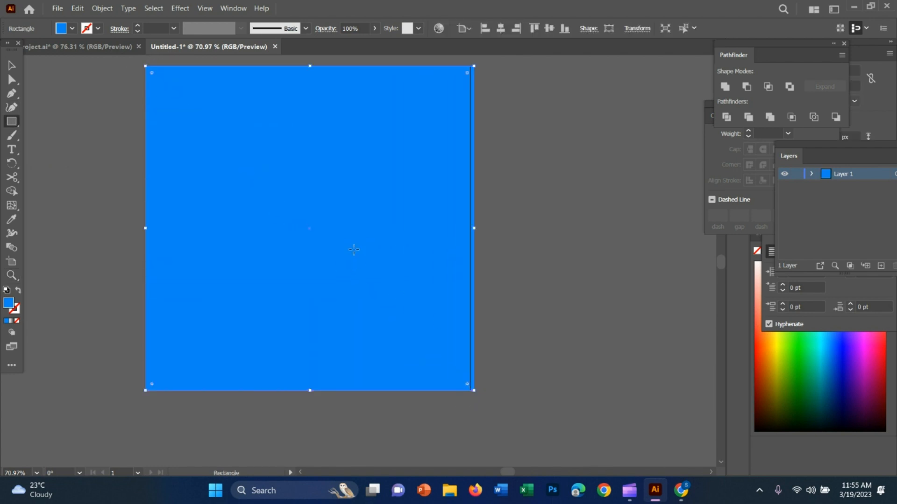
Send the blue background rectangle to the back, behind the cards and the reference image.
right_click(298, 150)
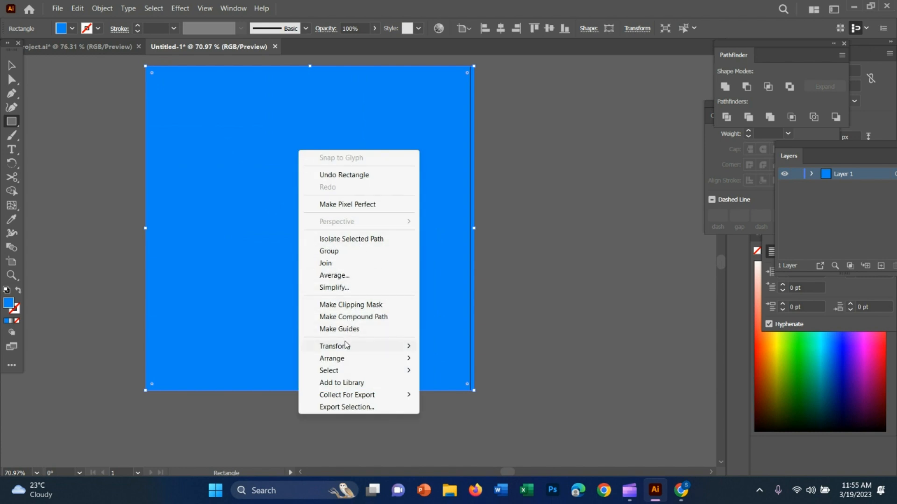
mouse_move(354, 351)
mouse_move(383, 358)
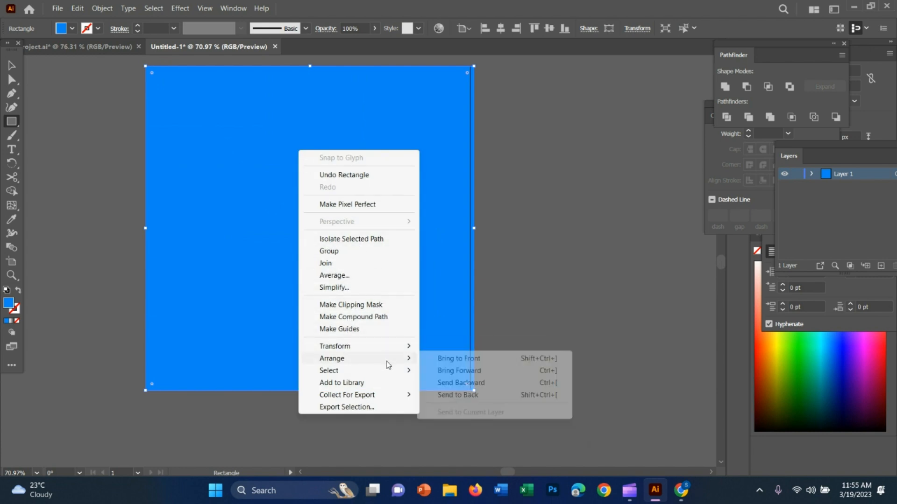
left_click(486, 394)
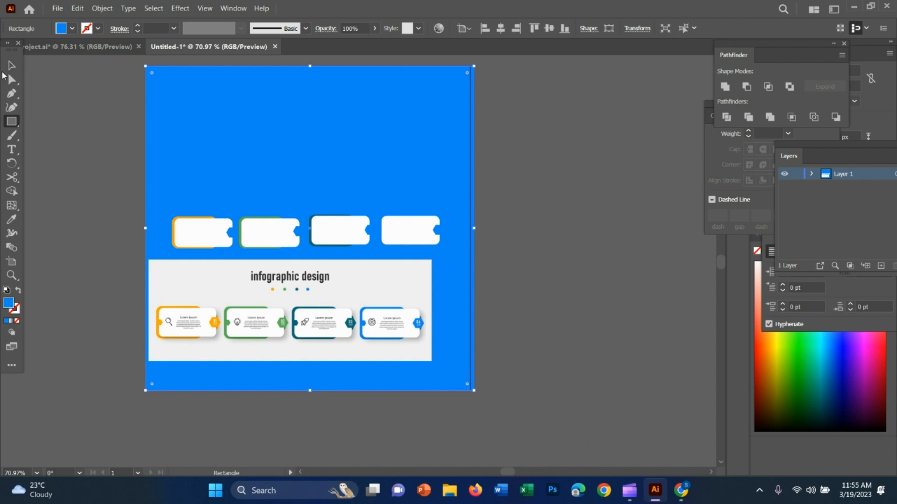
Recolour the background rectangle with the light grey sampled from the reference image's background using the Eyedropper, and deselect it.
left_click(8, 66)
left_click(537, 215)
left_click(421, 167)
key("i")
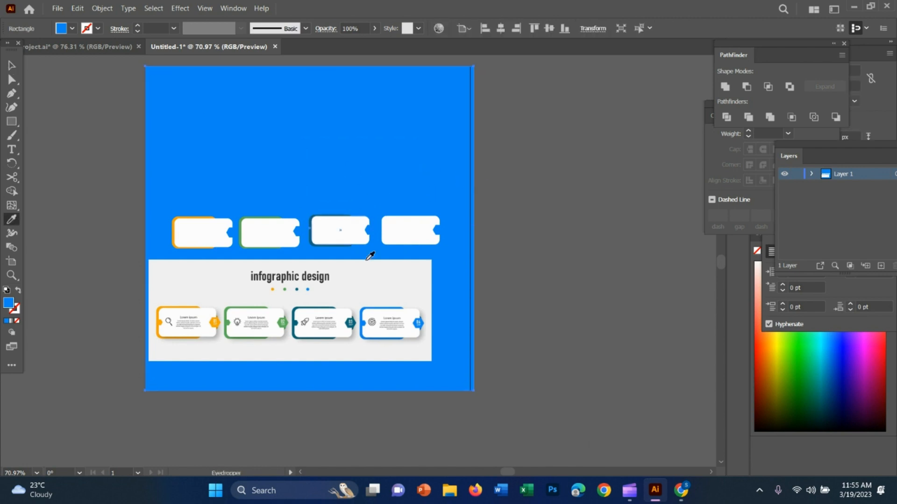
left_click(392, 288)
key("v")
key("ctrl+shift+a")
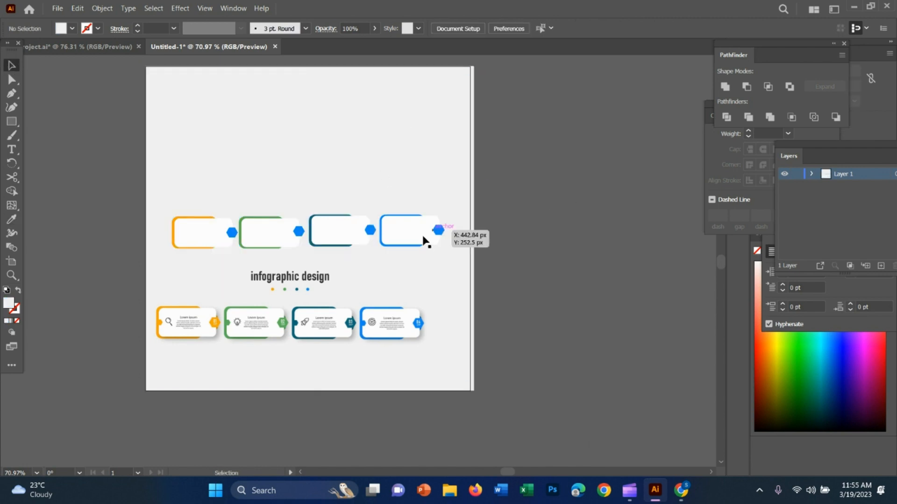
Draw a small right-pointing arrow tab with the Pen tool on the left edge of the first card's white panel.
key("z")
left_click_drag(295, 270, 428, 267)
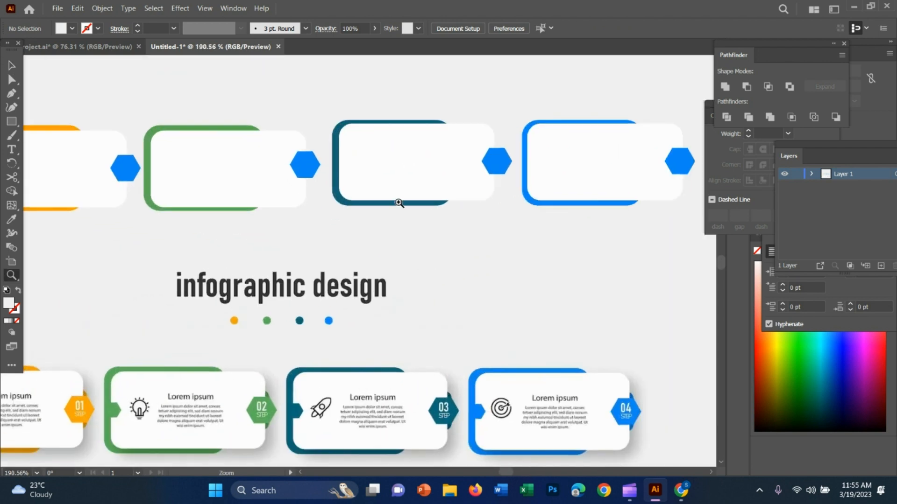
key("v")
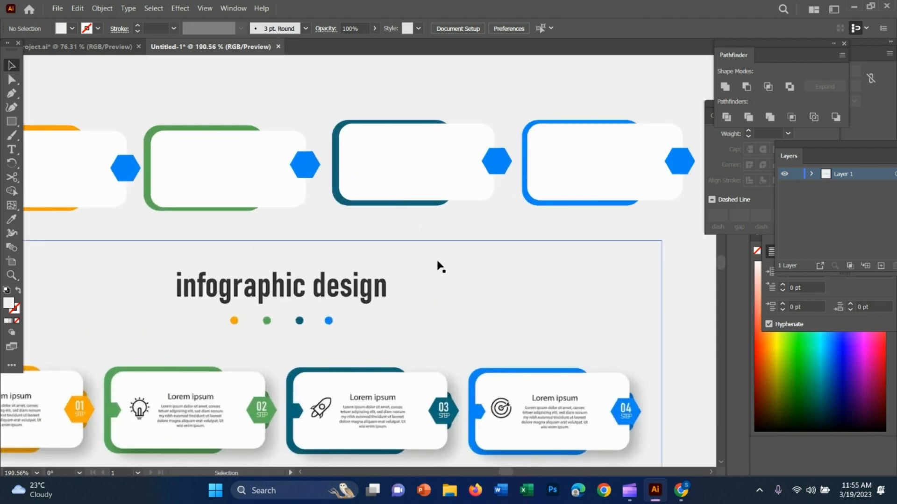
scroll(357, 349, "down", 1)
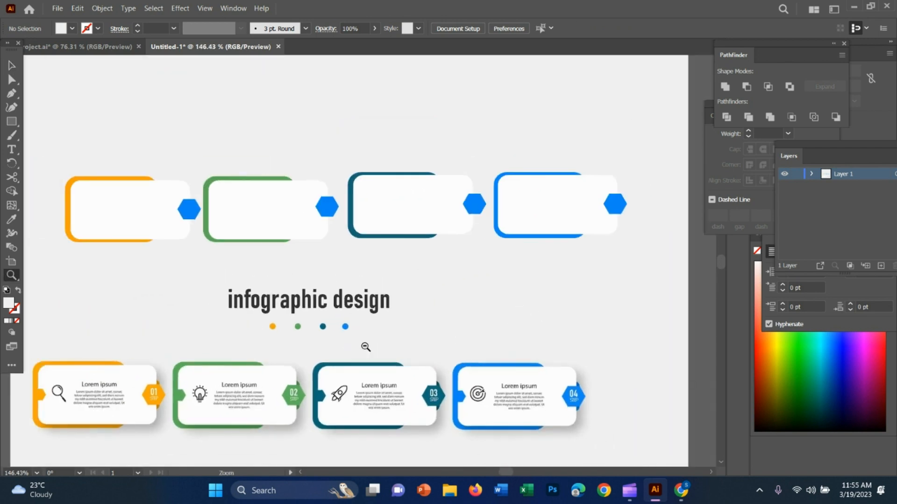
left_click(12, 121)
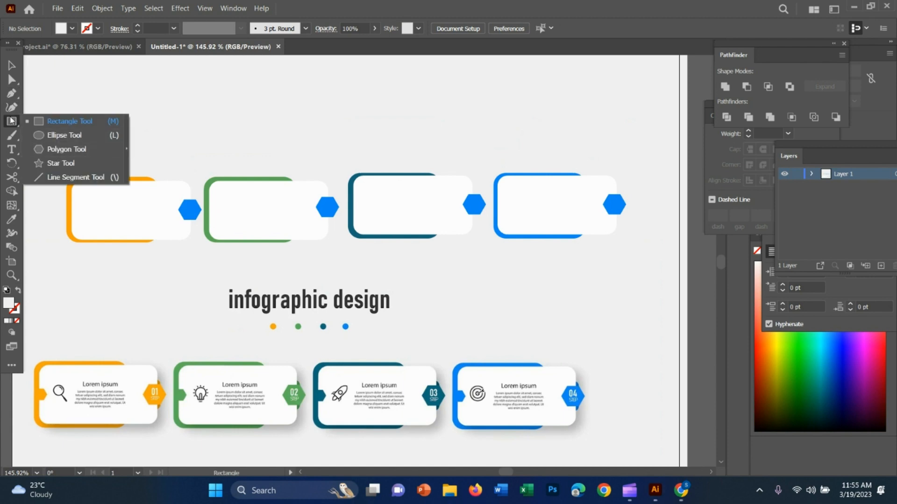
left_click(14, 95)
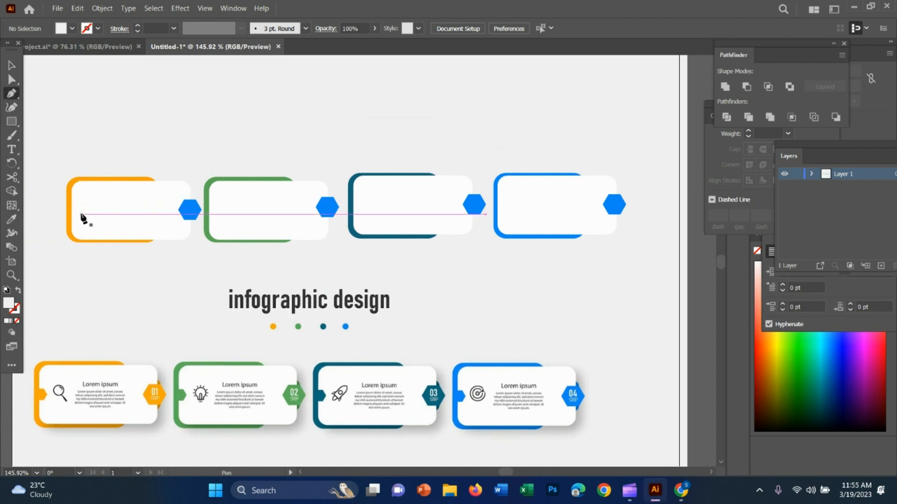
key("z")
left_click_drag(69, 213, 164, 235)
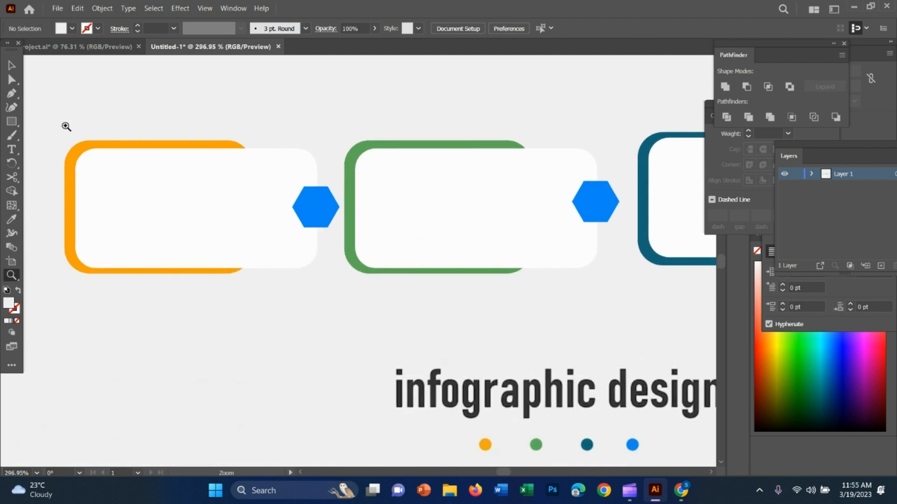
key("p")
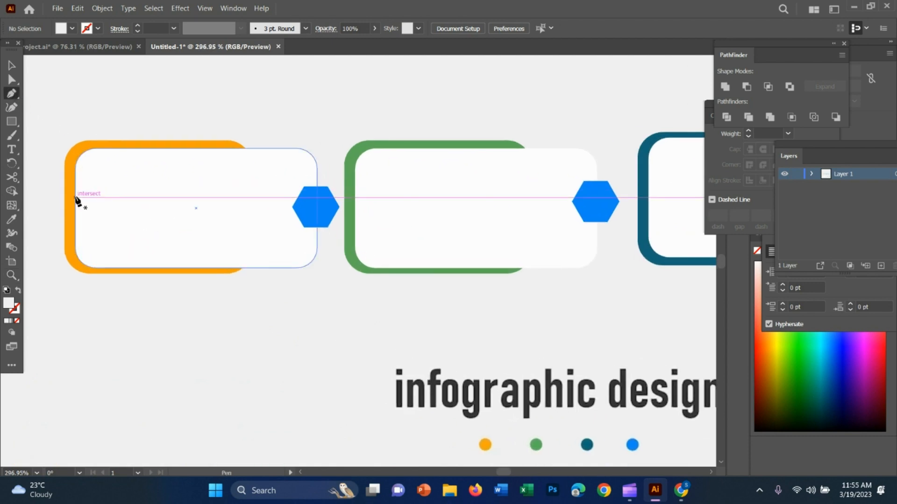
left_click(75, 198)
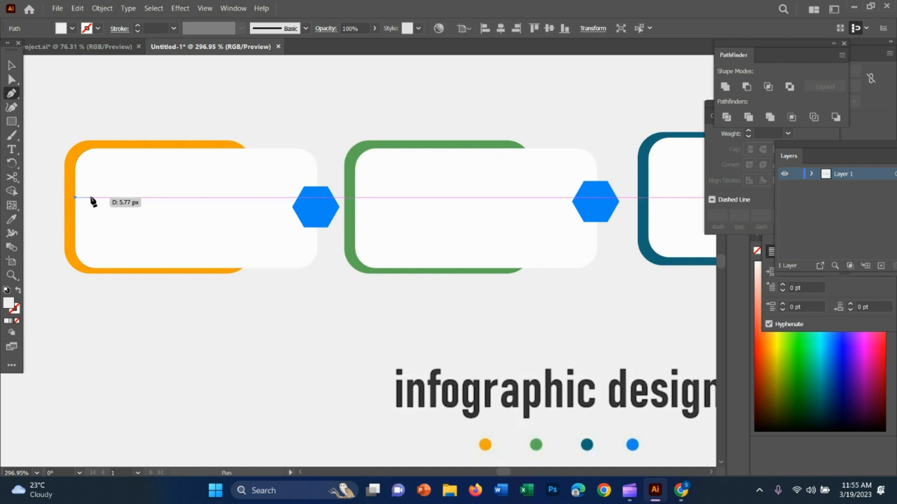
left_click(84, 197)
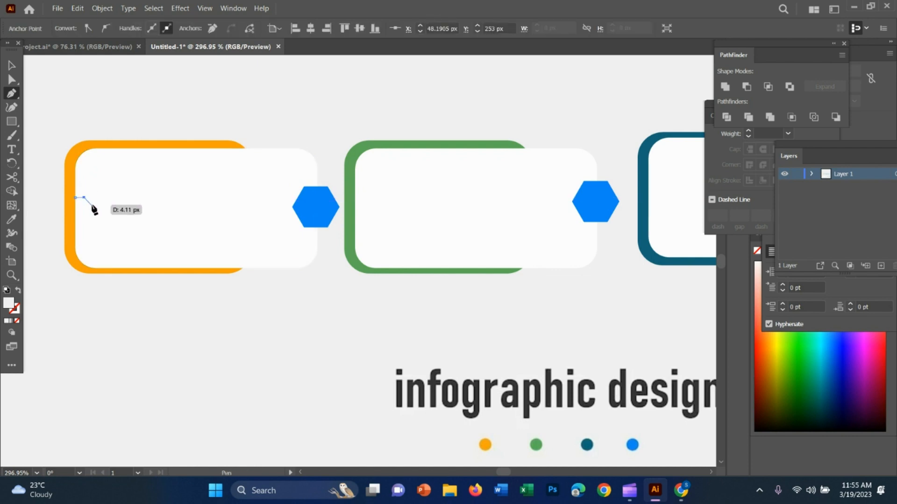
left_click(91, 205)
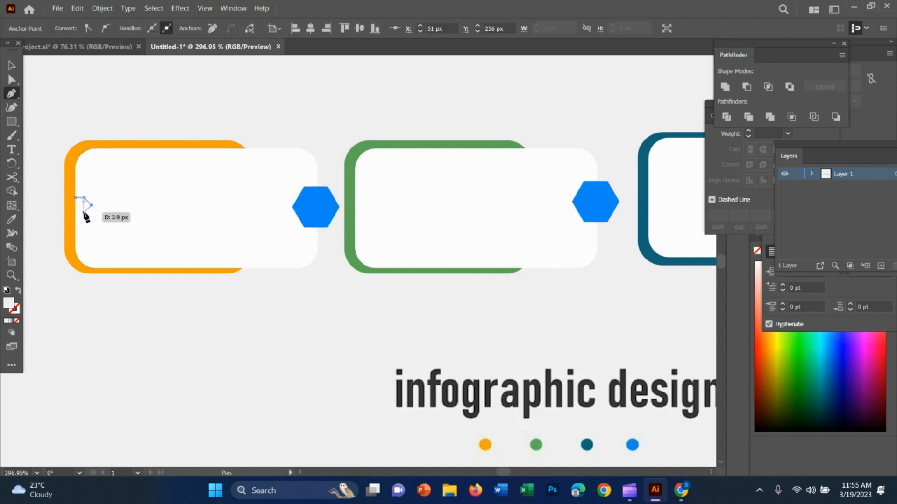
left_click(84, 213)
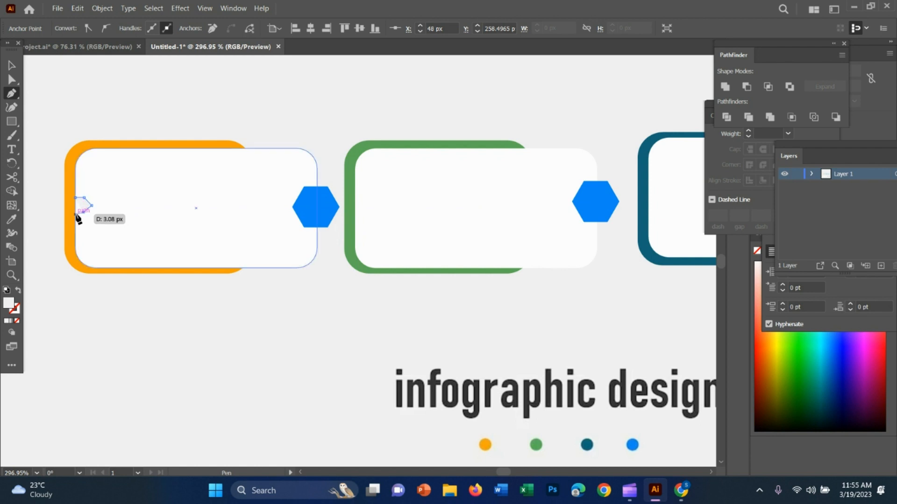
left_click(76, 213)
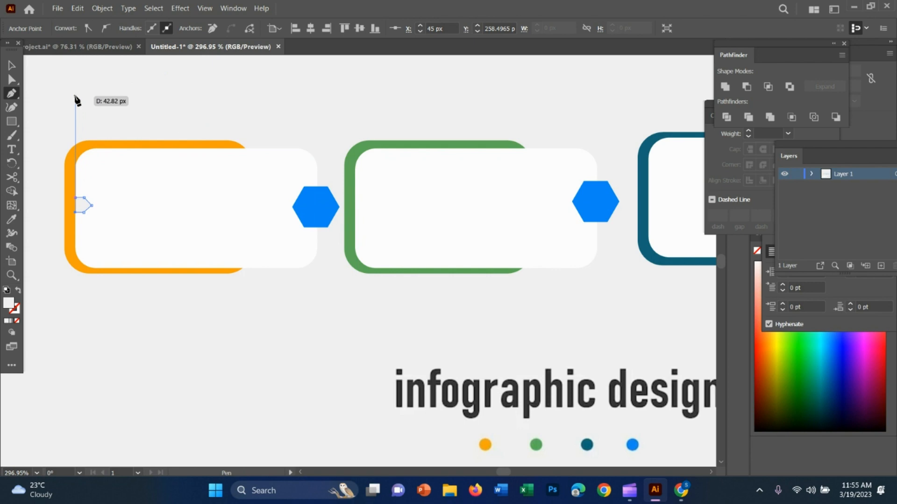
Fill the small arrow tab with the orange sampled from the first card's backing shape.
left_click(7, 63)
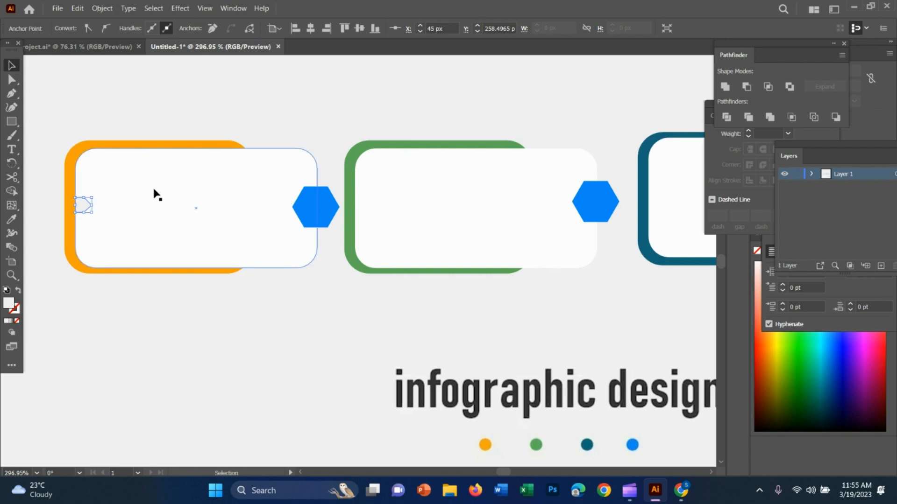
key("i")
left_click(69, 207)
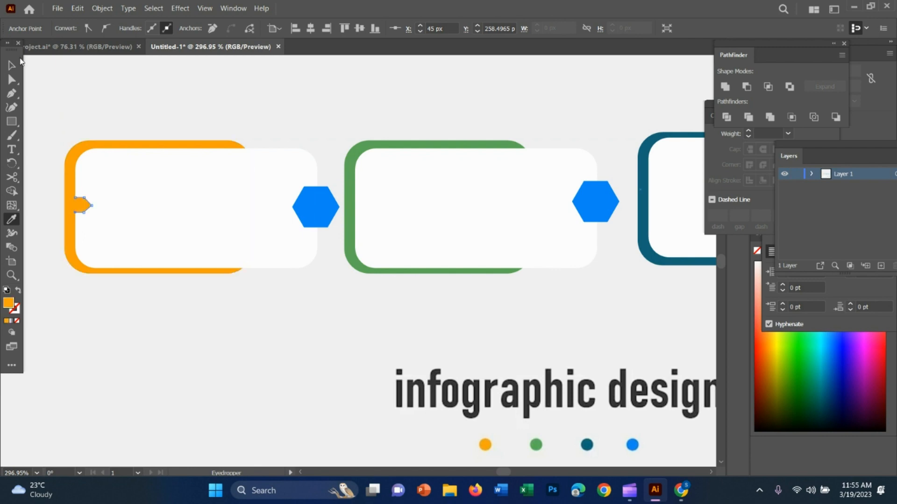
left_click(12, 65)
left_click(185, 99)
Delete the small orange arrow tab from the first card.
key("z")
left_click_drag(395, 303, 314, 262)
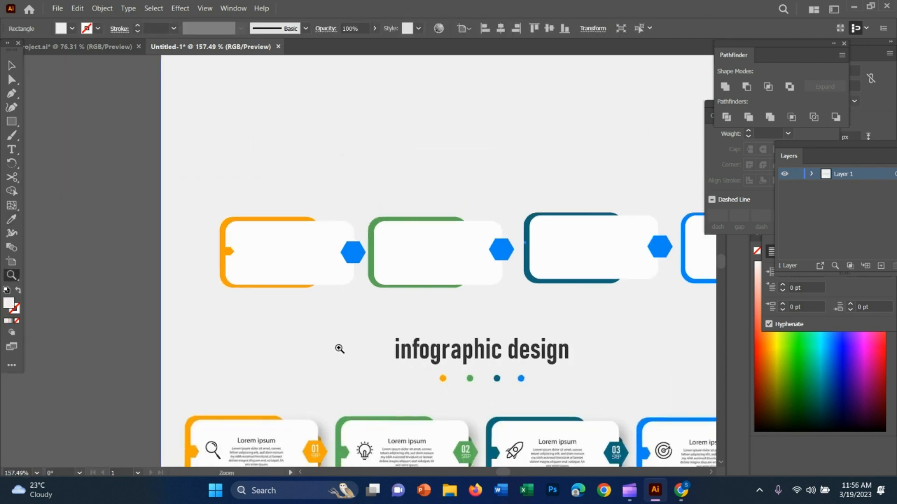
scroll(350, 362, "down", 2)
left_click_drag(245, 288, 343, 272)
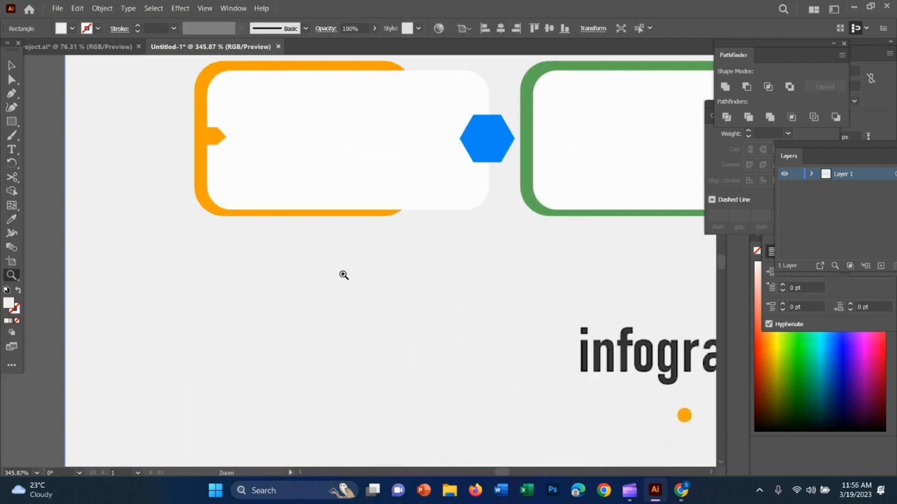
scroll(342, 273, "up", 1)
key("v")
left_click(235, 168)
left_click(215, 159)
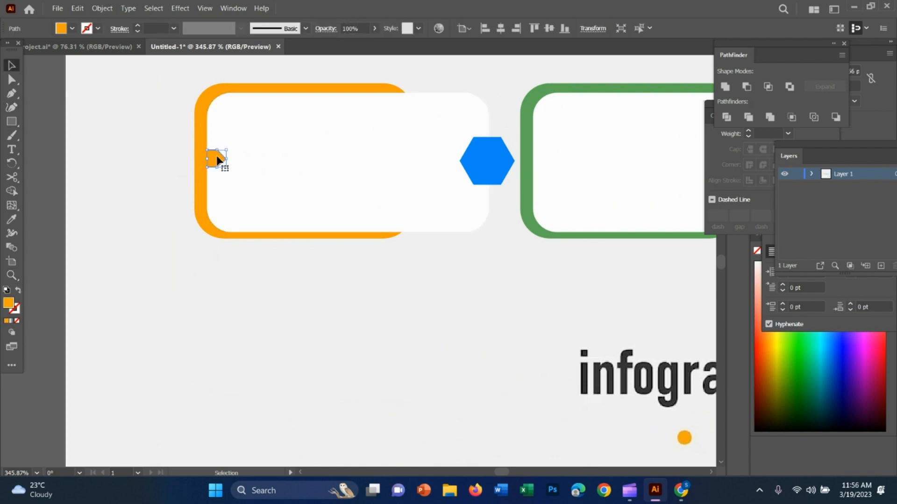
key("Delete")
Move the reference image up so its four cards line up with the drawn cards.
scroll(408, 406, "down", 4)
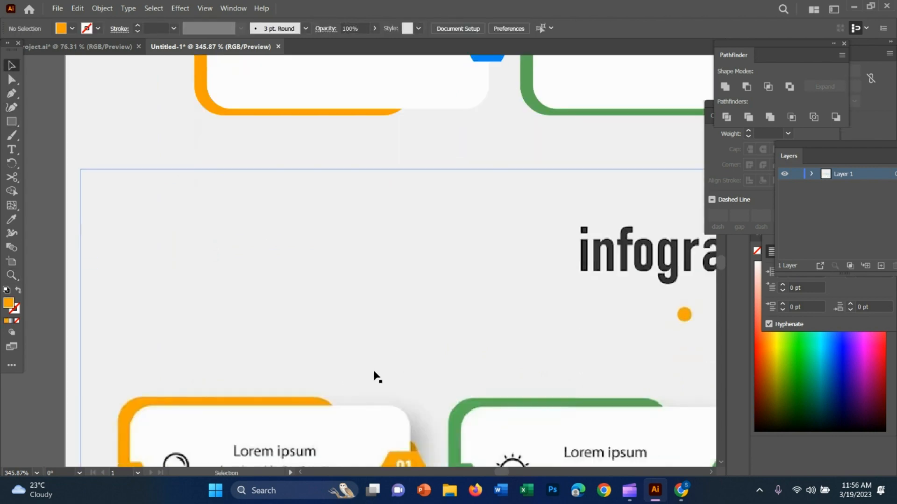
left_click_drag(340, 363, 386, 15)
scroll(381, 293, "up", 2)
left_click_drag(349, 317, 403, 37)
left_click_drag(368, 347, 458, 33)
left_click_drag(391, 366, 375, 220)
key("z")
left_click_drag(499, 367, 363, 277)
key("v")
left_click_drag(479, 362, 517, 253)
key("z")
left_click_drag(448, 315, 517, 278)
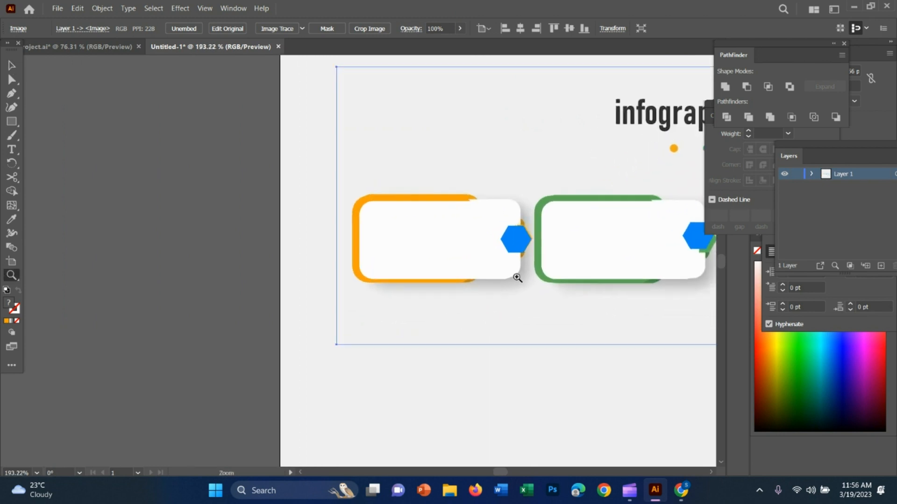
Bring the reference image to the front, above the drawn cards.
left_click(12, 65)
right_click(436, 307)
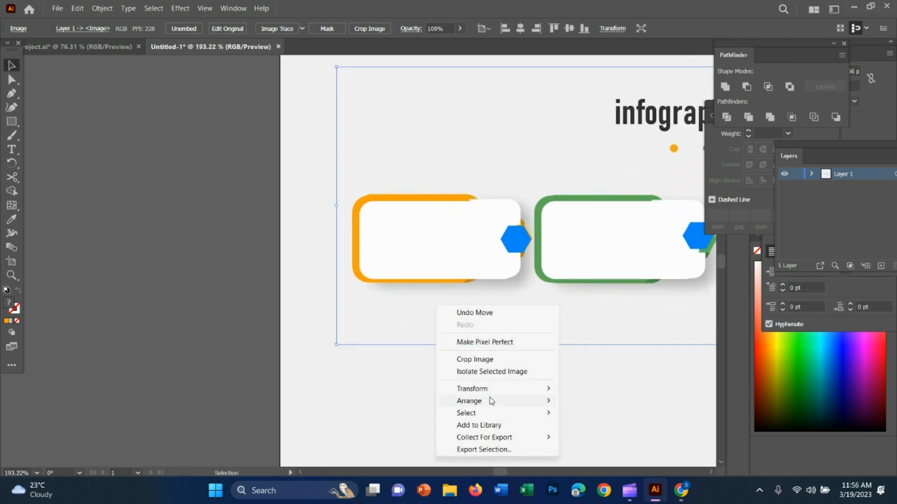
mouse_move(509, 401)
left_click(587, 400)
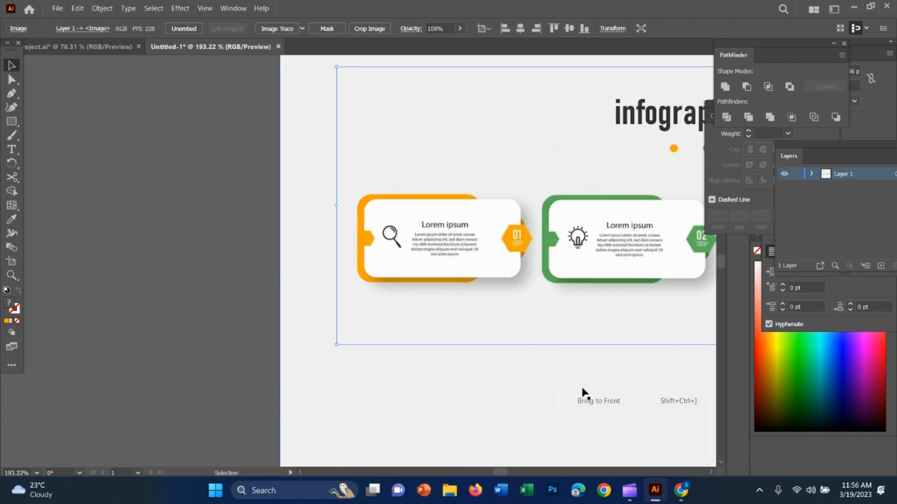
Trace the small orange arrow tab on the reference image's first card as a closed five-point shape with the Pen tool.
key("z")
left_click_drag(432, 275, 551, 303)
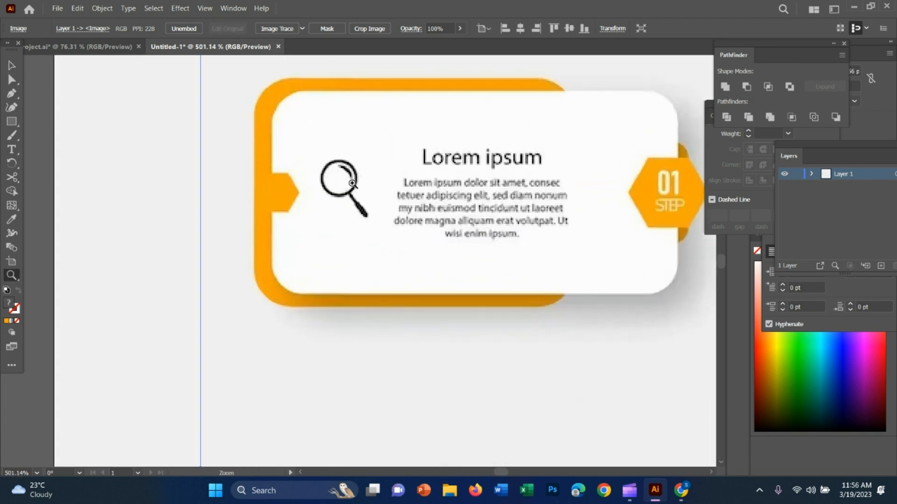
left_click(12, 123)
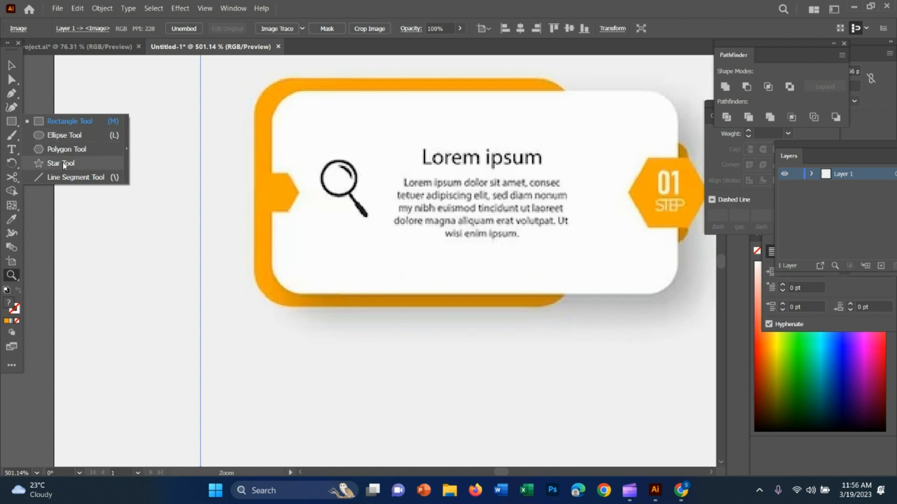
left_click(9, 96)
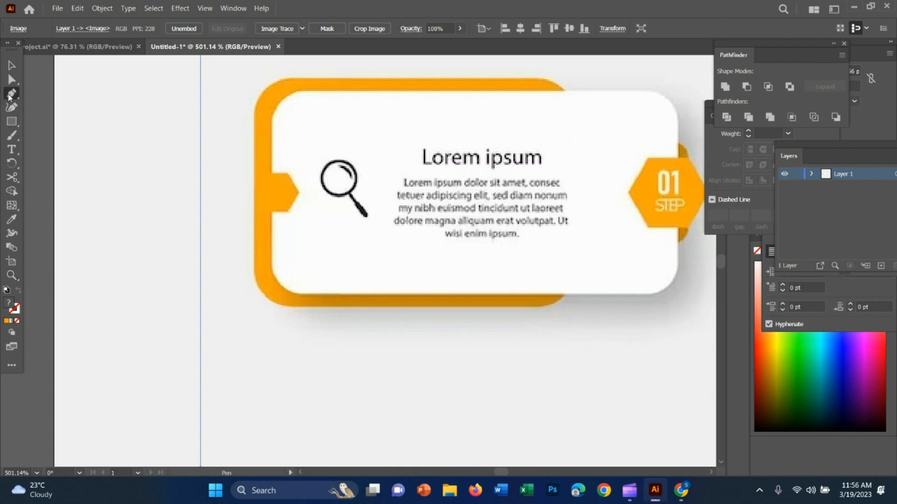
left_click(10, 94)
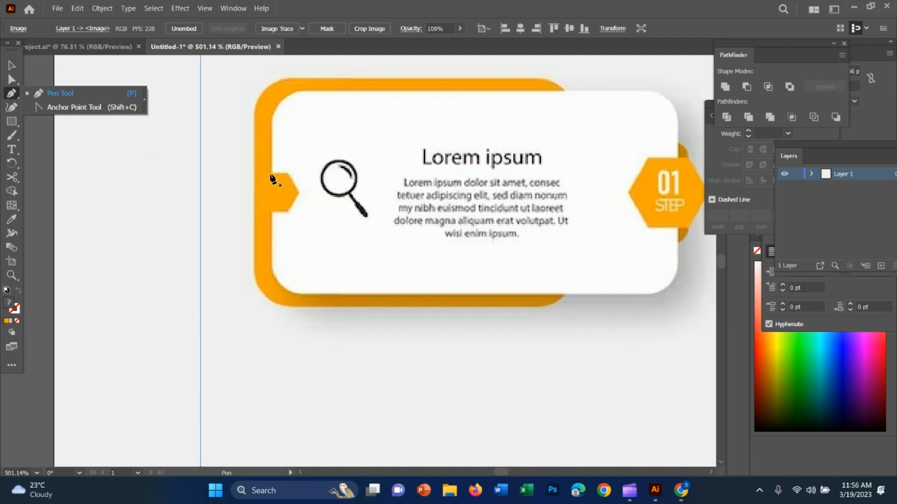
left_click(270, 174)
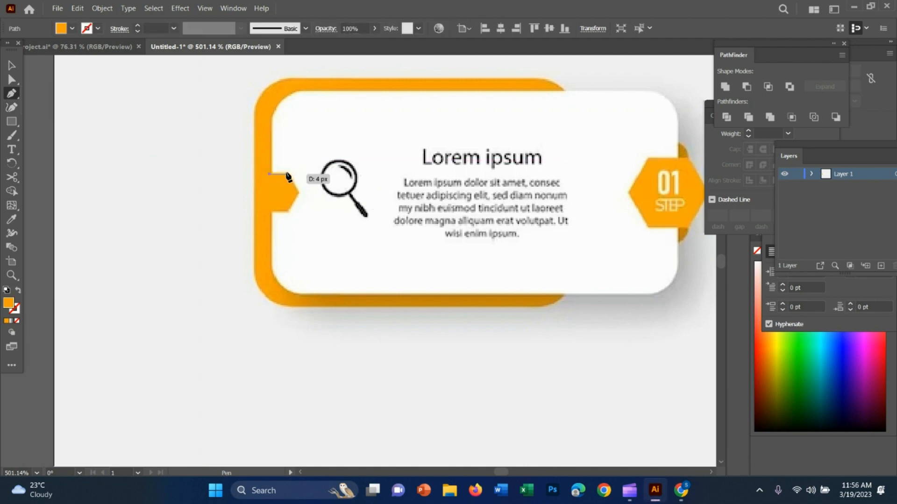
left_click_drag(287, 174, 297, 186)
left_click(297, 192)
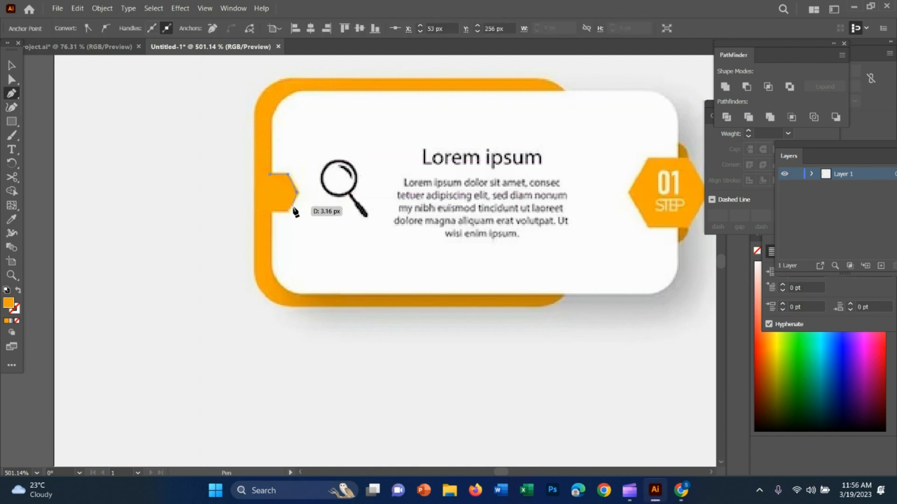
left_click(287, 211)
left_click(273, 211)
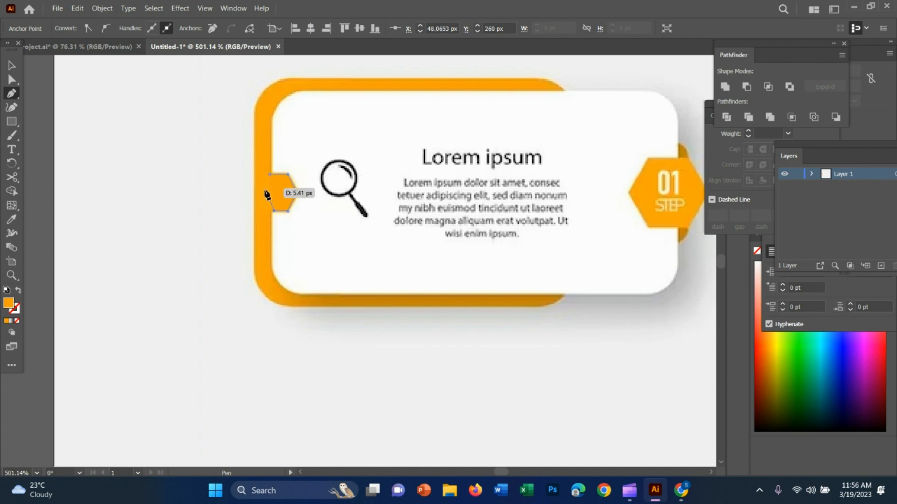
left_click(273, 176)
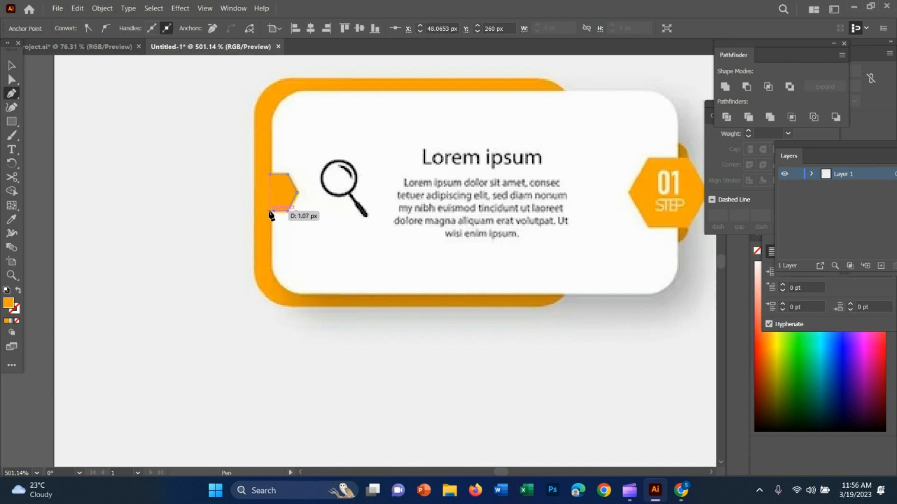
left_click(270, 211)
left_click(269, 174)
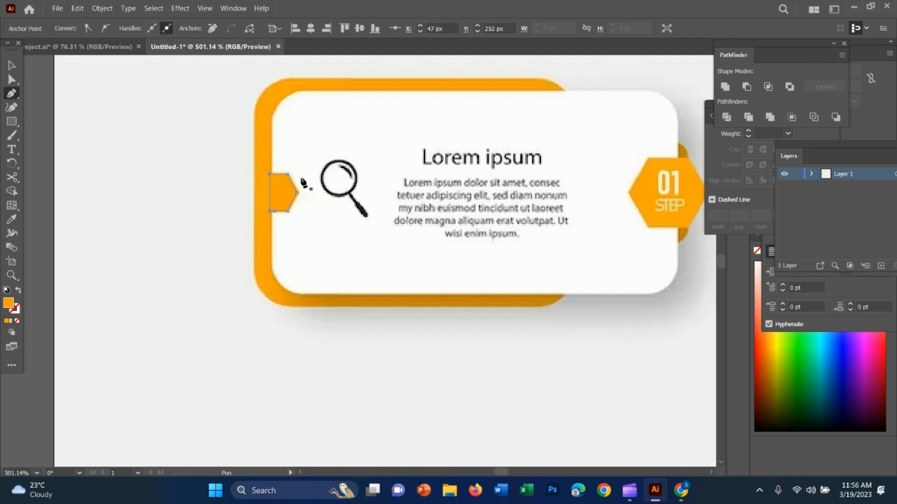
Fit the traced orange tab against the inner edge of the first drawn card and move the reference image below the drawn cards.
key("v")
mouse_move(422, 195)
left_mouse_down()
mouse_move(617, 227)
mouse_move(636, 219)
left_mouse_up()
left_click_drag(283, 193, 276, 193)
left_click(368, 333)
mouse_move(620, 222)
left_mouse_down()
mouse_move(534, 360)
mouse_move(434, 416)
left_mouse_up()
key("z")
left_click_drag(528, 331, 332, 282)
key("space")
mouse_move(601, 299)
left_mouse_down()
mouse_move(423, 307)
mouse_move(485, 439)
left_mouse_up()
key("v")
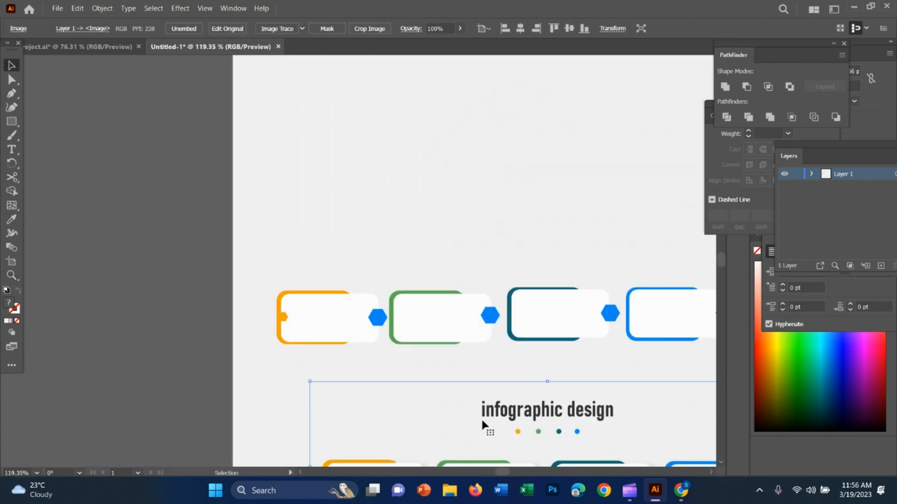
Duplicate the orange arrow tab onto the inner edge of the second, green-backed card.
left_click_drag(286, 321, 621, 350)
key("z")
key("space")
left_click_drag(522, 280, 384, 277)
left_click_drag(456, 275, 560, 298)
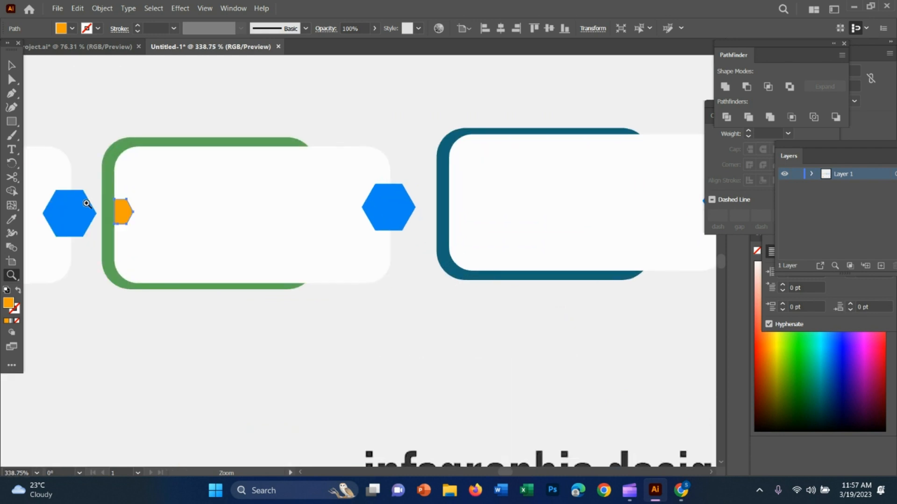
Duplicate the orange arrow tab onto the matching edges of the third and fourth cards.
key("v")
left_click(125, 209)
key("v")
left_click_drag(128, 219, 465, 211)
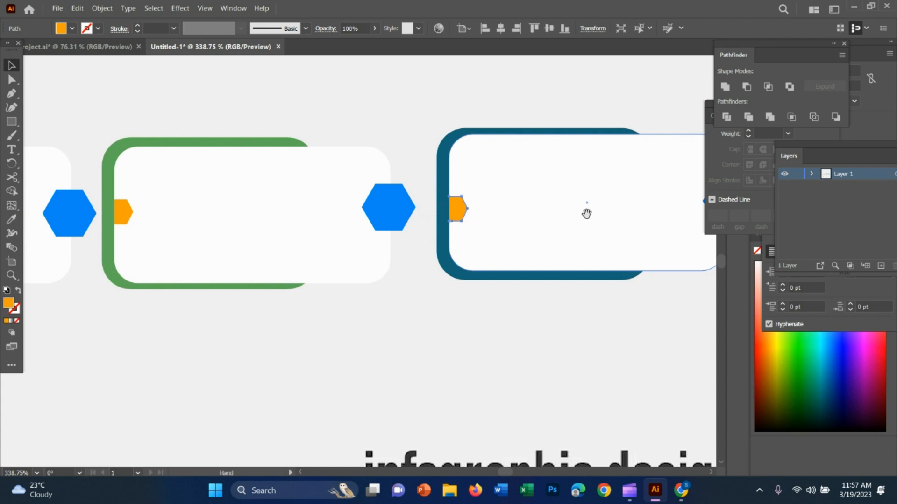
left_click_drag(584, 210, 199, 194)
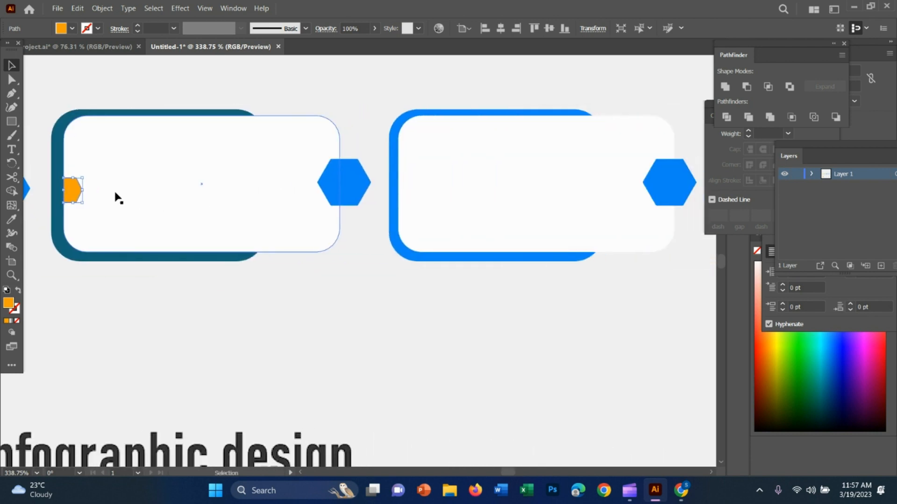
left_click_drag(70, 189, 406, 187)
Recolour the second card's arrow tab with the green sampled from that card's backing shape.
key("z")
left_click_drag(492, 352, 333, 300)
left_click_drag(189, 315, 336, 314)
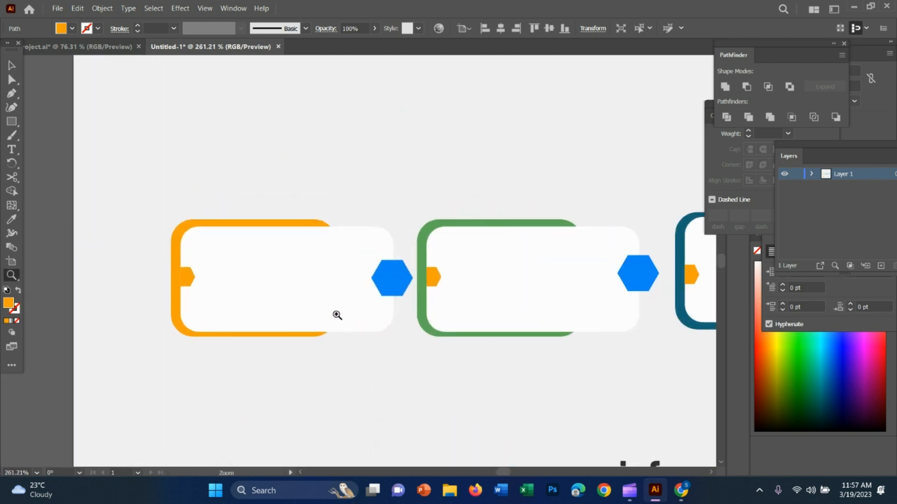
key("i")
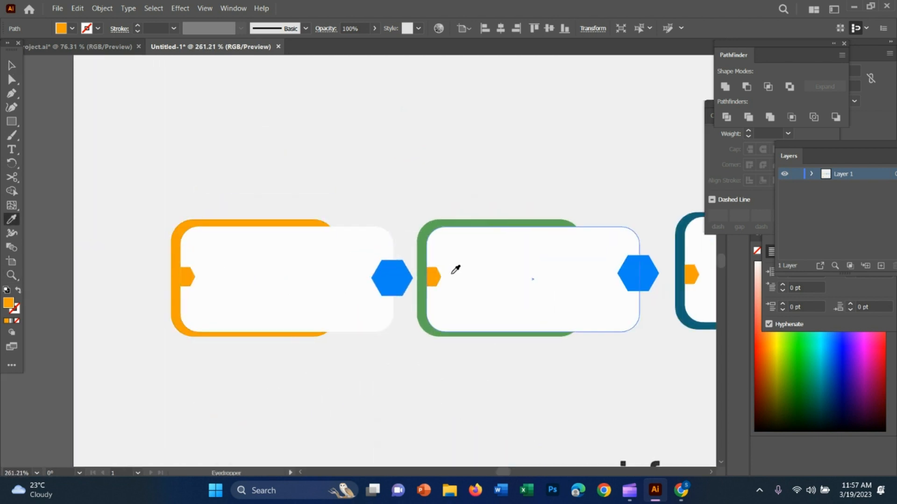
key("v")
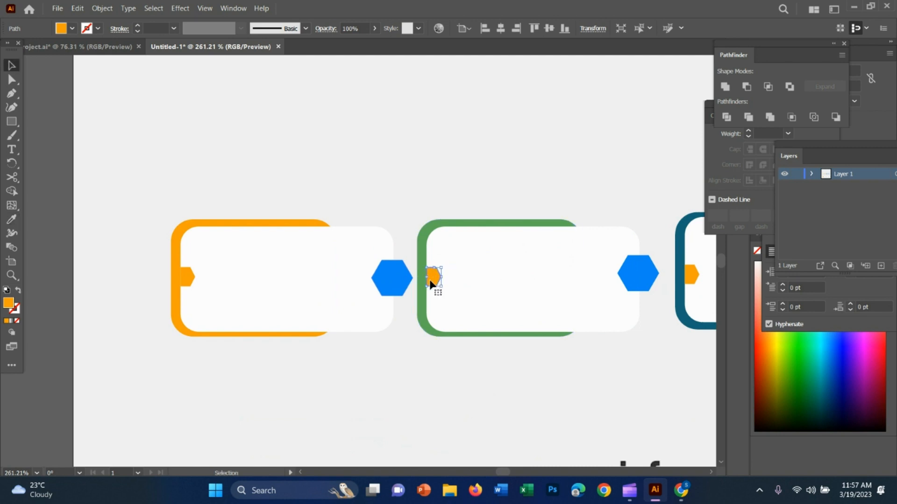
key("i")
left_click(421, 268)
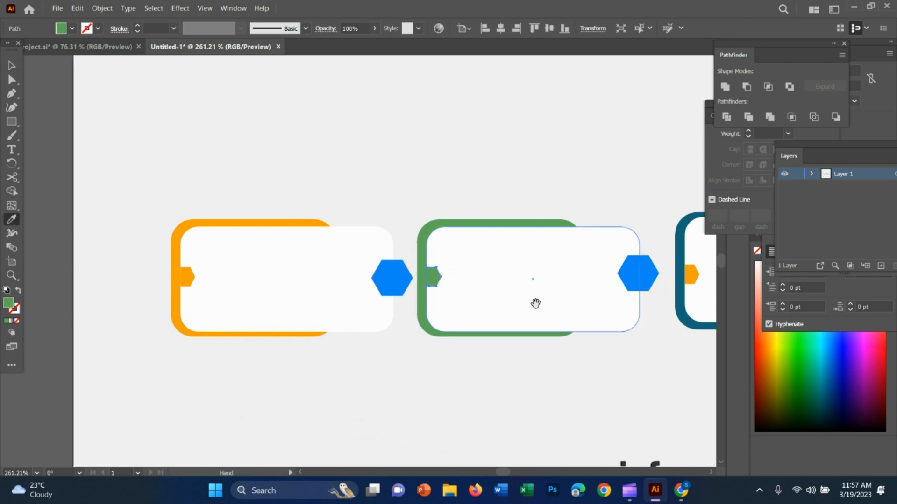
Recolour the third card's arrow tab with the dark teal sampled from that card's backing shape.
left_click_drag(534, 304, 150, 273)
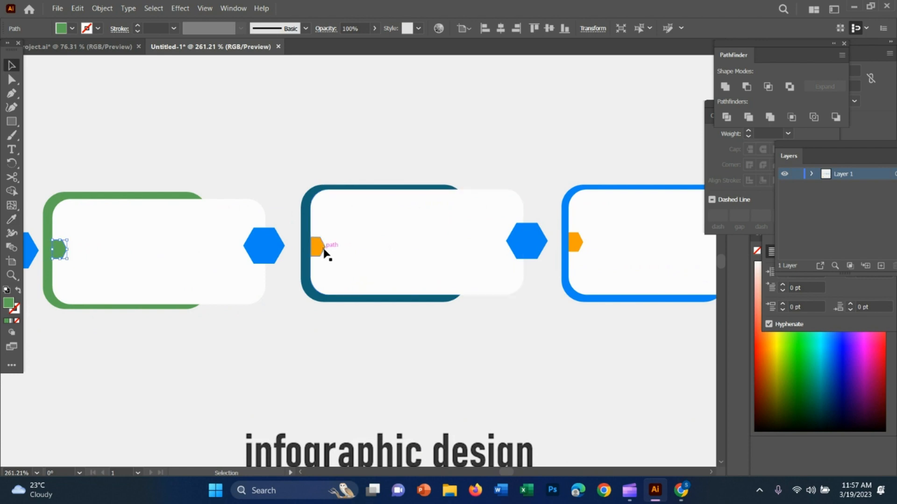
left_click(318, 246, "ctrl")
left_click(302, 249)
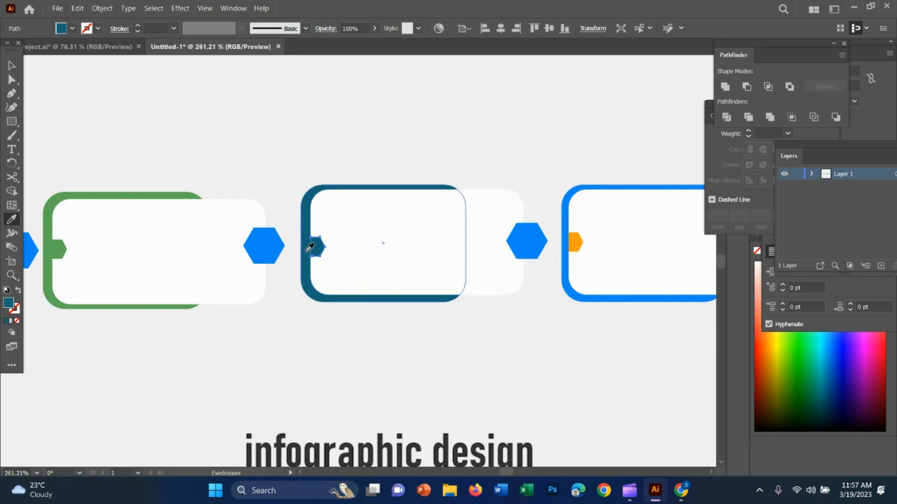
left_click(474, 285, "ctrl")
key("v")
left_click_drag(474, 296, 425, 265)
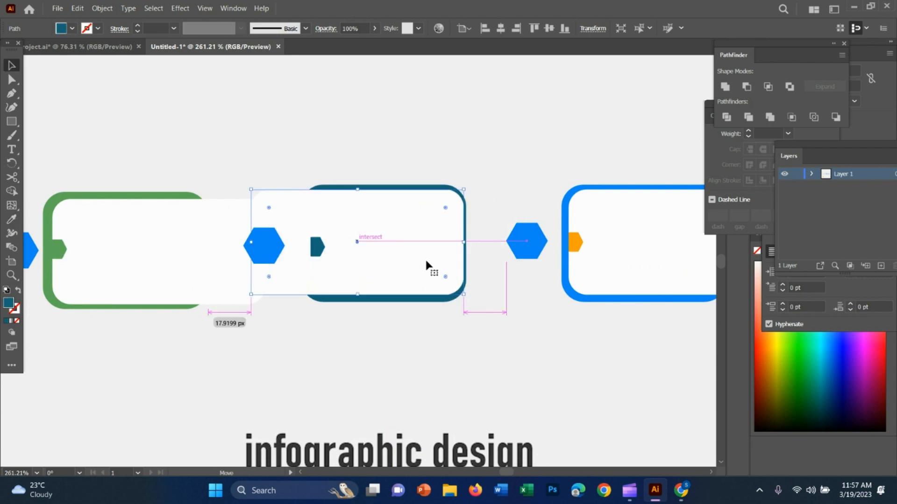
key("ctrl+z")
Recolour the fourth card's arrow tab with the blue sampled from that card's backing shape.
left_click_drag(462, 325, 158, 331)
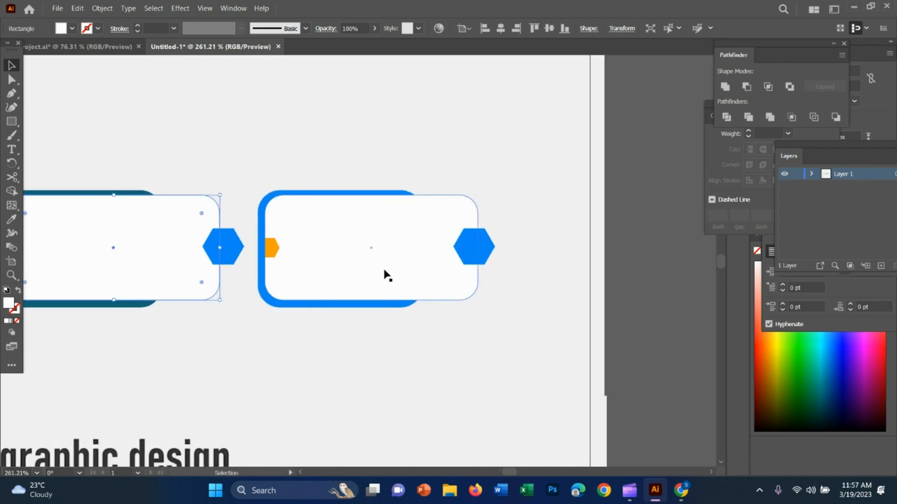
left_click(270, 247)
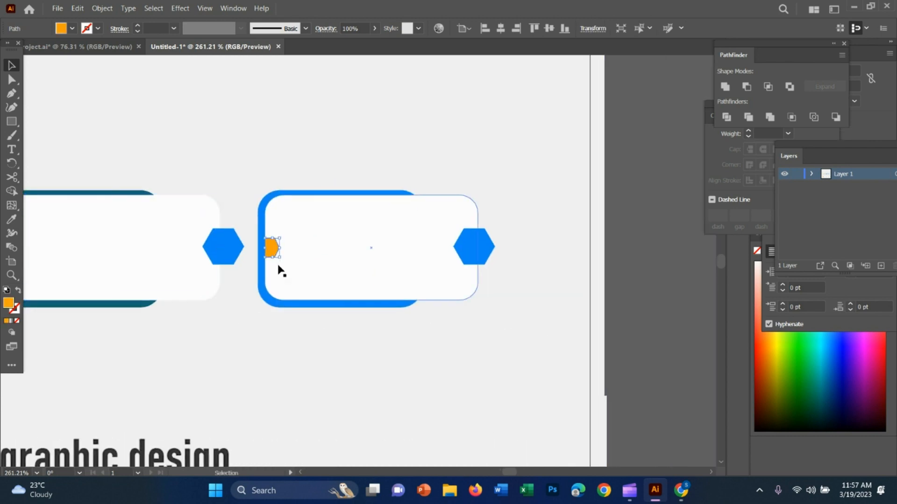
key("i")
left_click(265, 260)
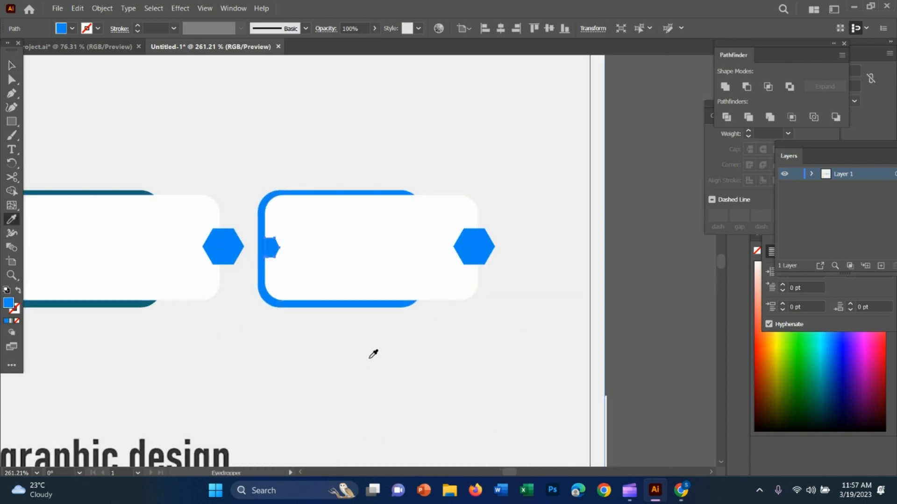
Recolour the first card's hexagon badge with the orange sampled from its arrow tab.
key("v")
key("z")
left_click_drag(387, 355, 315, 350)
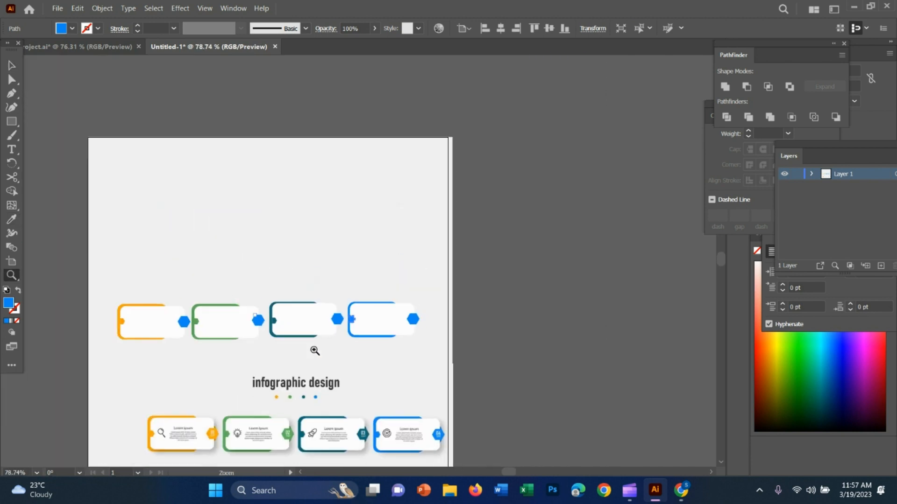
key("space")
left_click_drag(359, 418, 359, 362)
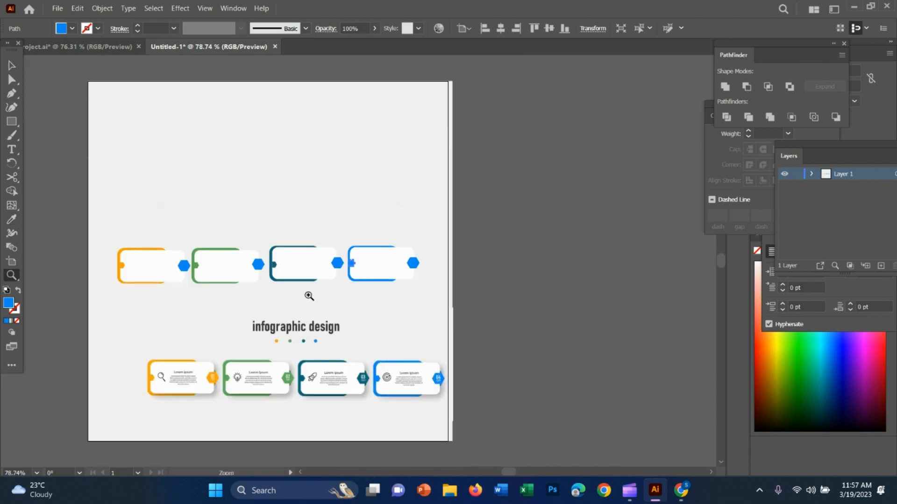
left_click_drag(307, 296, 361, 298)
key("space")
left_click_drag(170, 274, 438, 278)
key("v")
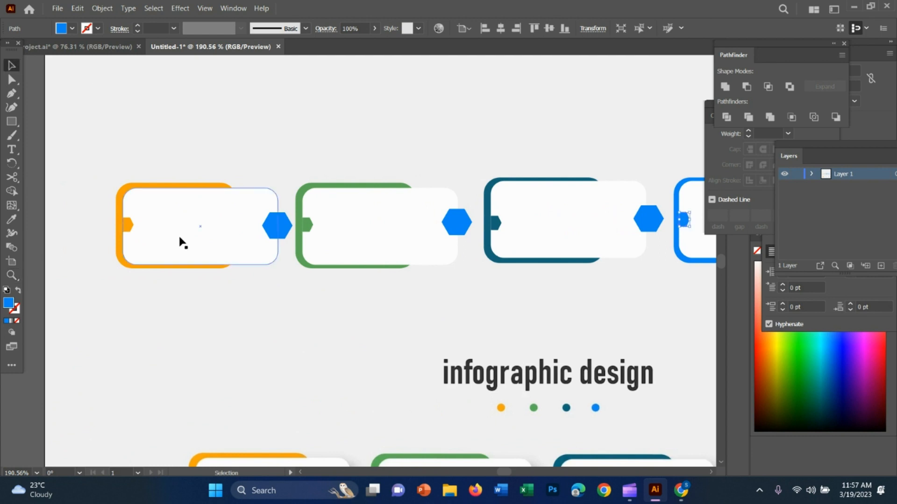
left_click(276, 233)
key("i")
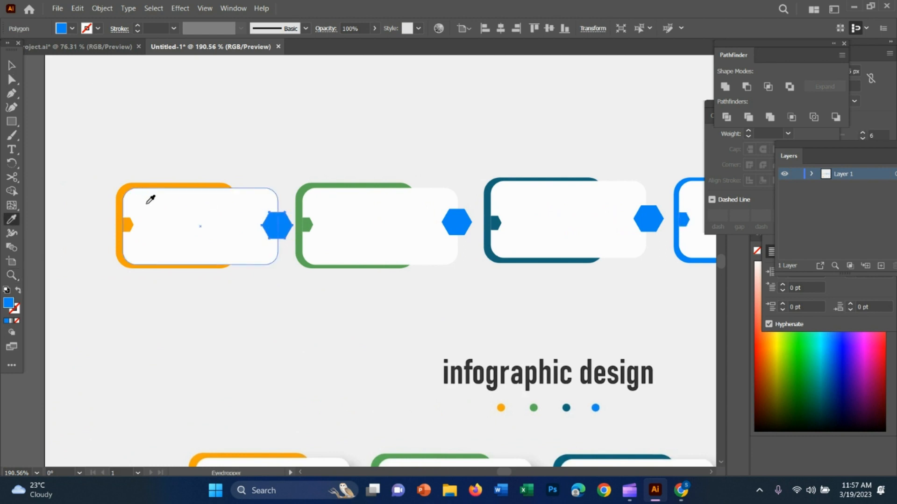
left_click(128, 225)
Recolour the second card's hexagon badge with the green sampled from its arrow tab.
key("v")
left_click(457, 224)
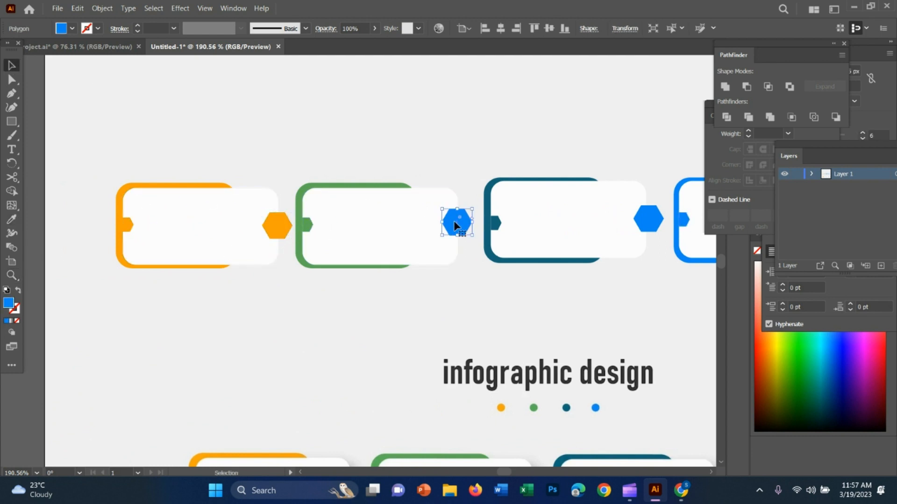
key("i")
left_click(307, 225)
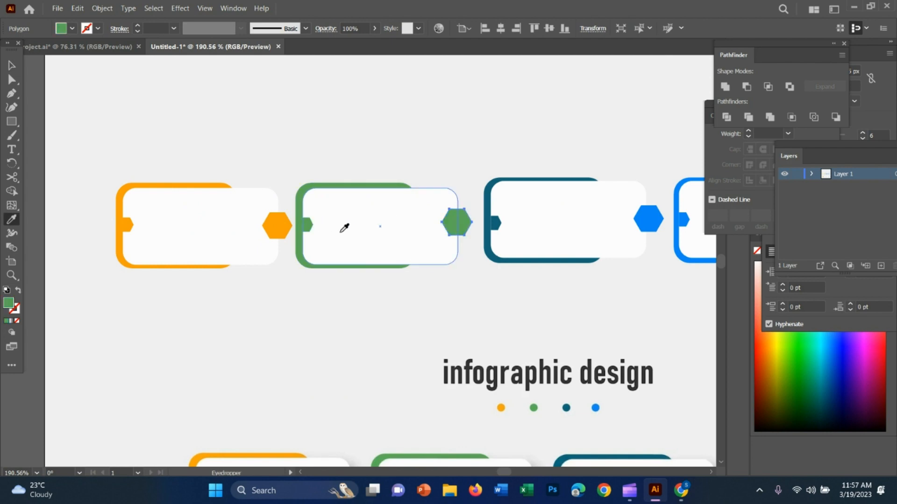
Recolour the third card's hexagon badge with the dark teal sampled from its arrow tab.
key("v")
left_click(648, 218)
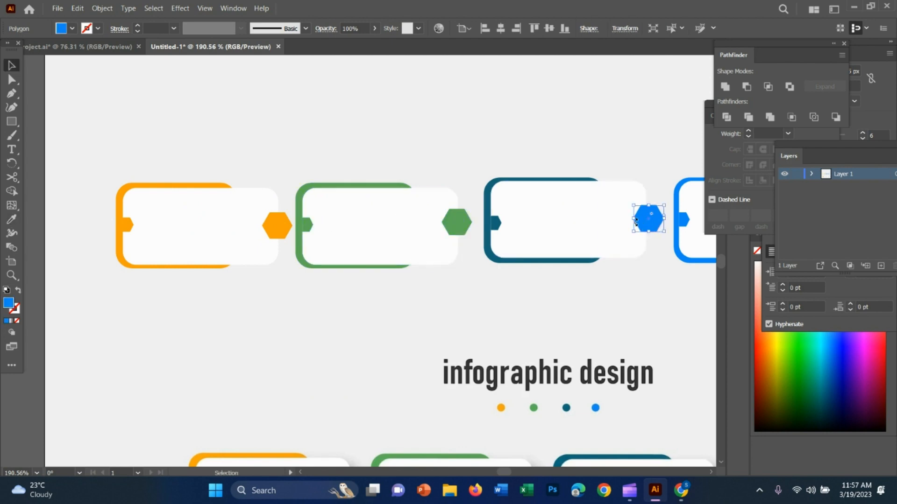
key("i")
left_click(498, 224)
Match the fourth card's hexagon badge to the blue of its arrow tab.
key("v")
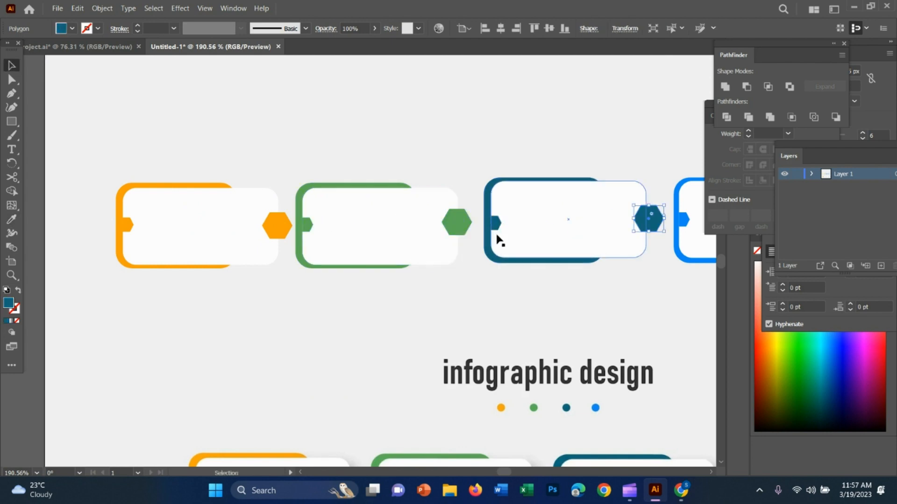
scroll(596, 290, "right", 5)
left_click(603, 222)
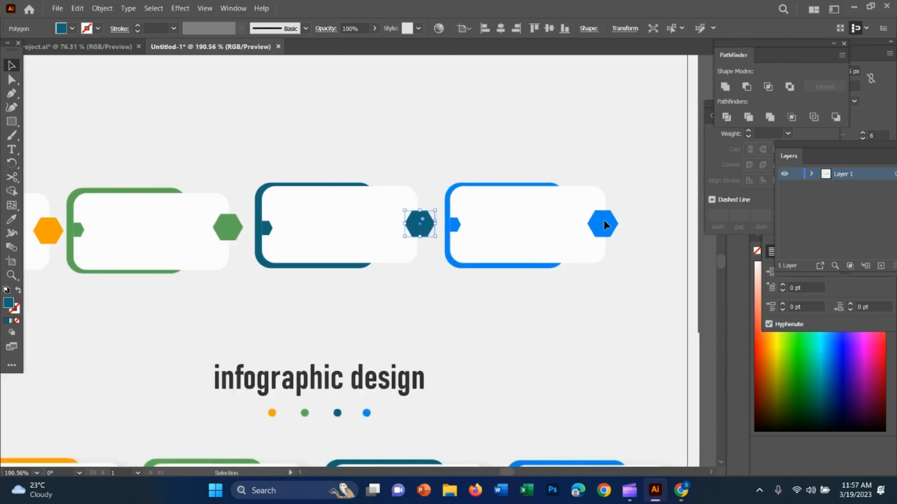
key("i")
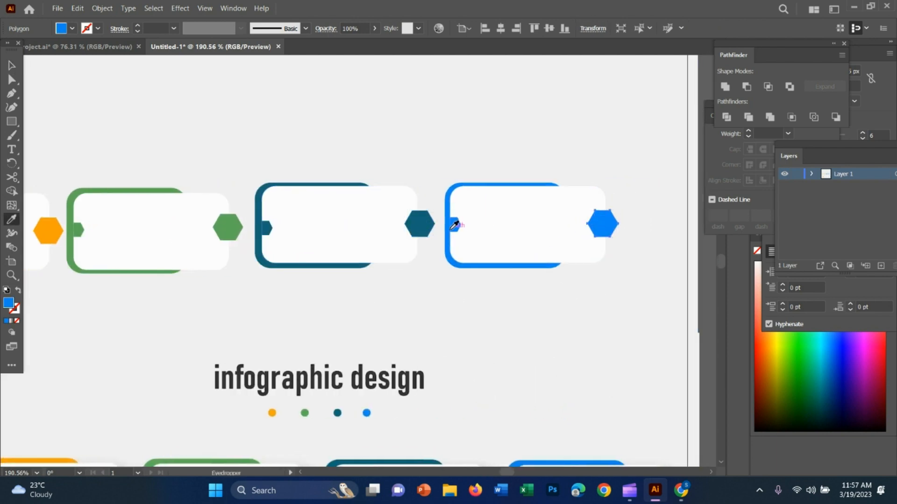
key("v")
key("z")
left_click_drag(547, 328, 460, 358)
left_click_drag(460, 359, 437, 303)
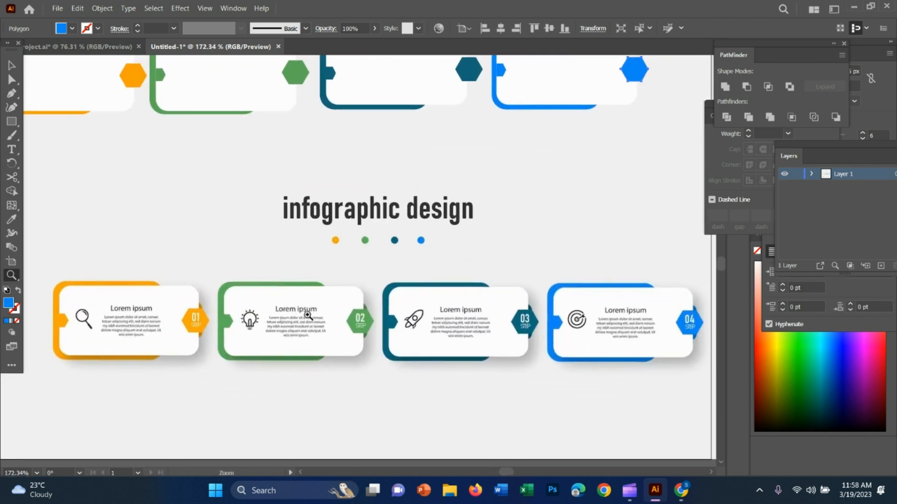
scroll(308, 316, "up", 5)
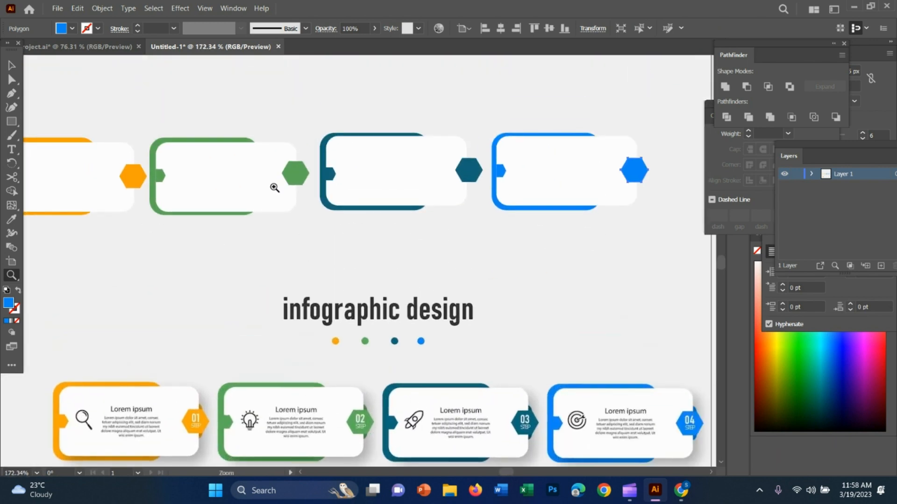
Move the reference image over the recreated cards so its first two cards line up with the vector versions.
left_click(11, 93)
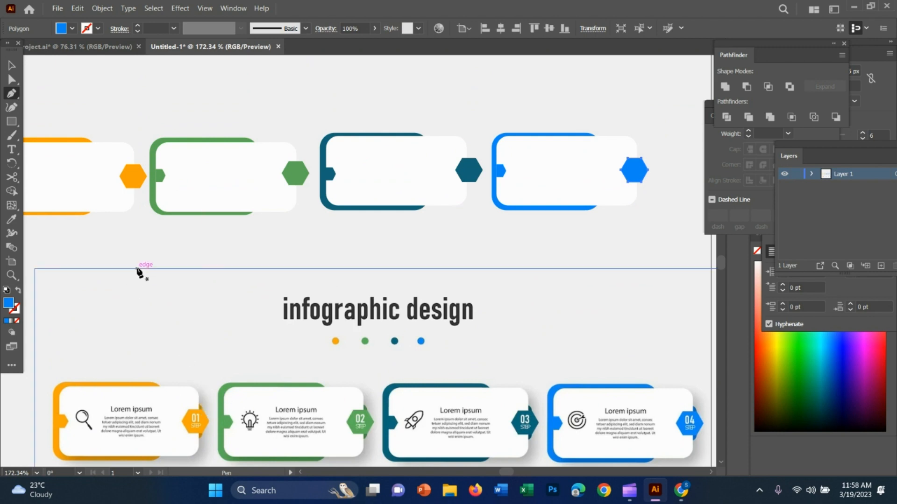
key("v")
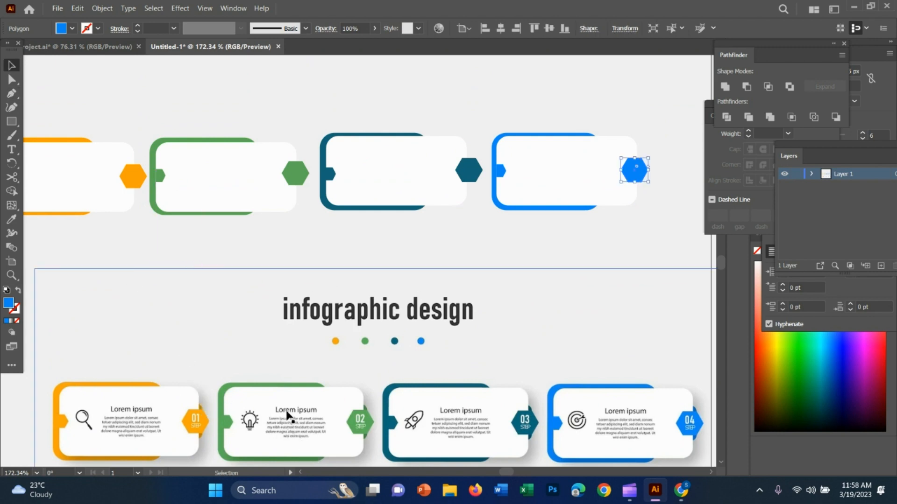
left_click_drag(287, 408, 246, 161)
left_click(192, 234)
key("z")
left_click_drag(115, 219, 364, 285)
scroll(363, 269, "up", 5)
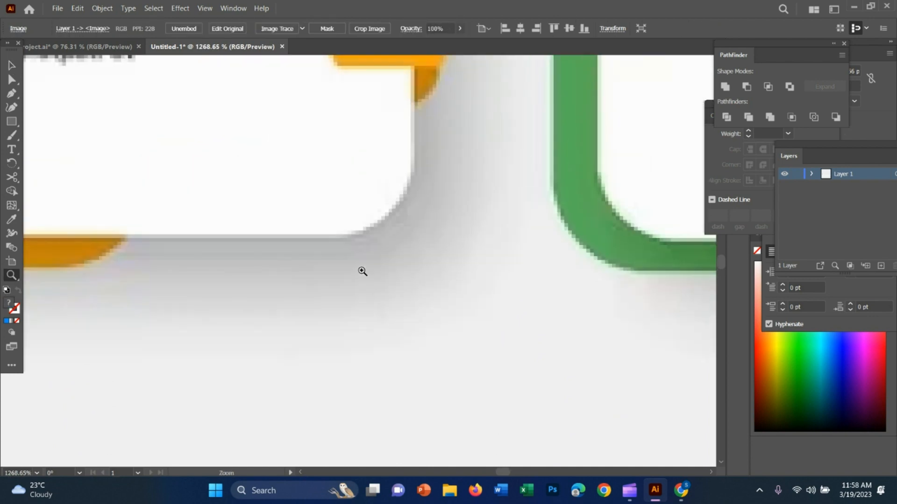
scroll(371, 269, "up", 4)
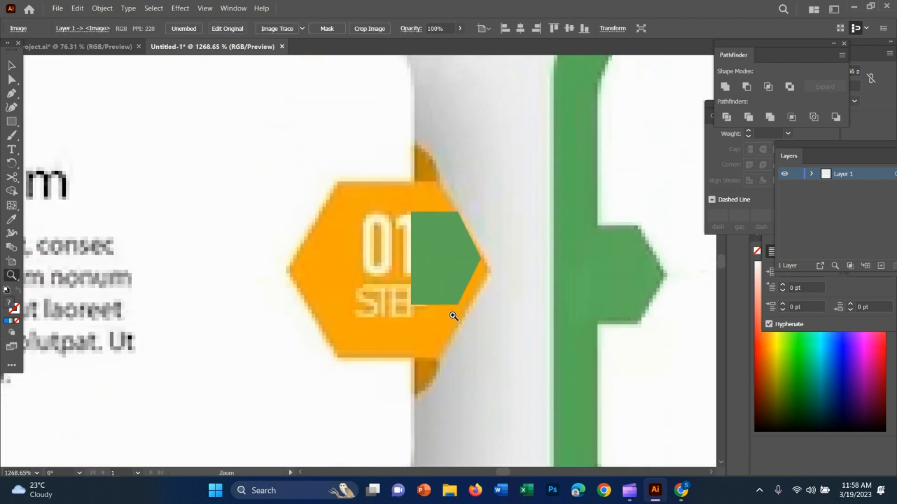
left_click_drag(448, 315, 283, 270)
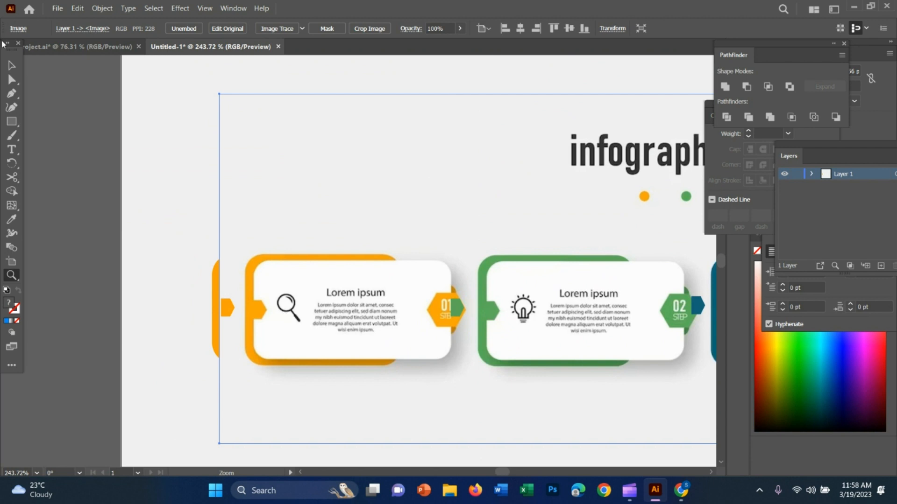
key("v")
left_click_drag(451, 290, 424, 288)
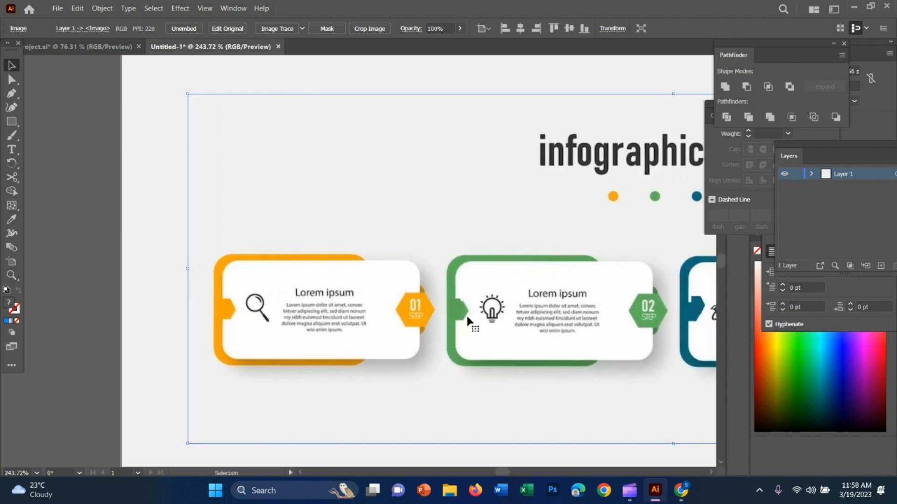
Trace the small curved fold above the first card's hexagon as a blue filled shape with the Pen tool.
scroll(426, 333, "up", 5)
left_click(15, 96)
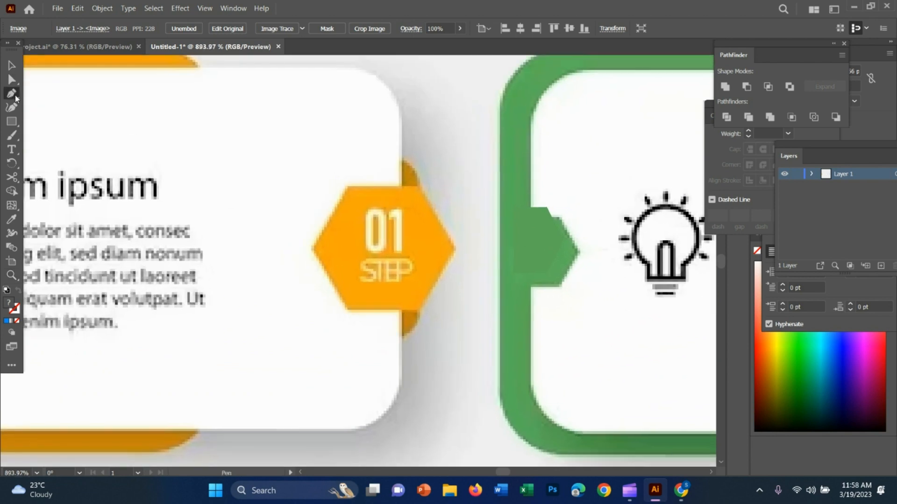
left_click(399, 159)
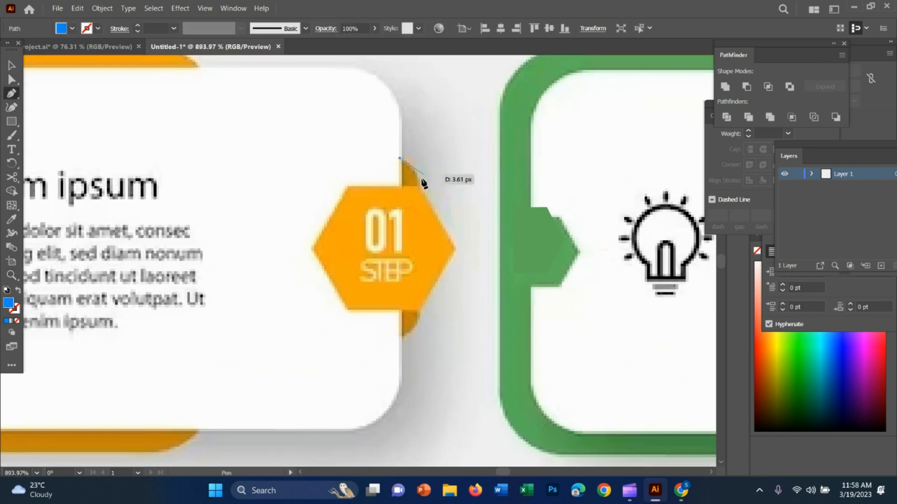
left_click_drag(416, 184, 414, 199)
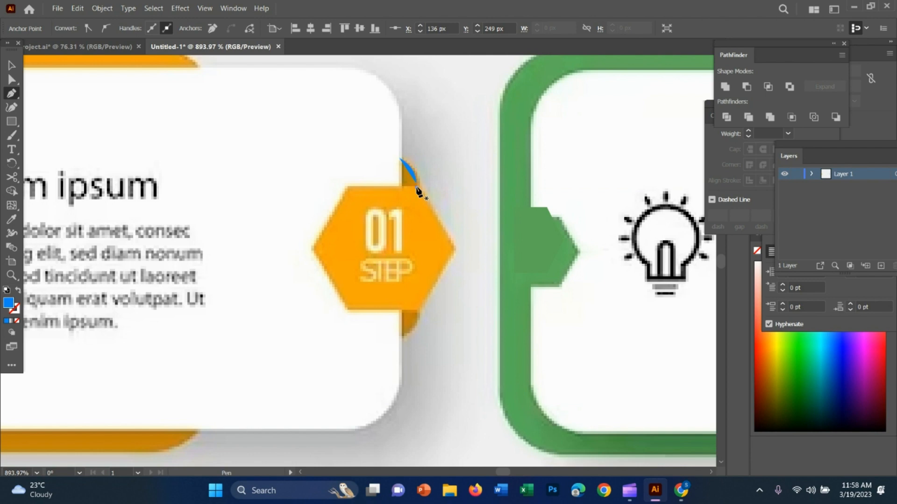
left_click_drag(403, 186, 402, 164)
left_click(400, 159)
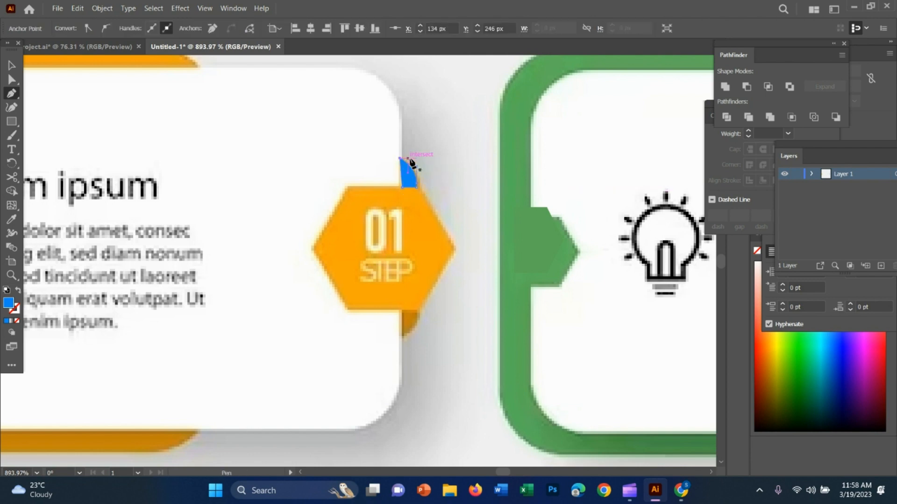
left_click(400, 188)
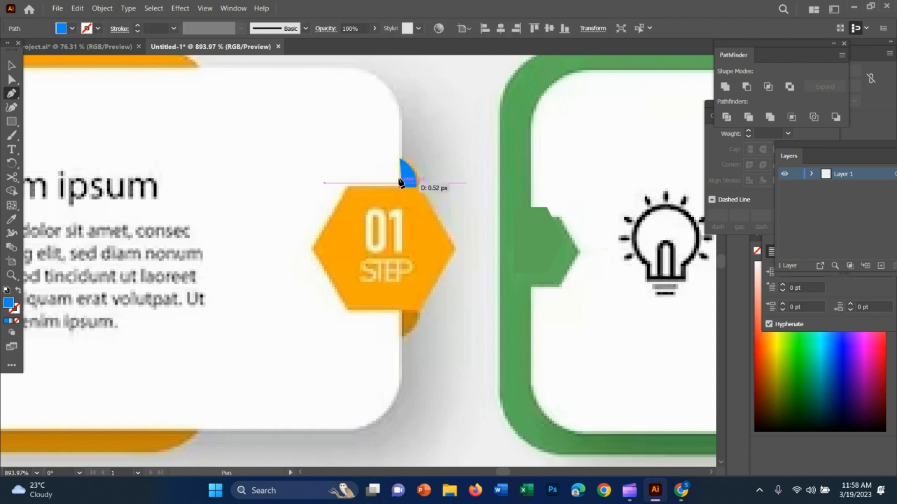
left_click_drag(400, 159, 443, 176)
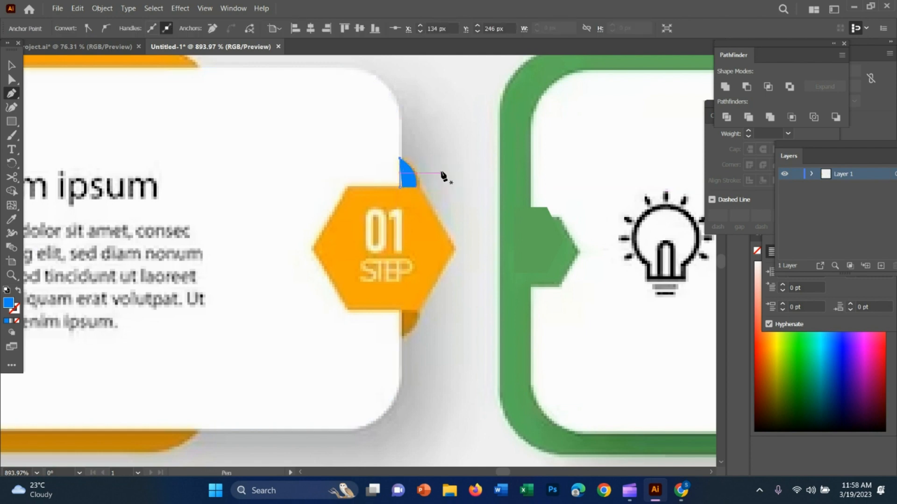
Trace the matching curved fold below the first card's hexagon as a closed blue shape.
left_click_drag(400, 337, 408, 298)
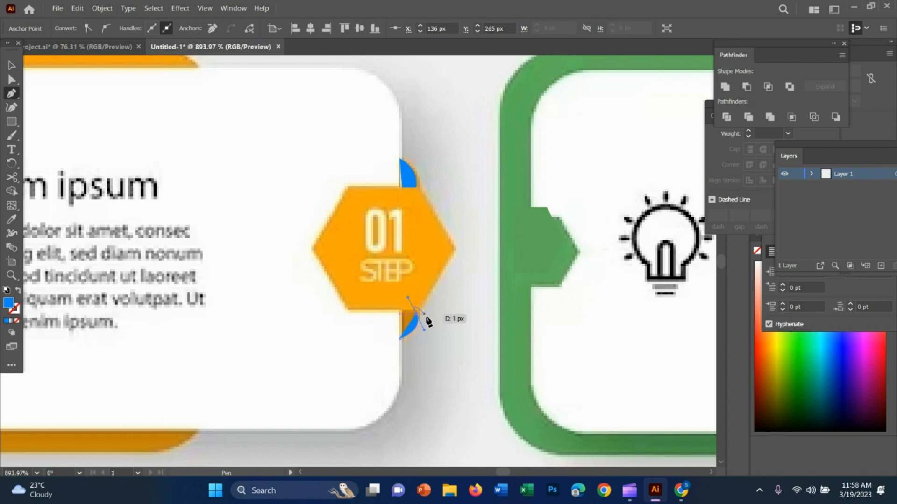
key("Escape")
left_click_drag(417, 316, 400, 338)
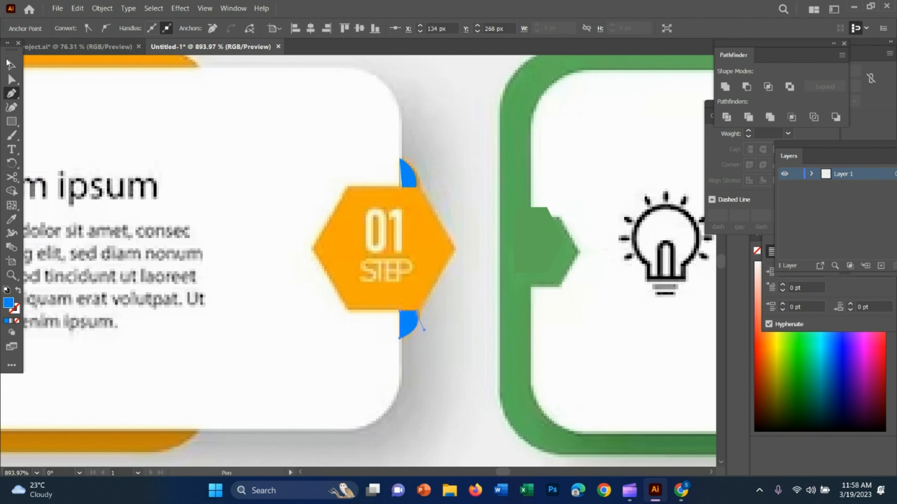
Try to move the reference image down off the recreated cards, and undo the move.
key("v")
left_click_drag(456, 223, 498, 245)
key("z")
left_click_drag(552, 328, 511, 310)
key("v")
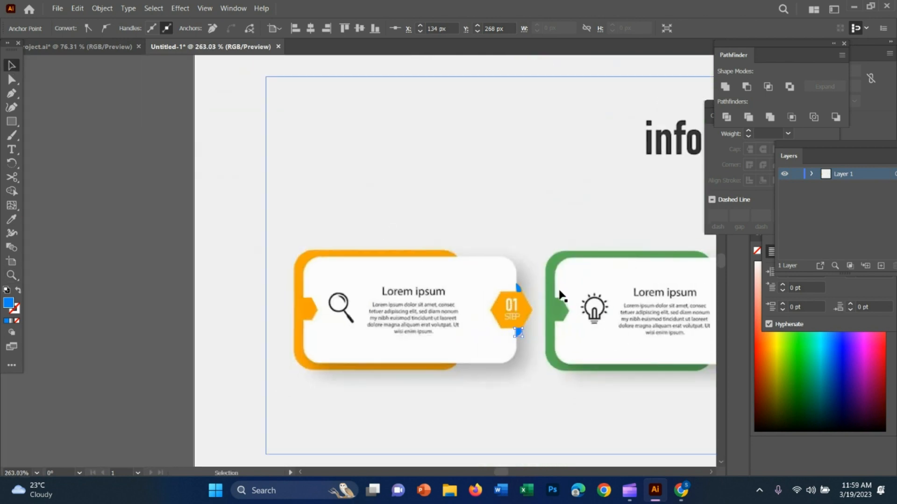
left_click_drag(565, 265, 589, 460)
key("ctrl+z")
Move the reference image clear of the recreated cards so the vector shapes and traced folds are uncovered.
key("z")
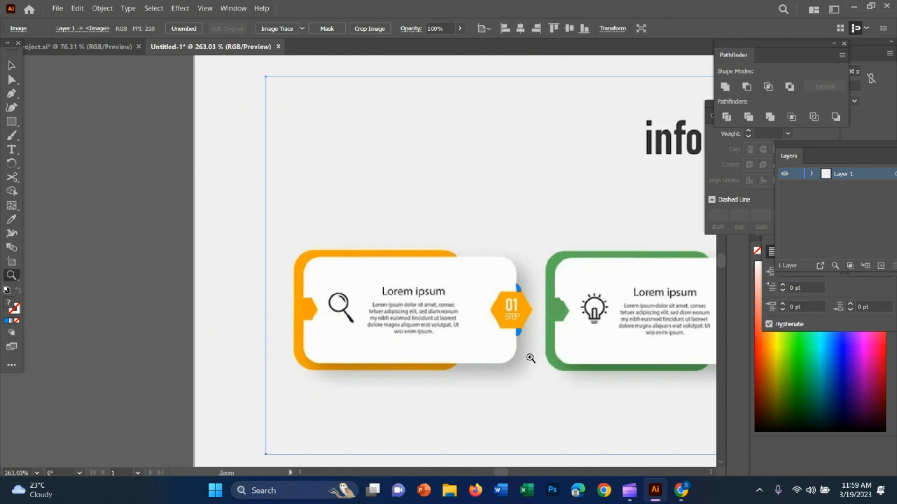
left_click(530, 357)
left_click(11, 66)
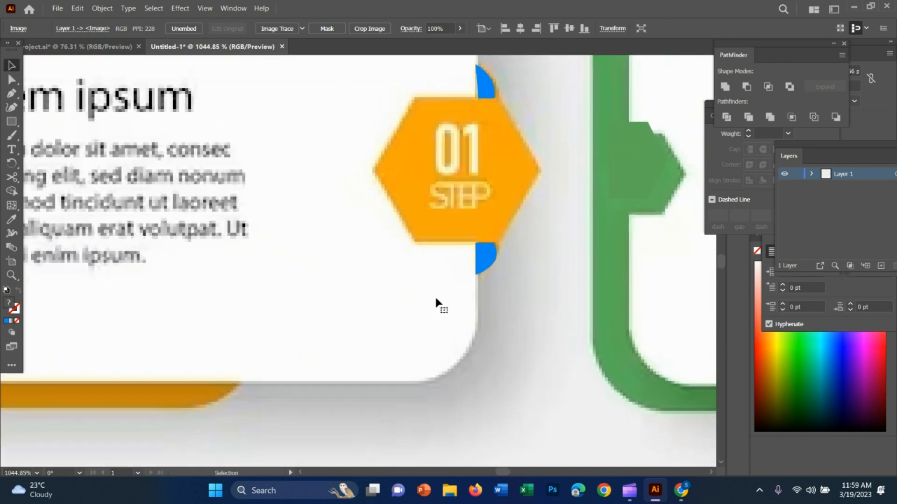
key("z")
left_click_drag(527, 309, 286, 186)
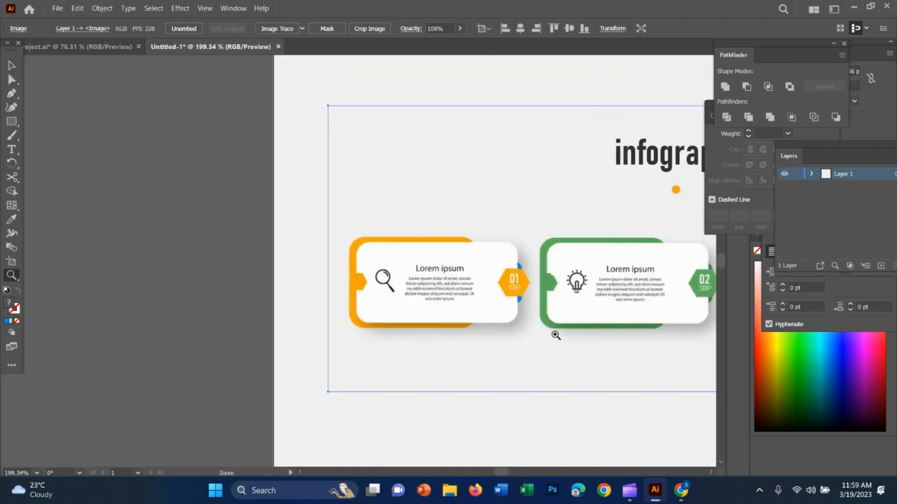
key("v")
left_click_drag(582, 330, 481, 327)
key("space")
key("z")
key("space")
left_click_drag(629, 372, 542, 432)
Shift the first card's orange hexagon slightly left so its upper-right corner meets the blue fold.
left_click_drag(440, 320, 708, 403)
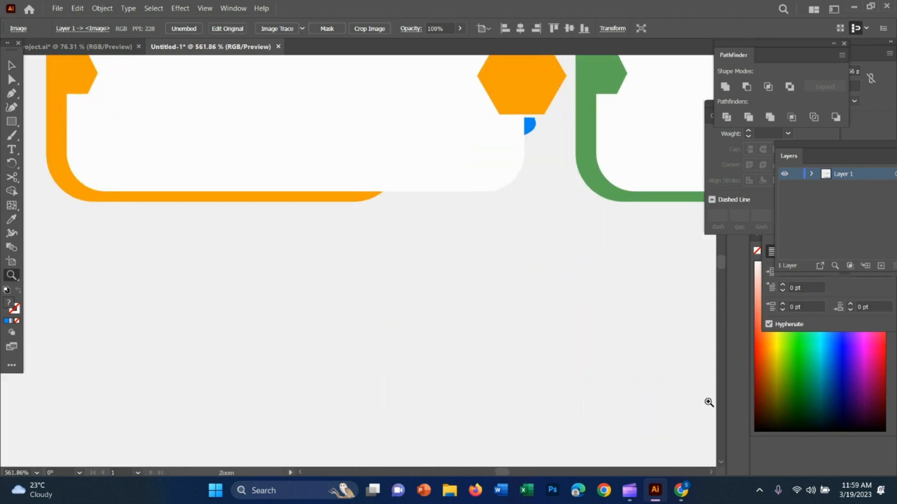
scroll(617, 342, "up", 3)
scroll(555, 302, "up", 1)
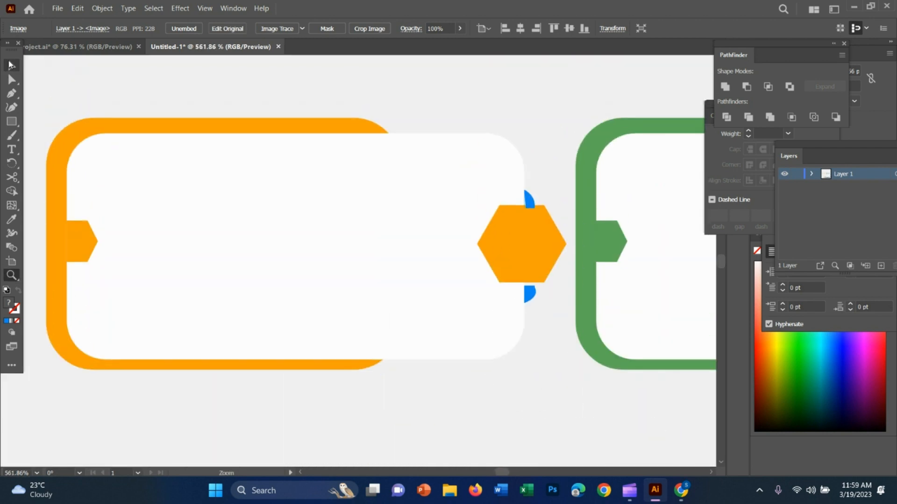
left_click(11, 64)
left_click_drag(541, 255, 532, 256)
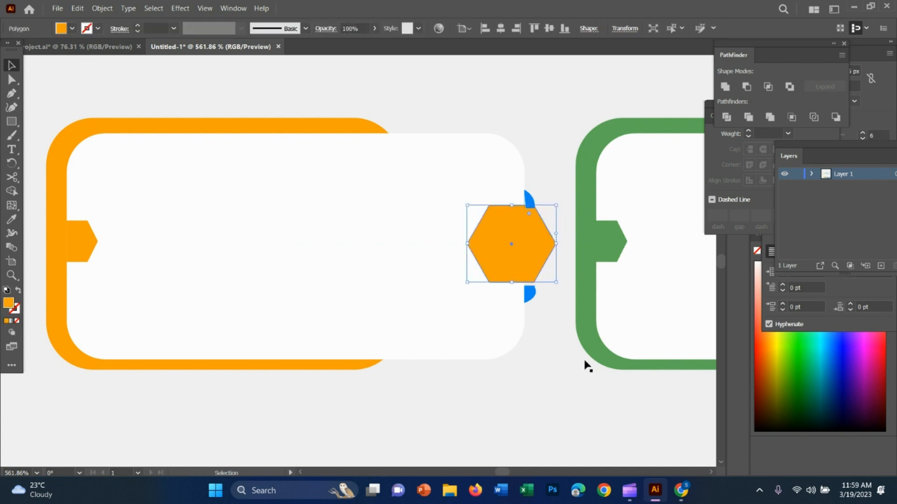
Reposition the two blue fold pieces flush against the upper and lower edges of the orange hexagon.
left_click(537, 348)
left_click_drag(531, 300, 695, 277)
scroll(548, 295, "up", 2)
key("z")
key("v")
mouse_move(500, 186)
left_mouse_down()
mouse_move(504, 174)
mouse_move(479, 191)
mouse_move(510, 174)
mouse_move(508, 190)
left_mouse_up()
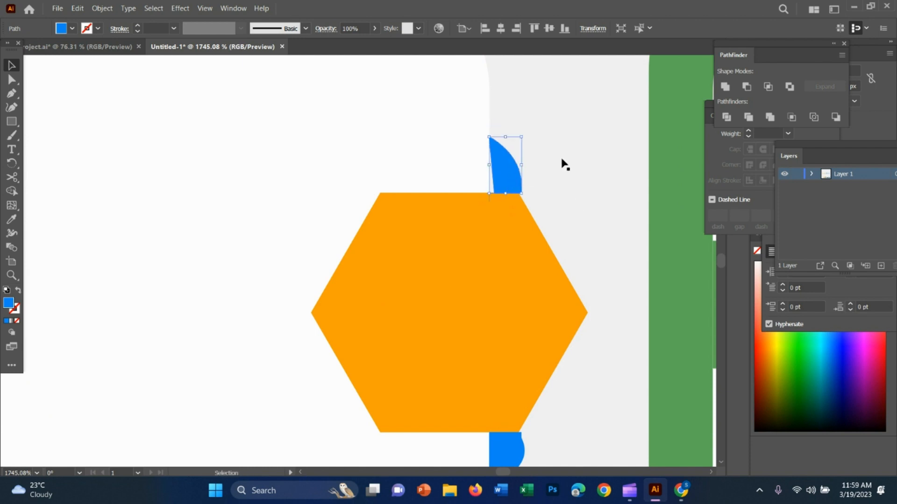
Replace the upper blue fold with a redrawn curved piece from the white panel's edge to the hexagon's upper-right corner.
key("Delete")
left_click(12, 93)
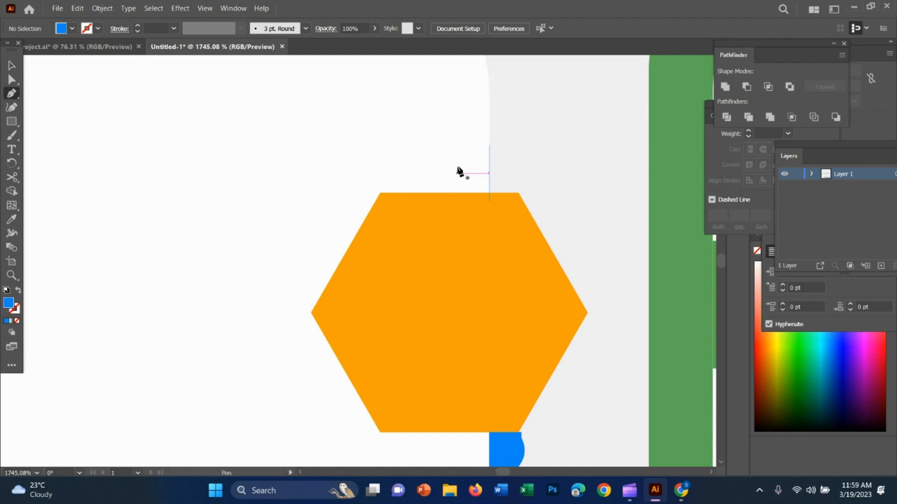
left_click(490, 145)
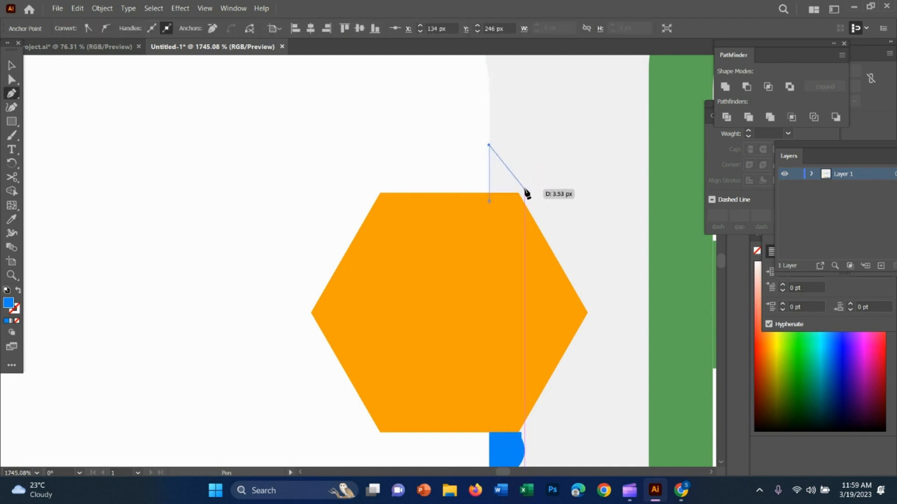
left_click_drag(519, 193, 511, 222)
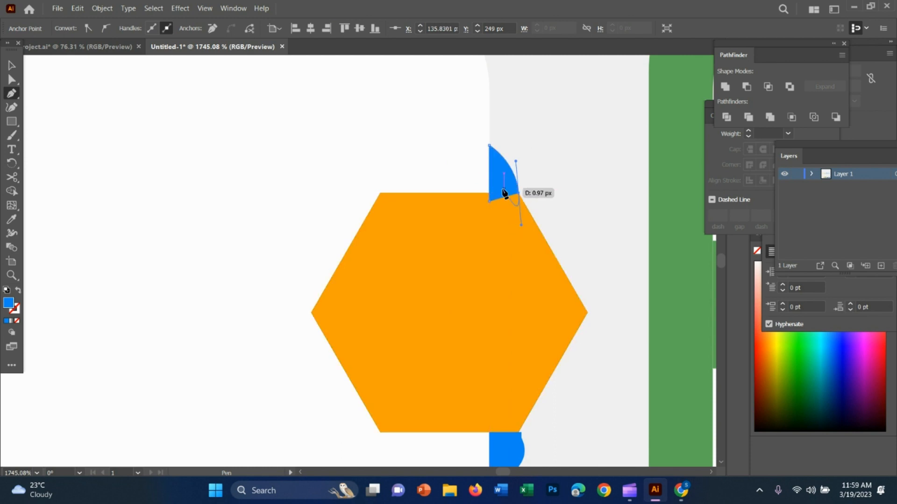
left_click(12, 65)
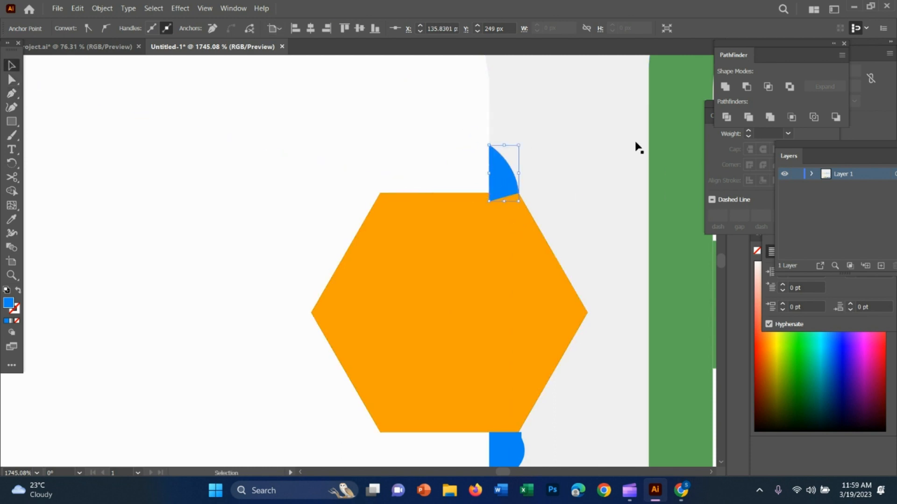
left_click(583, 159)
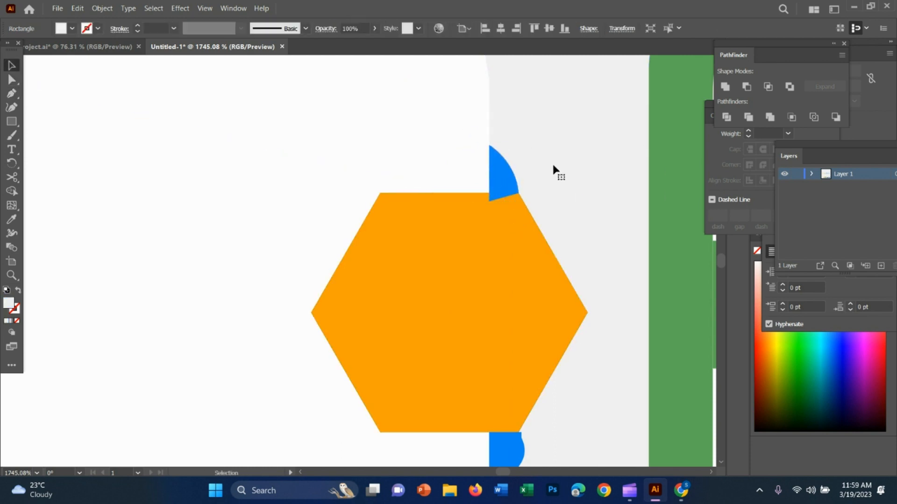
Bring the first card's orange hexagon in front of the redrawn upper fold.
left_click(498, 197)
left_click(494, 237)
right_click(494, 235)
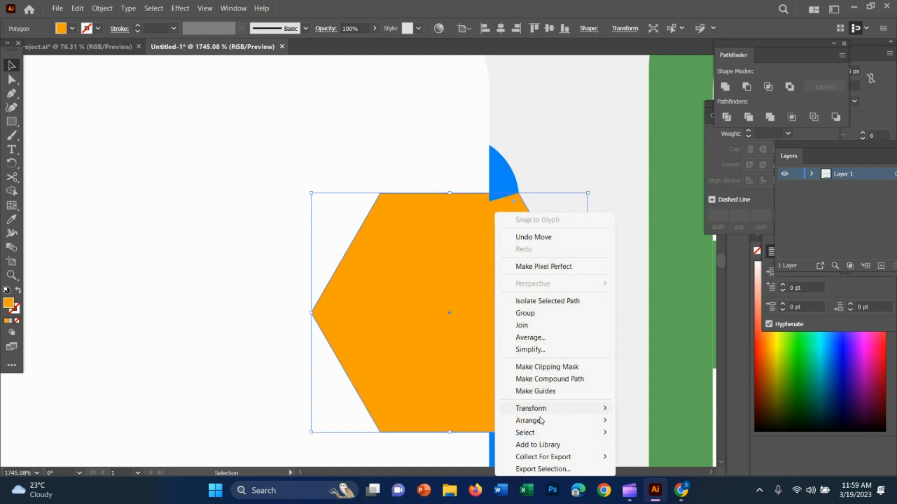
mouse_move(541, 420)
left_click(640, 421)
left_click(611, 226)
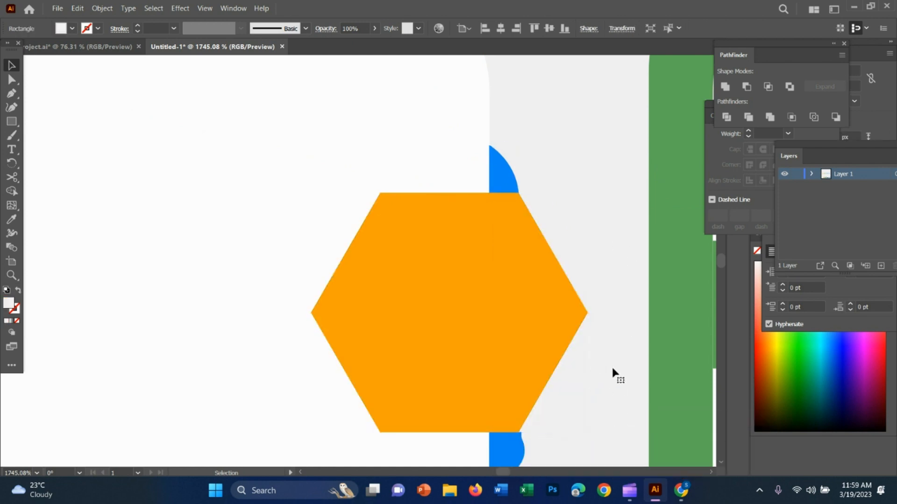
Delete the lower blue fold and place a copy of the upper fold below the orange hexagon.
scroll(598, 408, "down", 3)
left_click(506, 372)
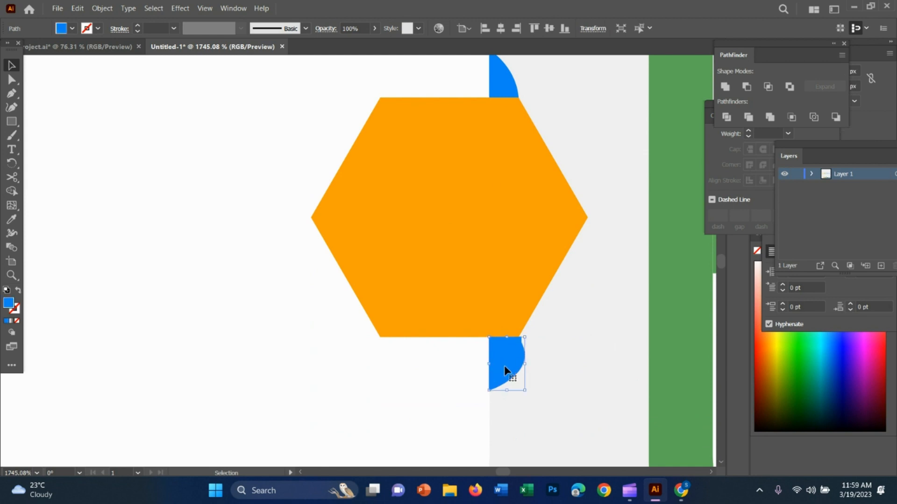
key("Delete")
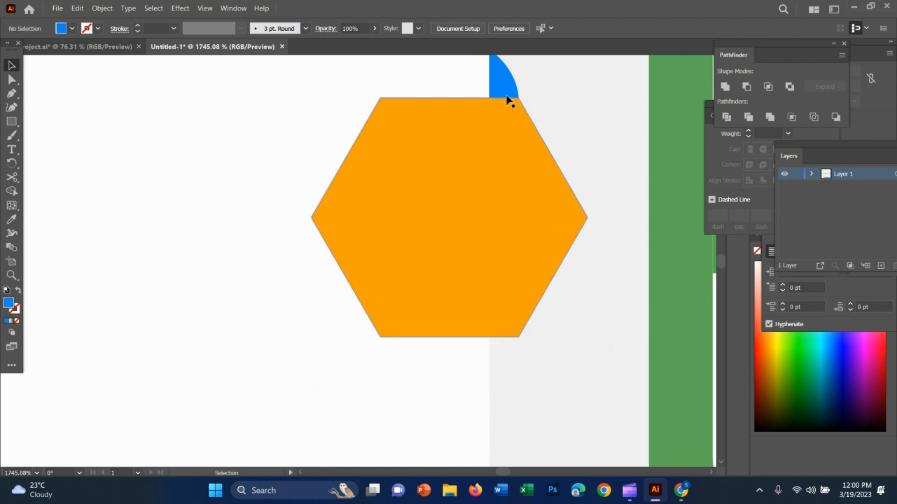
left_click_drag(506, 87, 521, 376)
Try to reflect the blue fold copy below the orange hexagon about an axis at 270°.
right_click(523, 369)
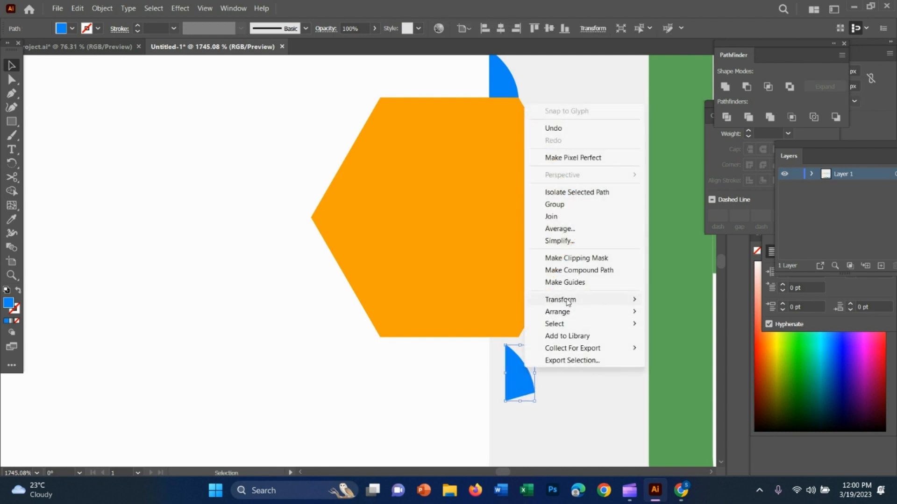
mouse_move(573, 301)
left_click(676, 341)
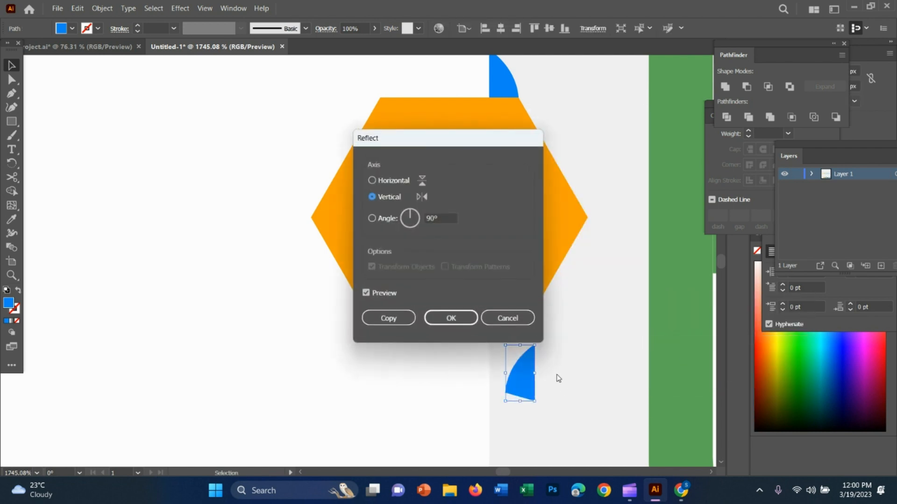
left_click(454, 219)
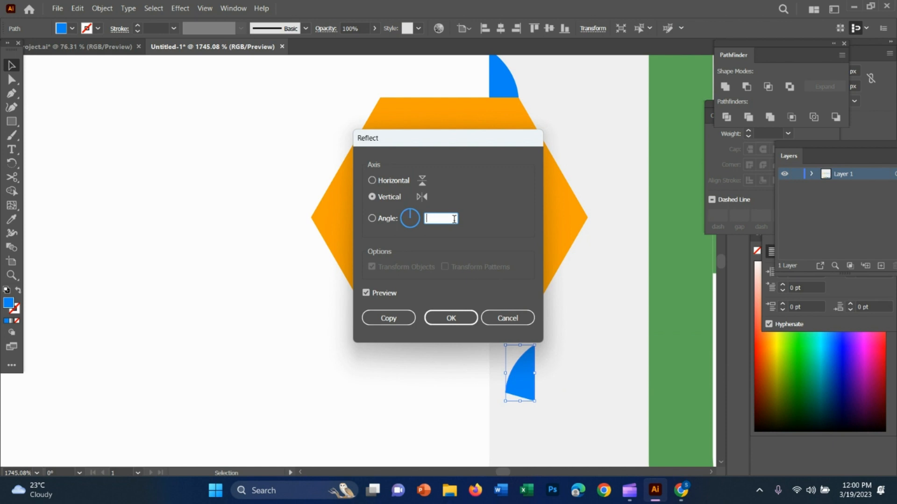
type("27")
key("Return")
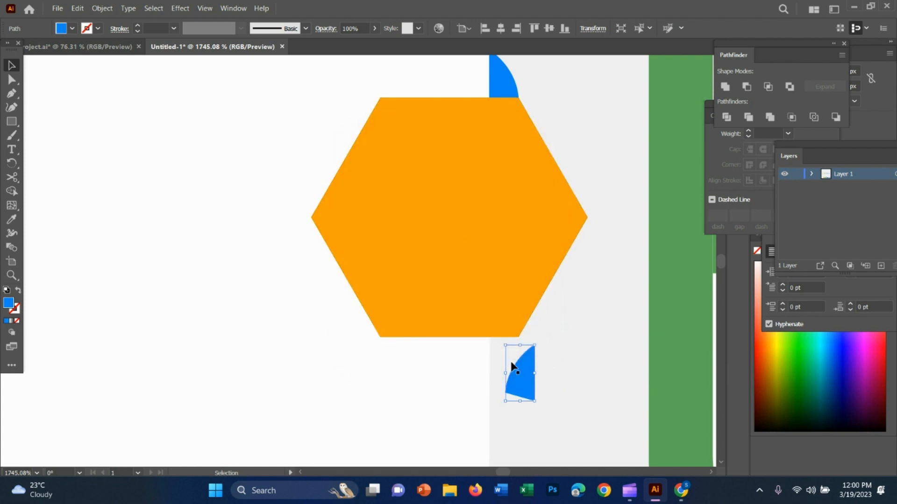
Preview horizontal and vertical reflections of the lower fold copy, and apply the vertical-axis reflection.
right_click(516, 363)
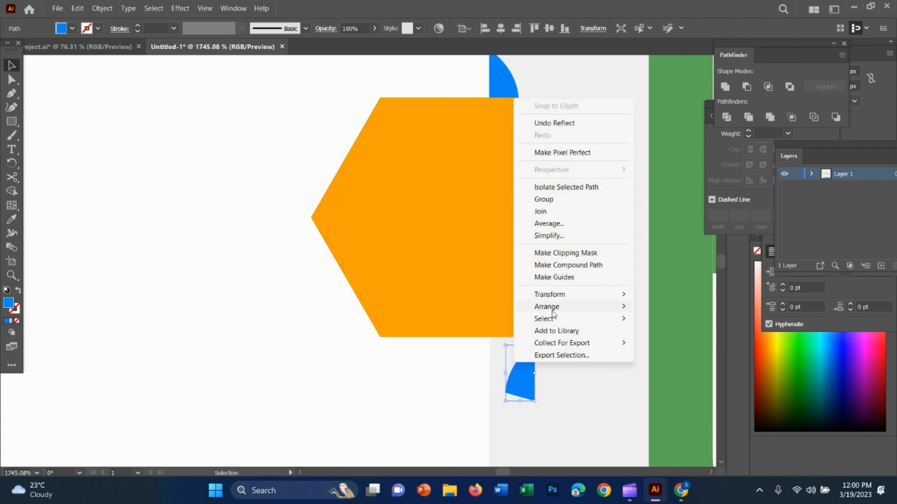
mouse_move(555, 314)
mouse_move(568, 299)
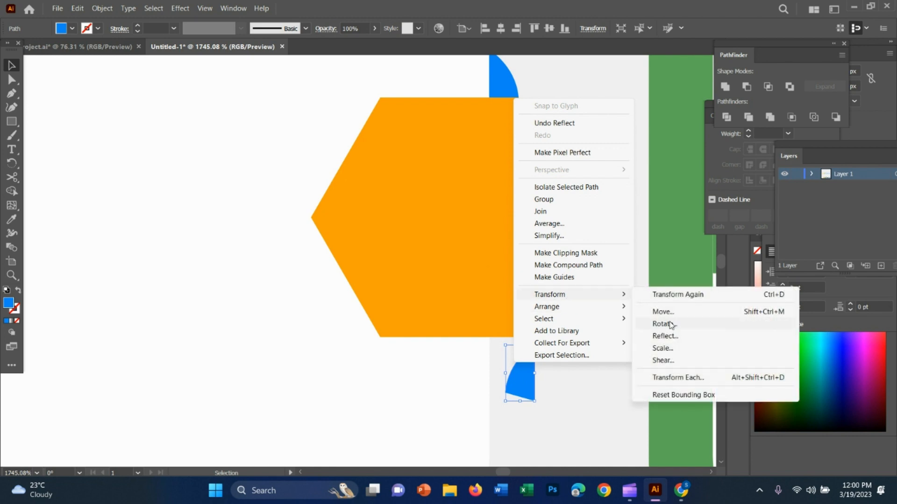
left_click(665, 337)
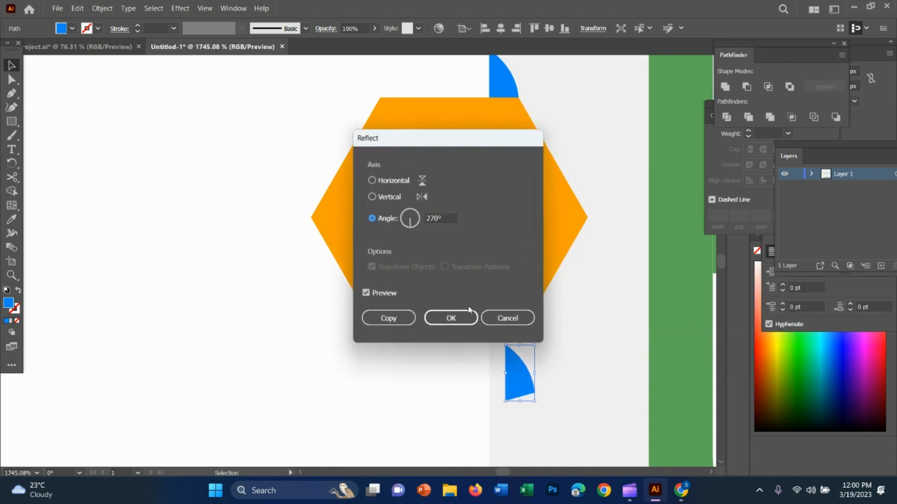
left_click(386, 182)
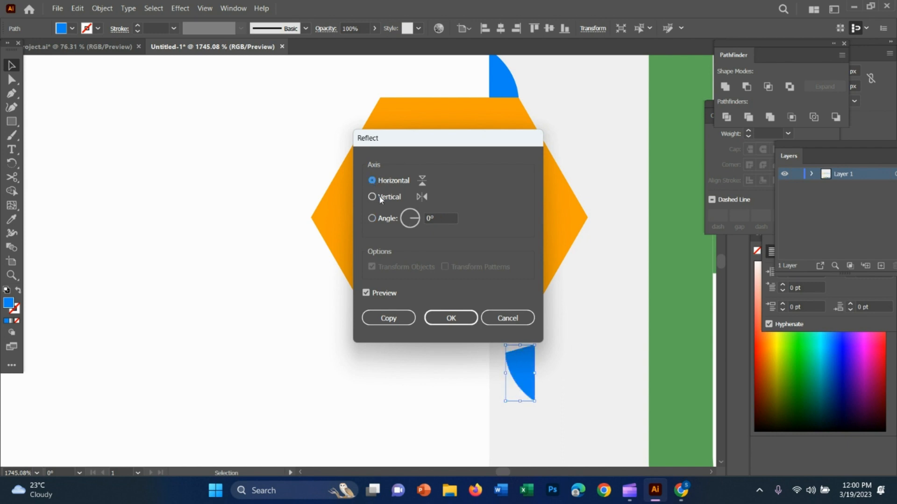
left_click(381, 198)
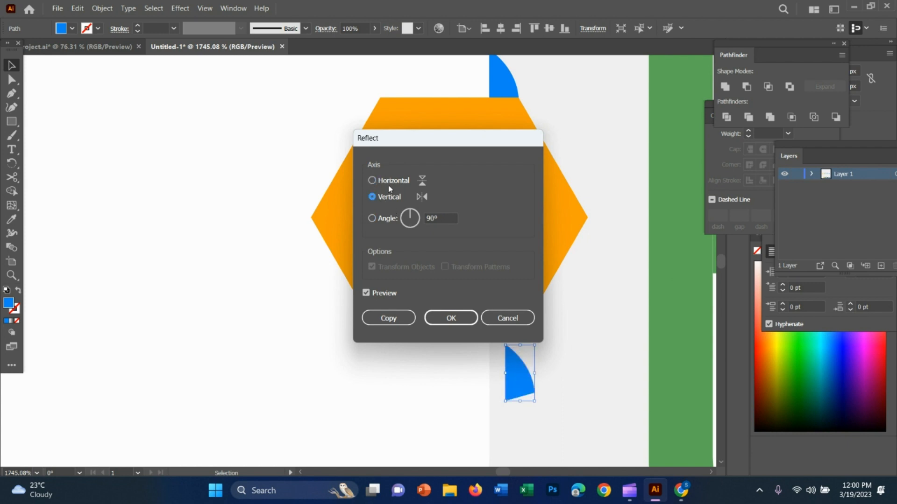
left_click(440, 219)
key("Return")
Try two more reflections on the lower fold copy, beginning with the vertical axis.
right_click(536, 376)
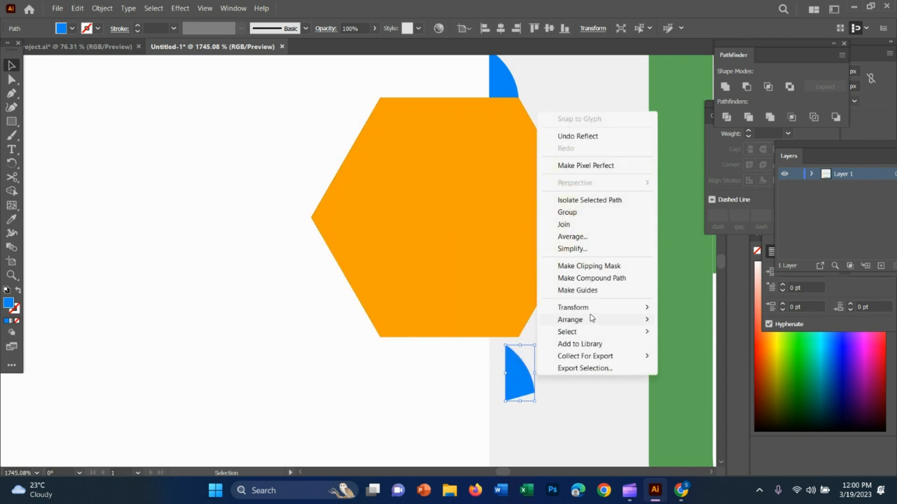
mouse_move(596, 307)
left_click(686, 349)
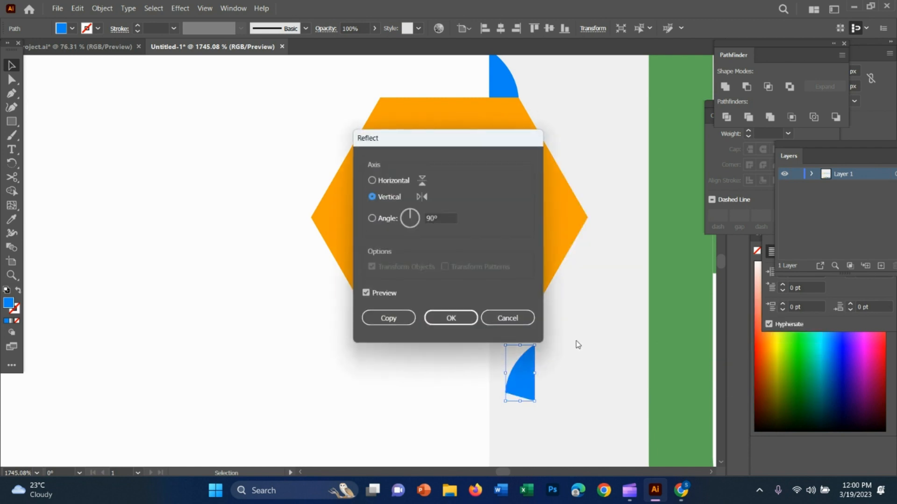
left_click(465, 317)
right_click(516, 346)
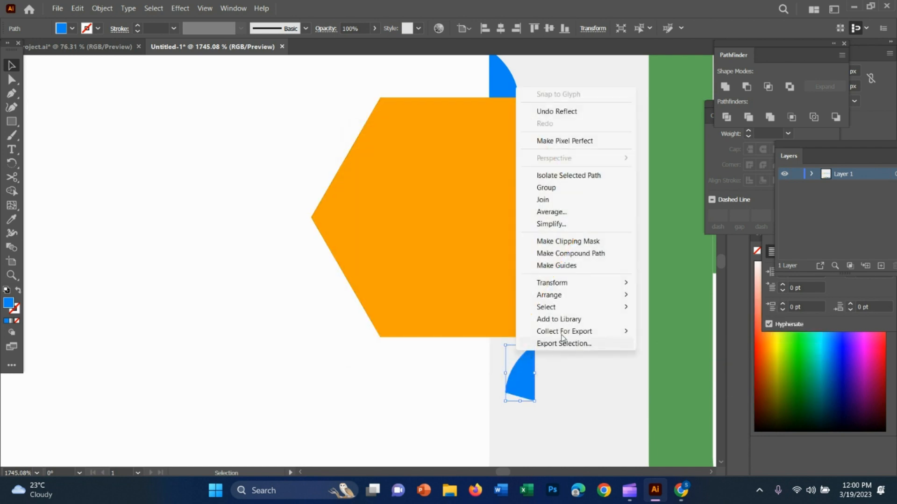
mouse_move(560, 282)
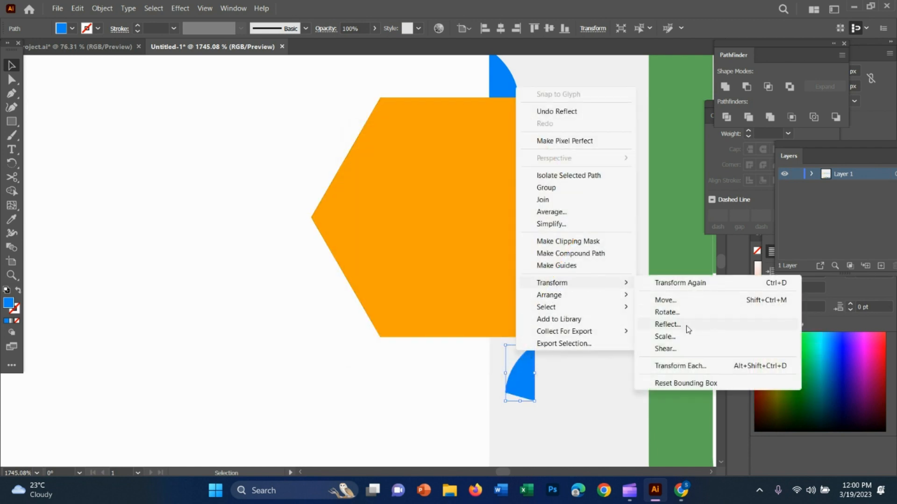
left_click(685, 326)
left_click(451, 317)
Try to rotate the lower fold copy to fit beneath the orange hexagon, and delete it.
left_click_drag(518, 377, 486, 258)
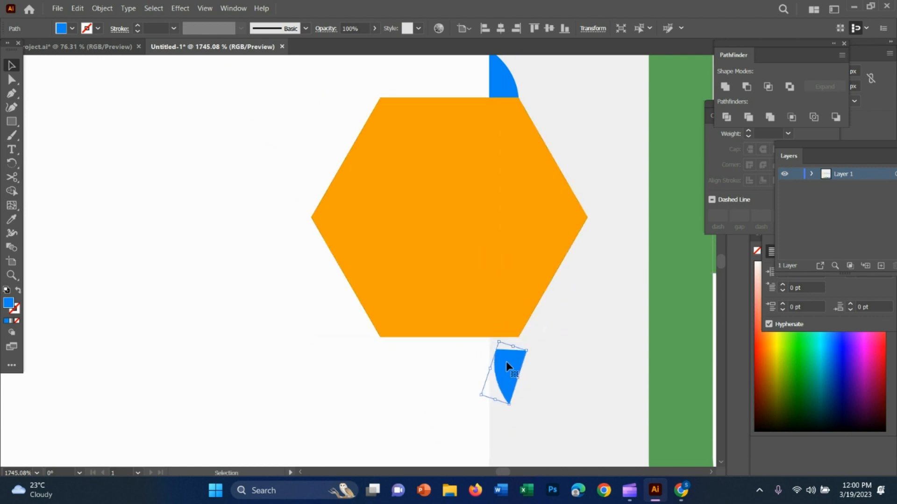
left_click_drag(500, 327, 484, 338)
left_click_drag(509, 377, 537, 304)
key("ctrl+z")
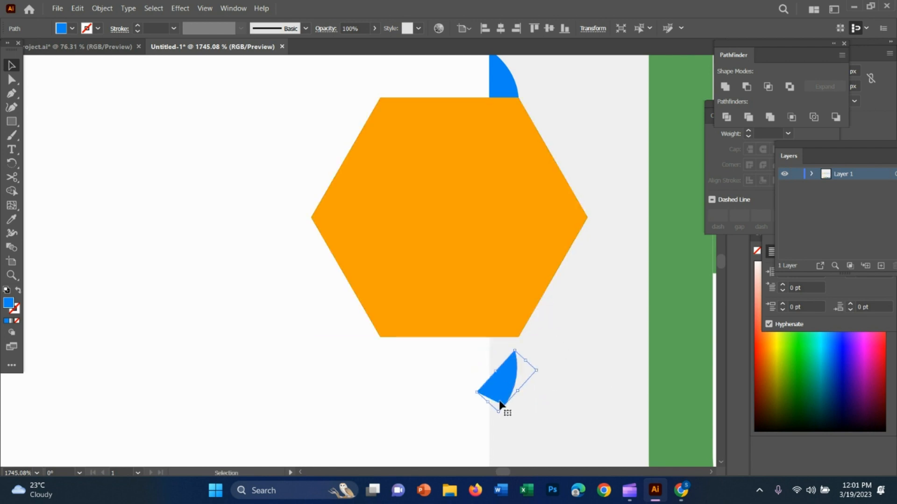
left_click_drag(505, 410, 510, 396)
mouse_move(558, 373)
left_mouse_down()
mouse_move(556, 351)
mouse_move(548, 367)
left_mouse_up()
left_click_drag(510, 397, 501, 386)
key("Delete")
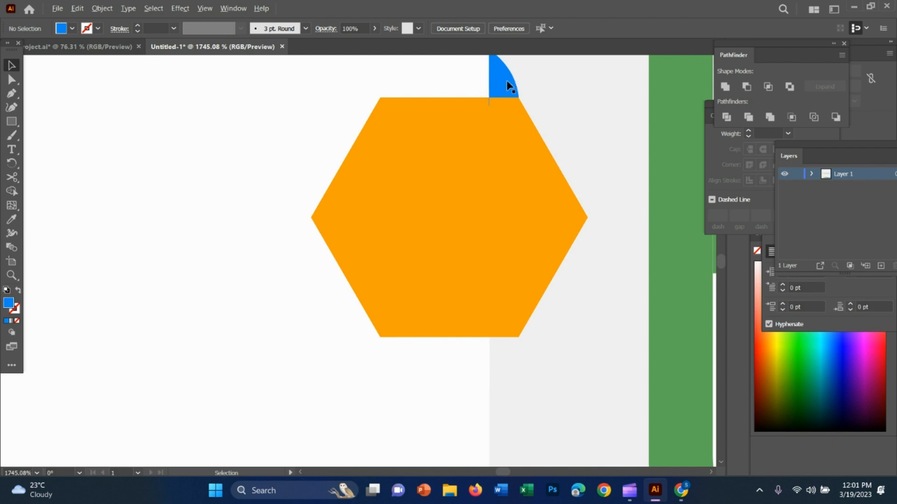
Try a fresh copy of the upper blue fold below the orange hexagon, and delete it.
left_click_drag(506, 80, 501, 378)
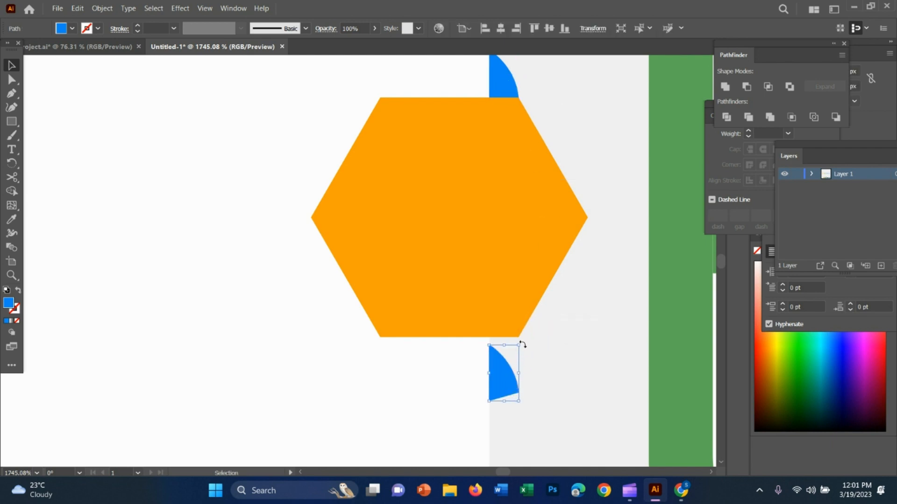
left_click_drag(523, 343, 516, 378)
key("Delete")
Draw a curved blue fold about 2 px tall with the Pen tool, from the orange hexagon's lower-right corner to the white panel's edge.
left_click(11, 94)
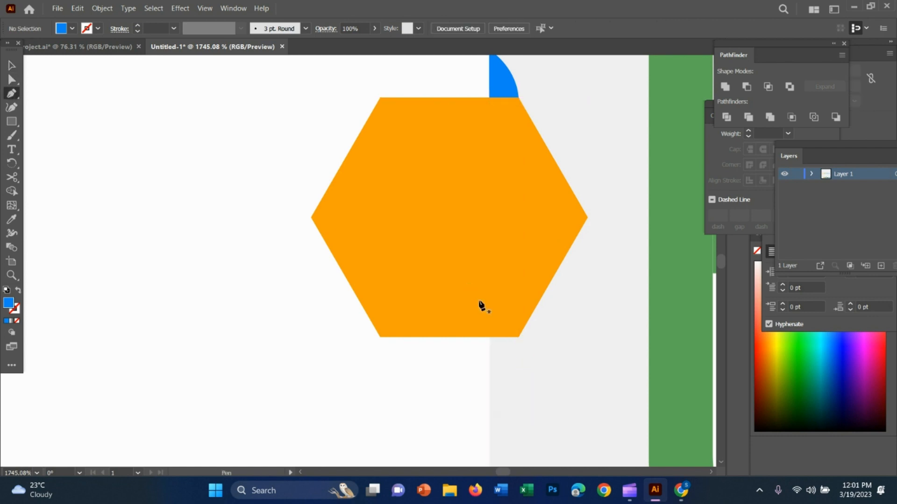
left_click(521, 339)
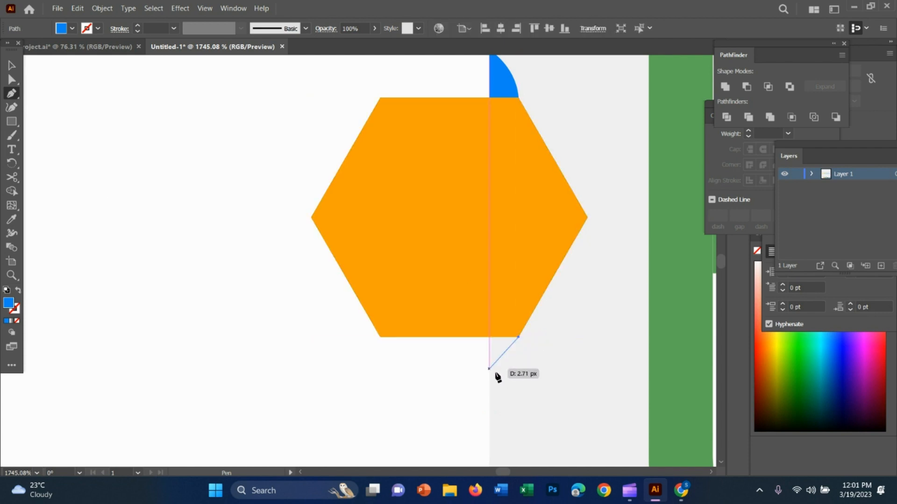
left_click_drag(489, 368, 463, 369)
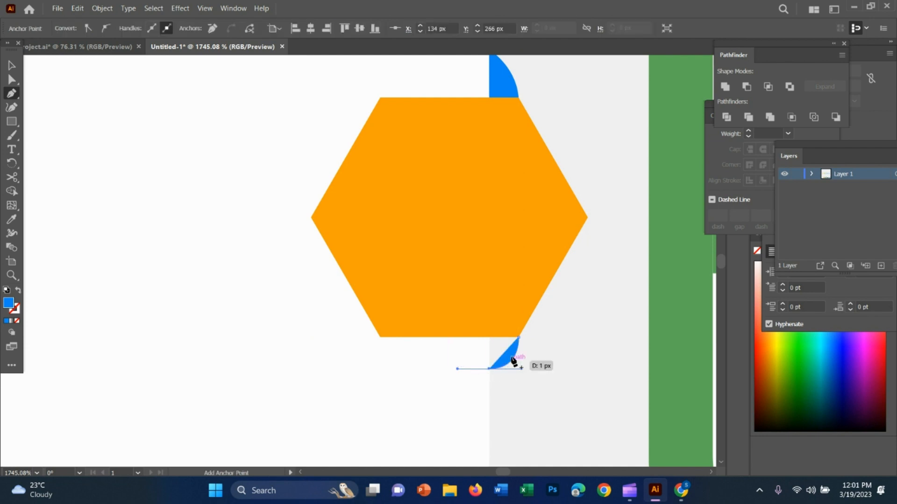
key("alt")
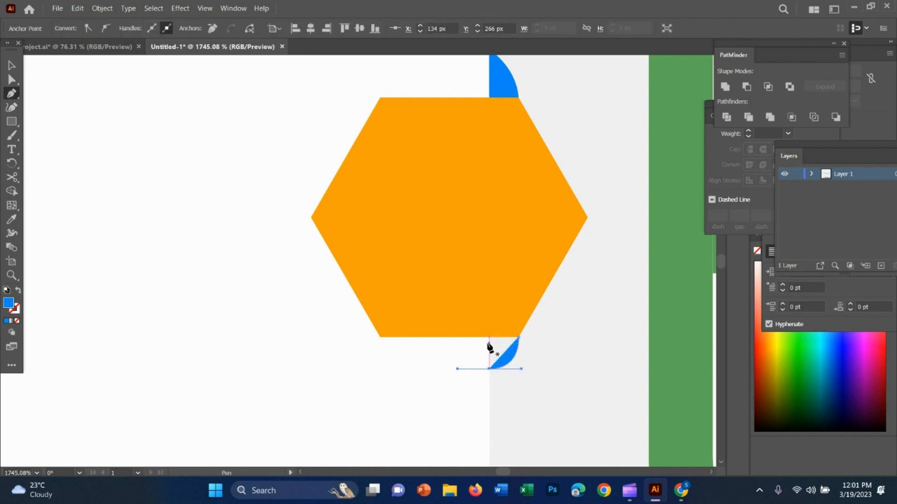
left_click(488, 369)
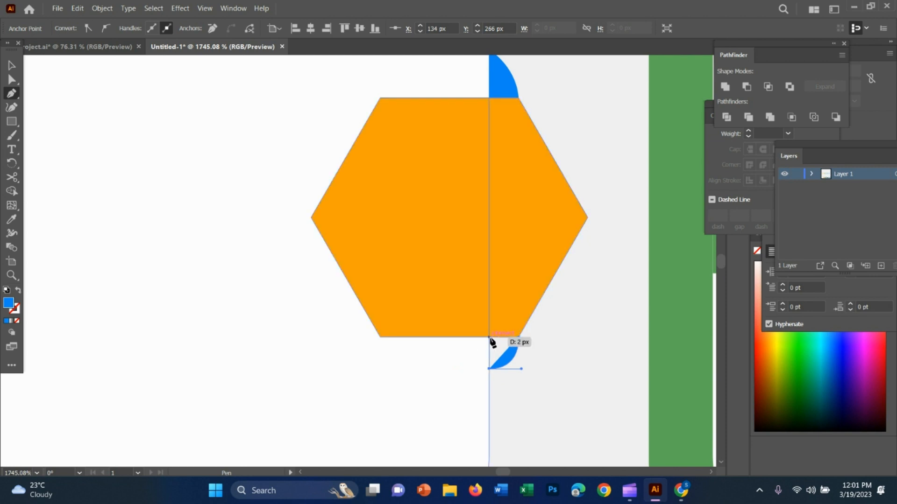
left_click(489, 338)
left_click(518, 337)
left_click(12, 66)
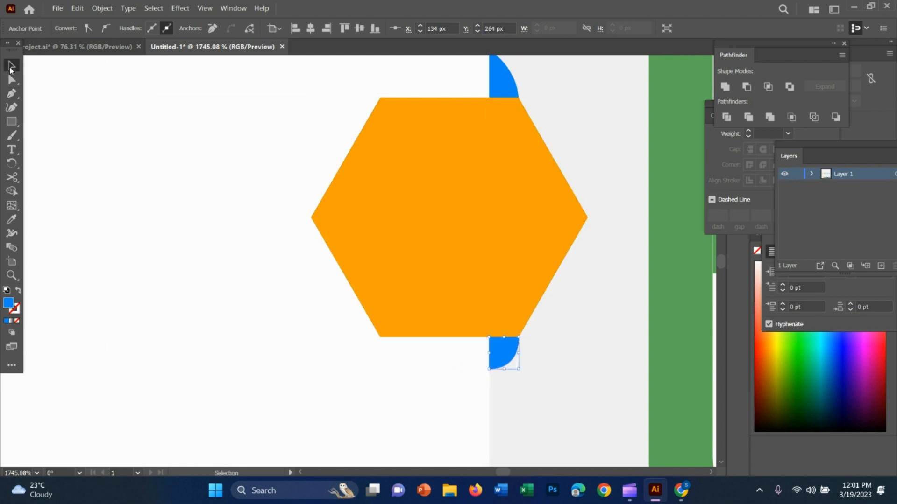
Stretch the lower blue fold downward to a height of 3 px.
key("ctrl+space")
left_click_drag(562, 366, 458, 330)
key("space")
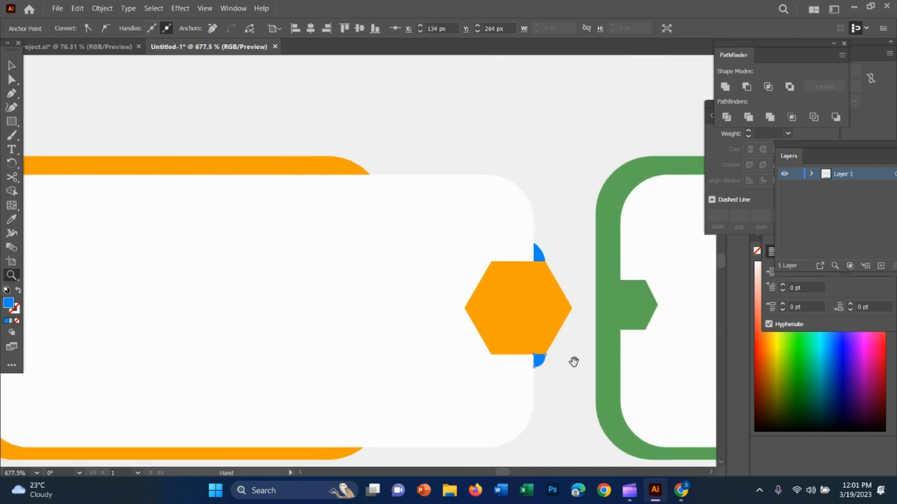
left_click_drag(574, 364, 454, 324)
key("ctrl+space")
left_click_drag(587, 347, 682, 337)
scroll(680, 335, "up", 1)
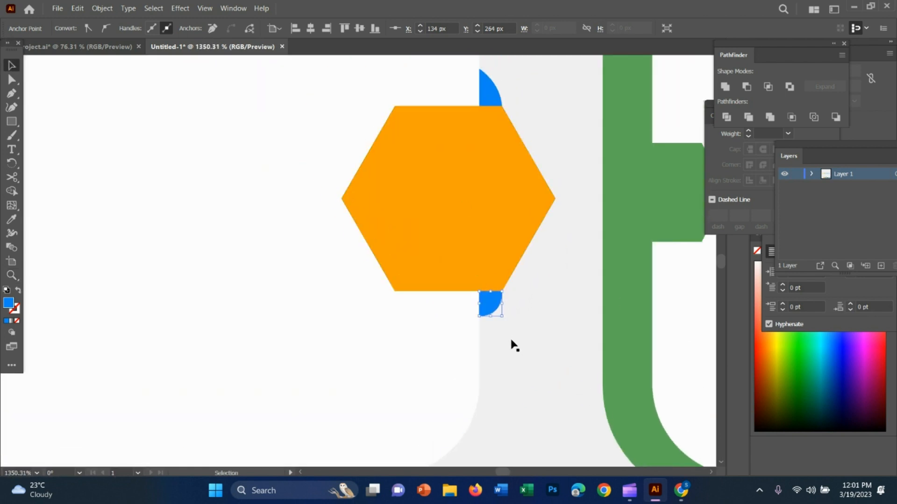
left_click_drag(495, 316, 493, 325)
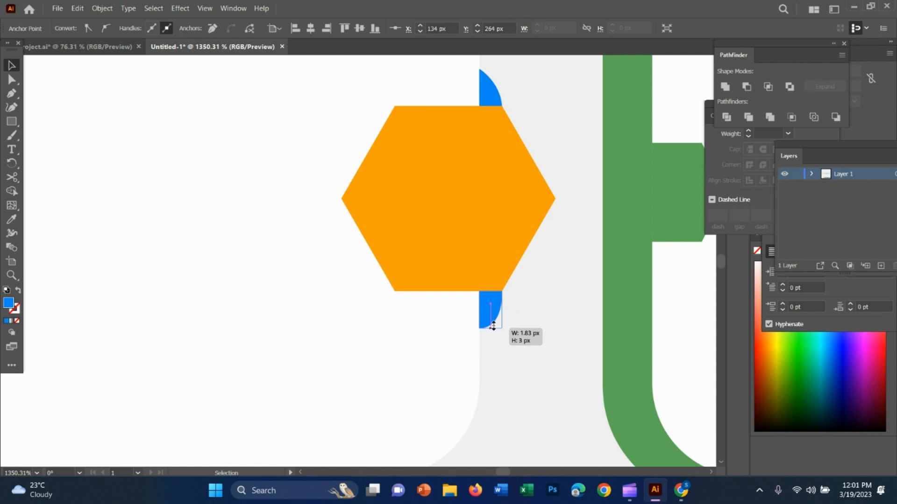
left_click(524, 360)
Examine the first card's finished folds and the neighbouring green and dark blue cards.
key("ctrl+space")
left_click_drag(609, 376, 455, 313)
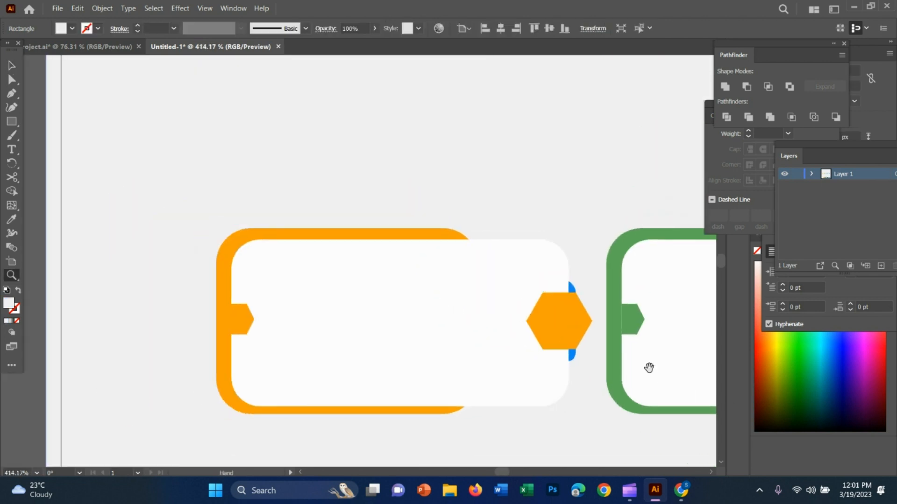
left_click_drag(649, 368, 397, 273)
key("ctrl+space")
left_click_drag(583, 342, 327, 251)
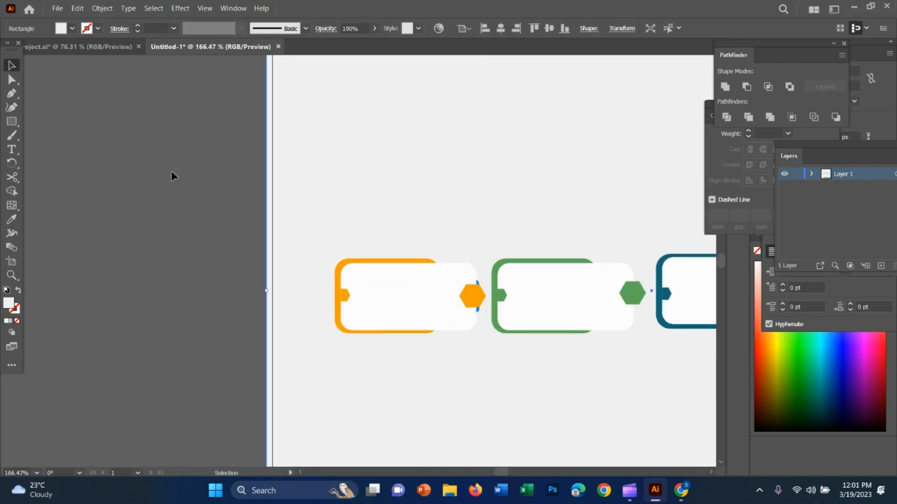
key("ctrl+space")
left_click_drag(537, 355, 670, 414)
key("space")
left_click_drag(662, 351, 347, 310)
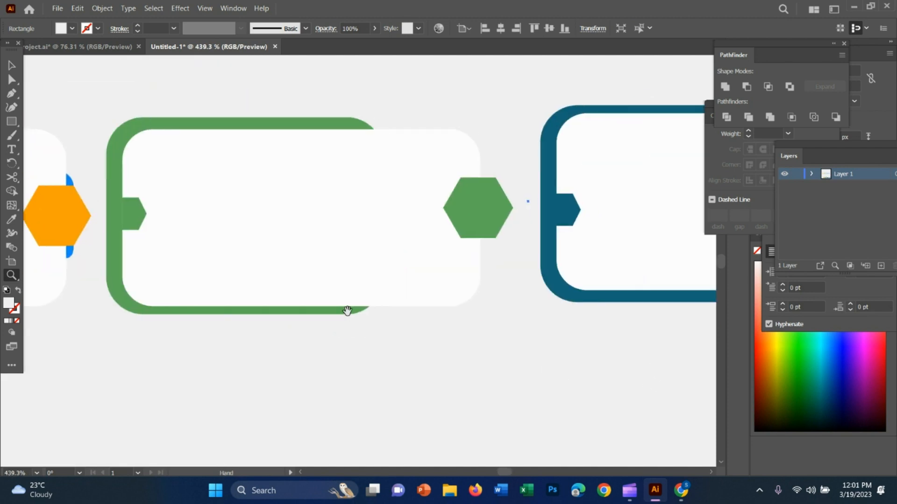
left_click(566, 219)
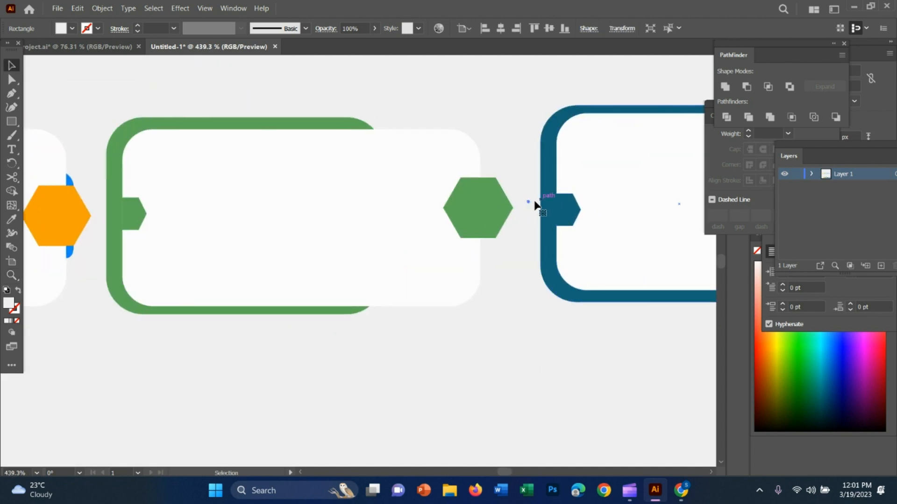
key("ctrl+space")
left_click_drag(508, 326, 549, 321)
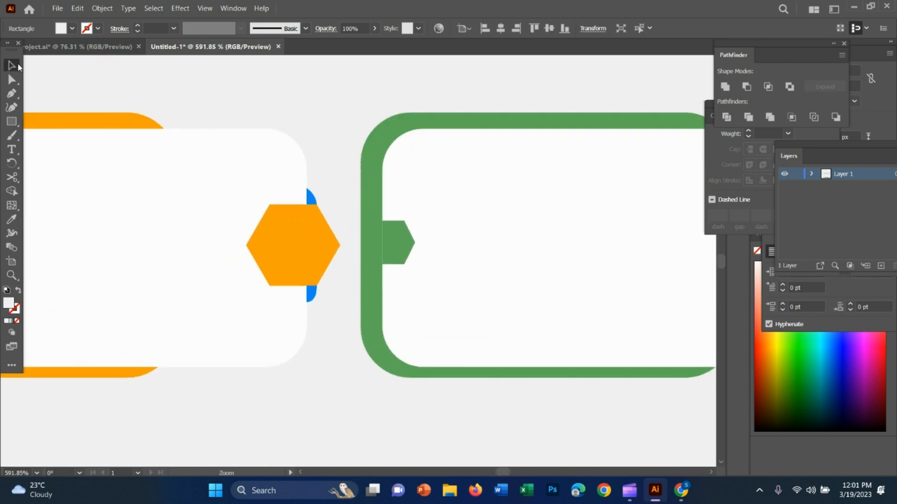
Copy the orange hexagon's upper and lower blue folds onto the second card.
left_click(310, 198)
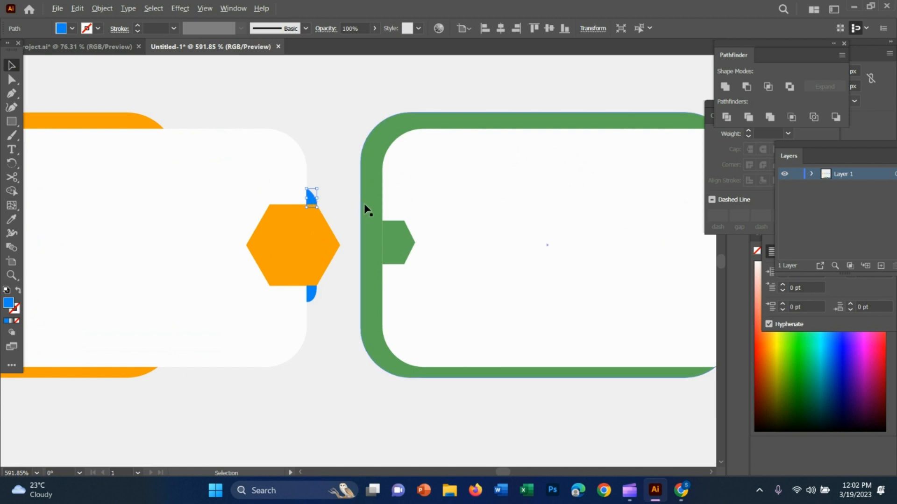
left_click_drag(310, 198, 663, 199)
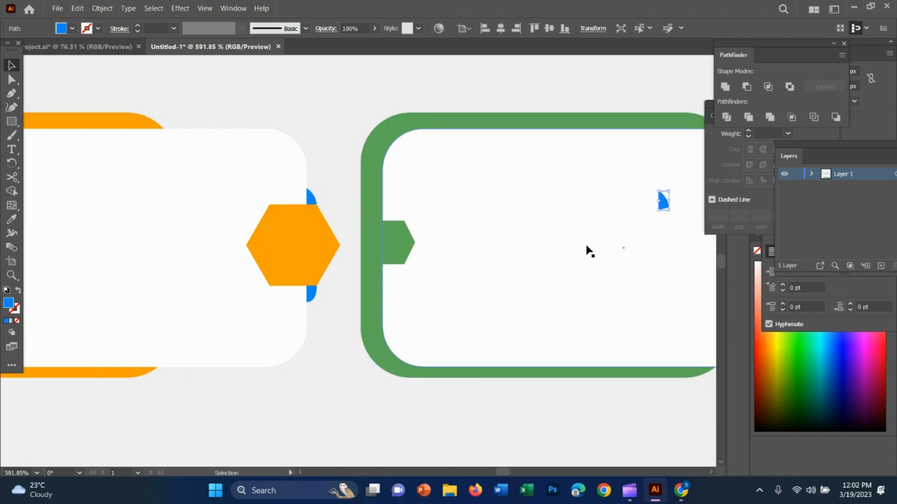
left_click(309, 294)
left_click_drag(313, 295, 680, 284)
Place the copied blue folds against the white panel's edge, at the green hexagon's upper-right and lower-right corners.
left_click_drag(623, 300, 469, 290)
left_click_drag(472, 259, 461, 258)
left_click_drag(265, 200, 469, 192)
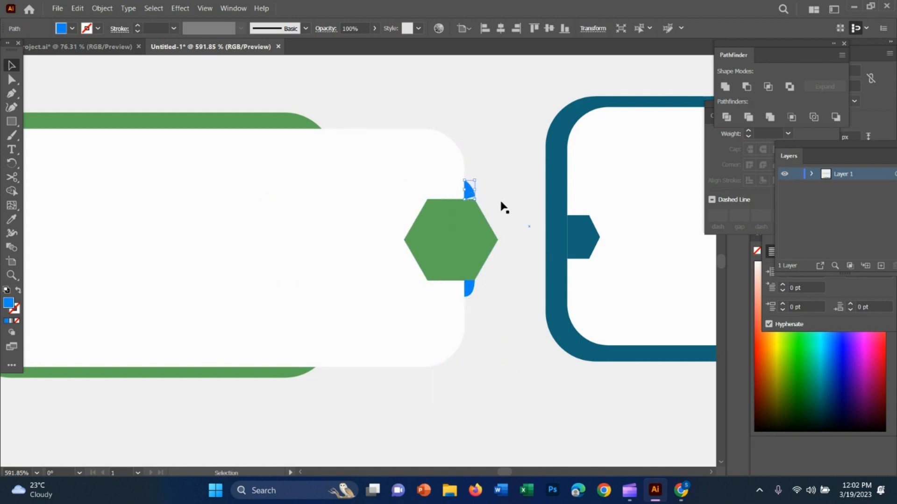
Try rotating the upper blue fold to fit the green hexagon's upper edge, and delete that fold.
key("z")
left_click_drag(494, 235, 654, 243)
left_click(12, 65)
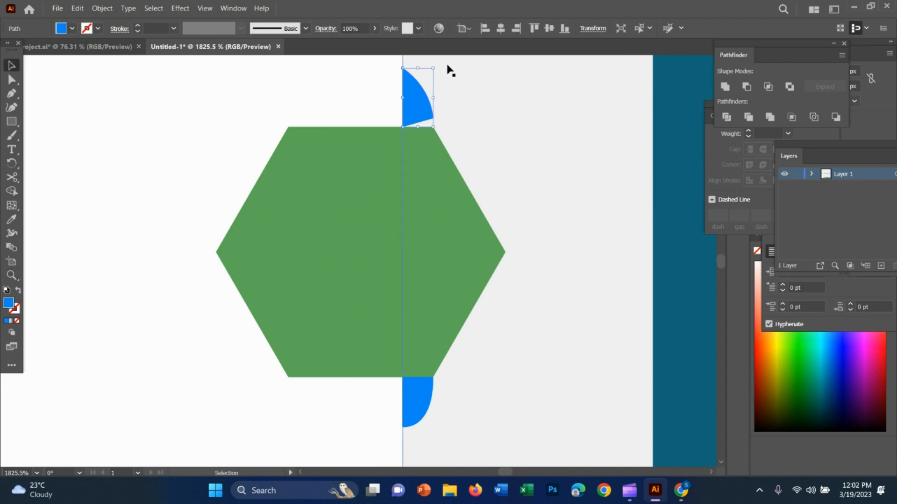
left_click(474, 112)
left_click(426, 115)
left_click_drag(436, 129, 431, 140)
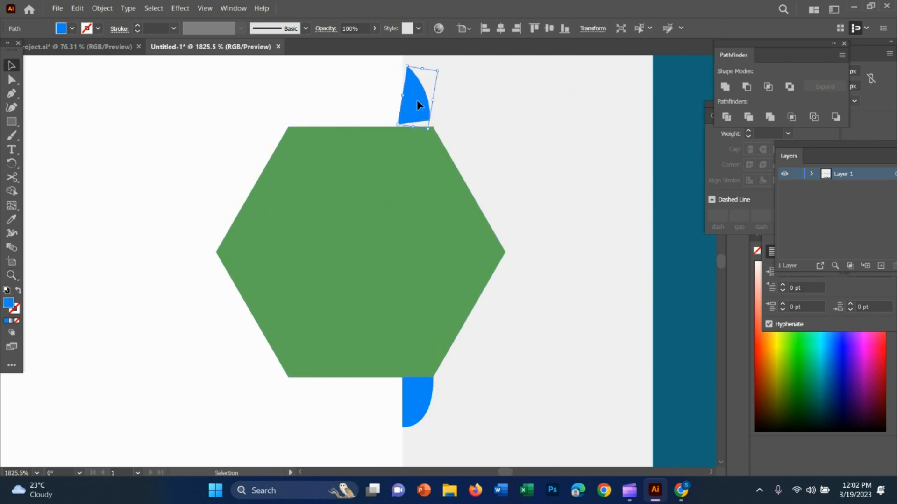
mouse_move(417, 100)
left_mouse_down()
mouse_move(419, 111)
mouse_move(411, 88)
mouse_move(410, 103)
left_mouse_up()
key("Delete")
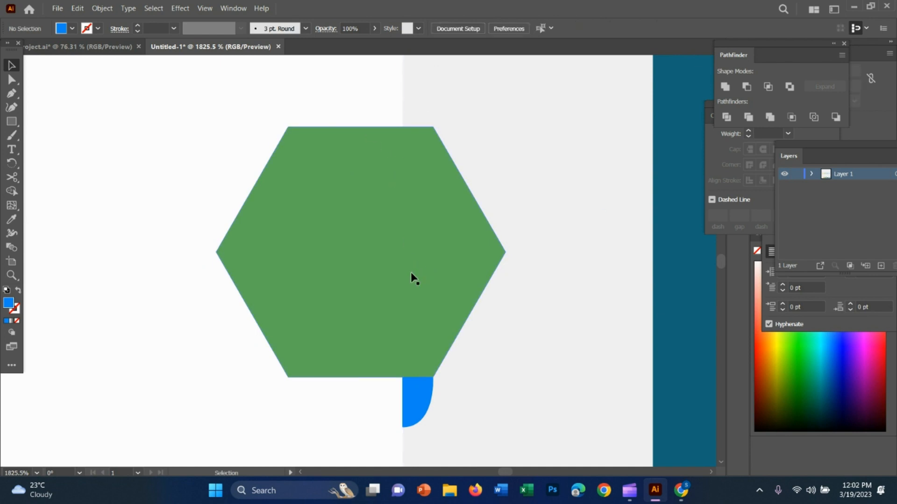
Draw a curved blue fold with the Pen tool from the white panel's edge to the green hexagon's upper-right corner.
key("p")
left_click(402, 86)
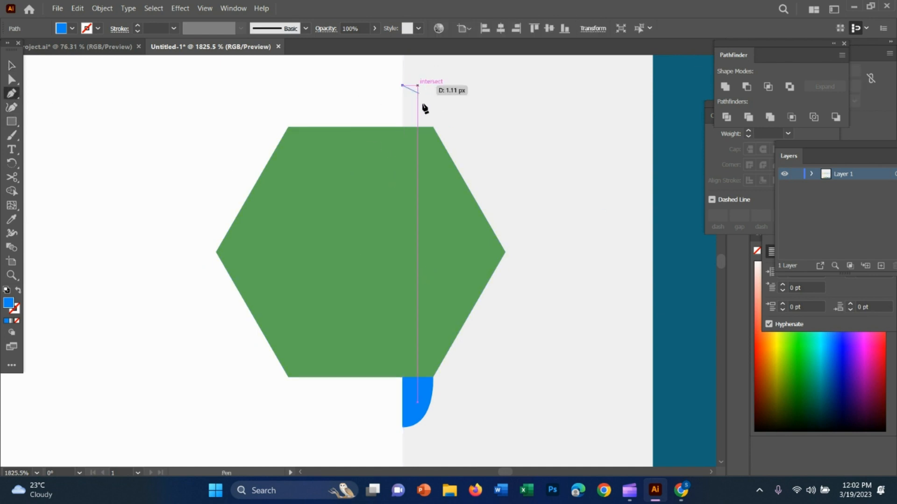
left_click_drag(433, 127, 423, 155)
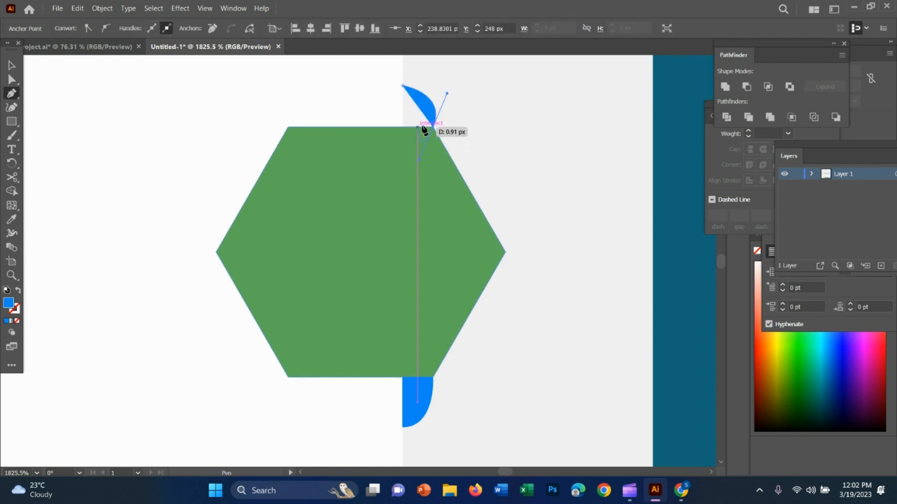
left_click(430, 126)
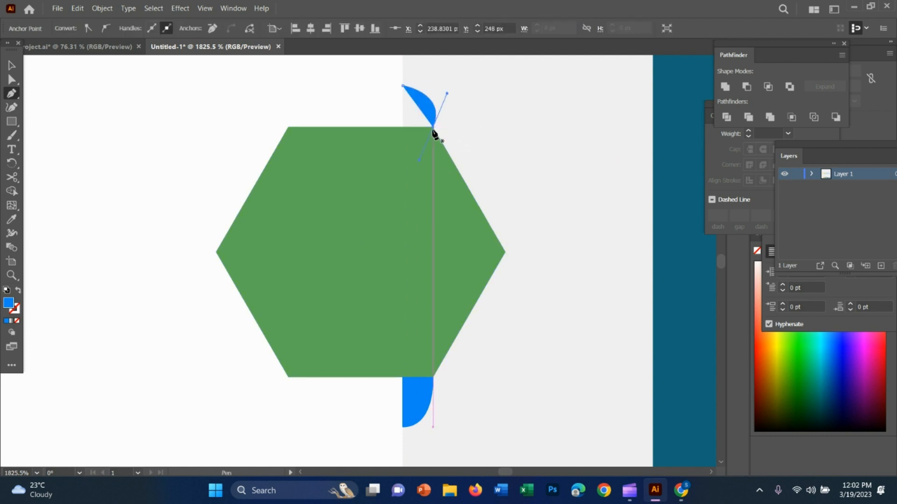
left_click(403, 126)
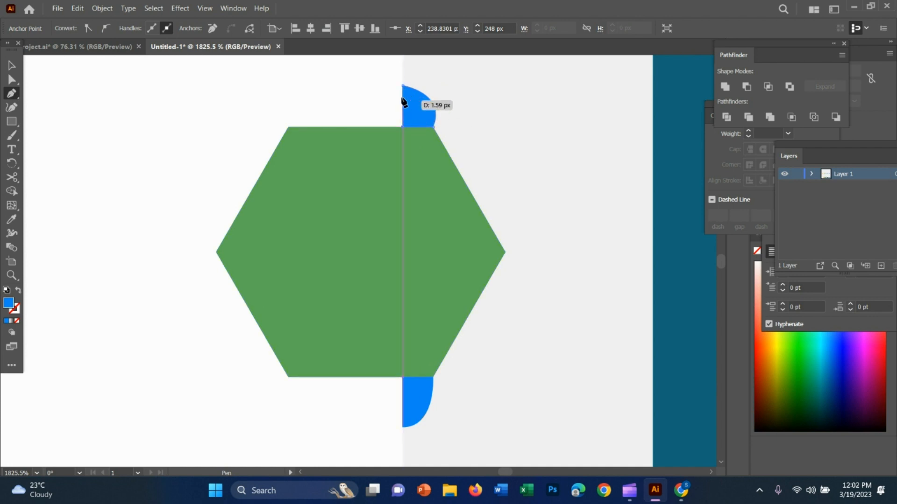
left_click(405, 88)
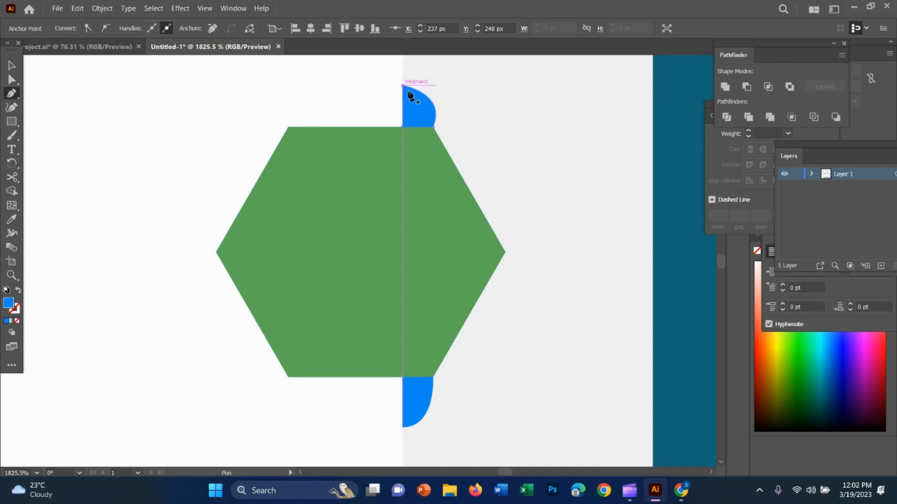
Stretch the green hexagon's upper blue fold slightly upward.
key("z")
left_click_drag(570, 348, 673, 293)
scroll(475, 330, "up", 1)
left_click(12, 65)
left_click(470, 88)
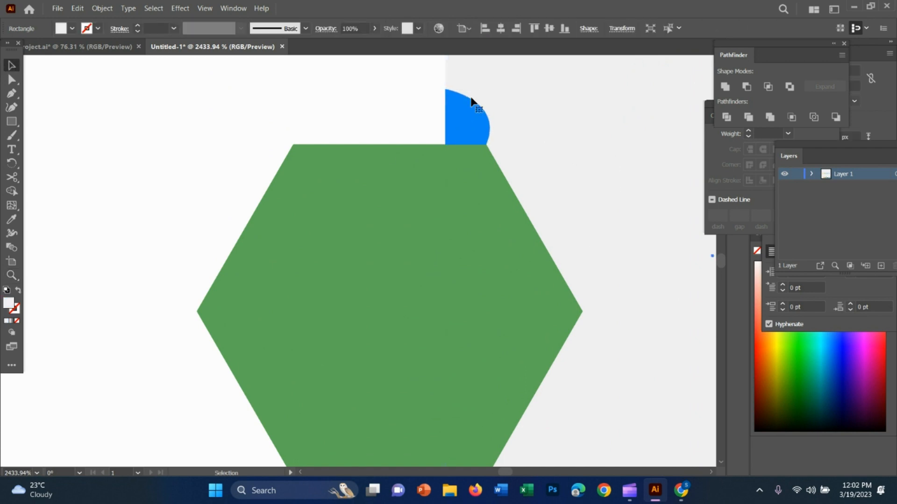
left_click(465, 116)
scroll(467, 126, "up", 1)
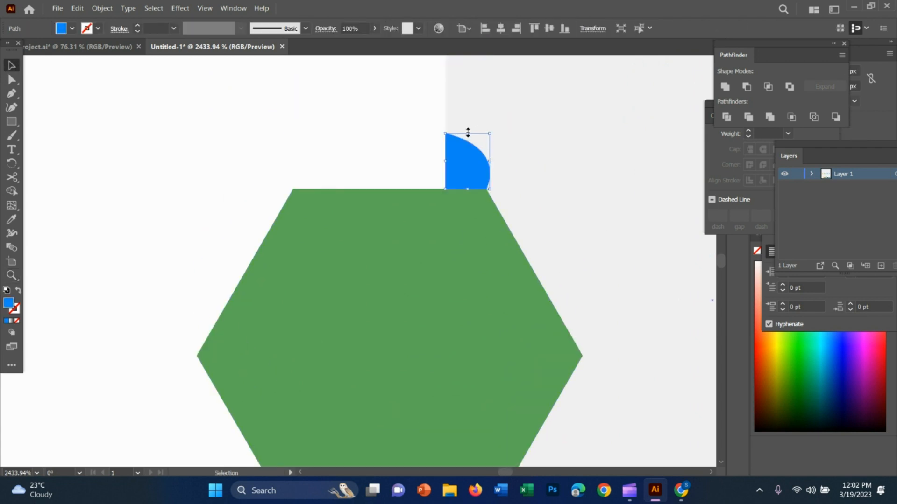
left_click_drag(468, 133, 469, 125)
left_click(572, 201)
Compare the second card's upper fold with the orange card's folds, and delete it.
key("z")
left_click_drag(662, 326, 423, 230)
key("space")
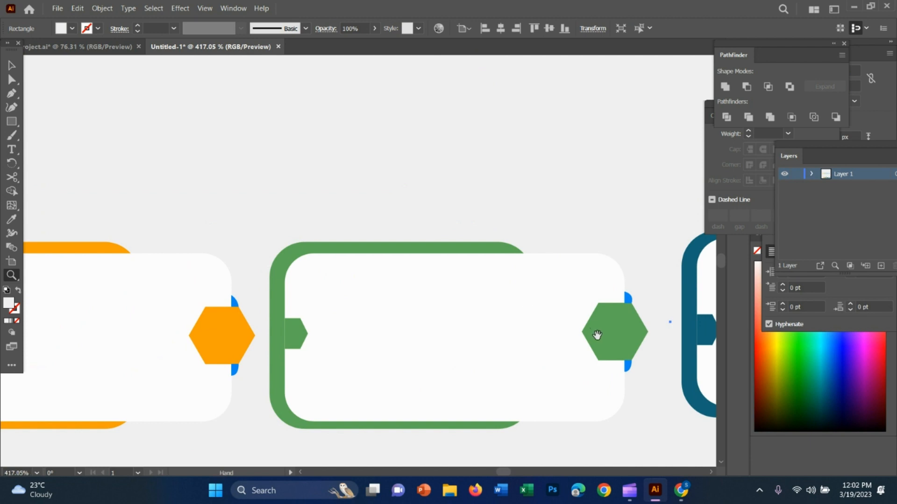
left_click_drag(597, 335, 472, 291)
left_click_drag(554, 274, 713, 270)
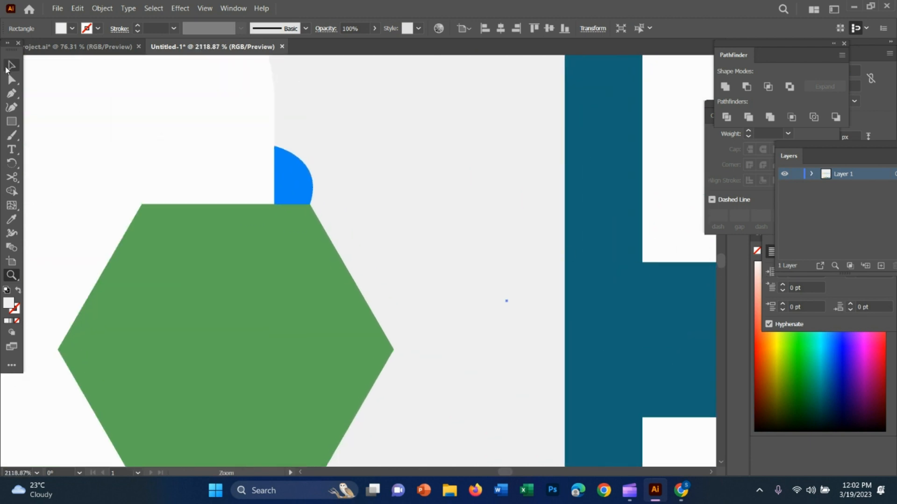
left_click(7, 71)
left_click(306, 173)
key("Delete")
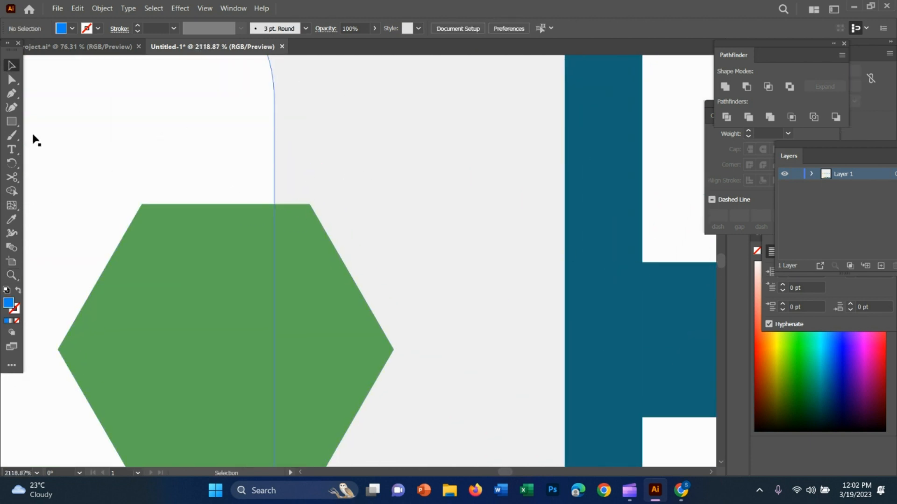
Redraw the green hexagon's upper blue fold with the Pen tool, using a flatter curve and a base about 1.8 px wide.
left_click(12, 93)
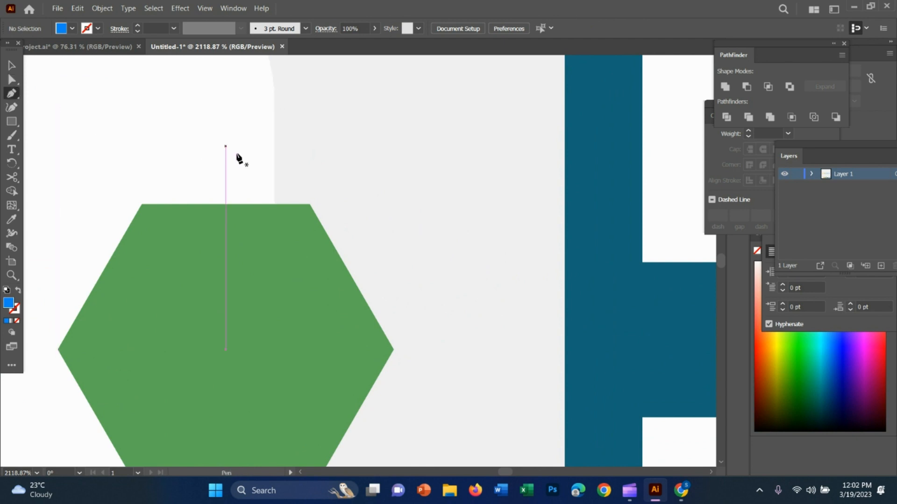
left_click(274, 160)
left_click_drag(309, 204, 308, 222)
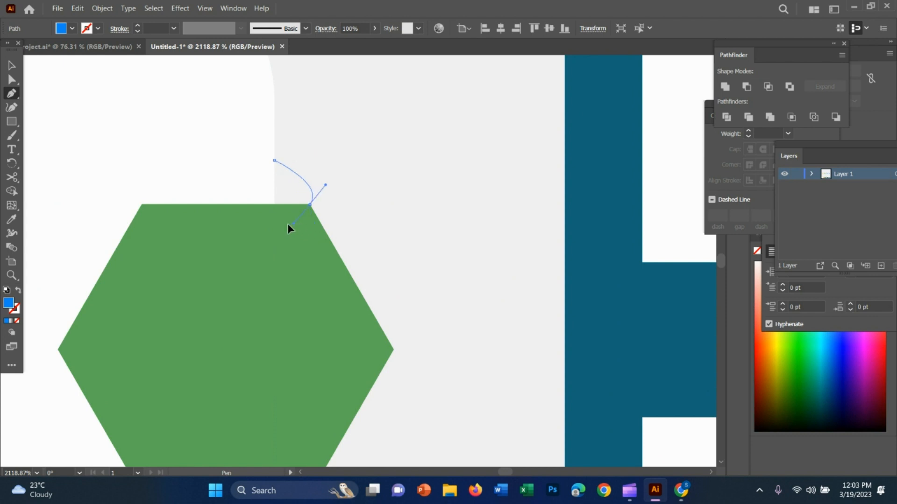
left_click_drag(367, 182, 369, 176)
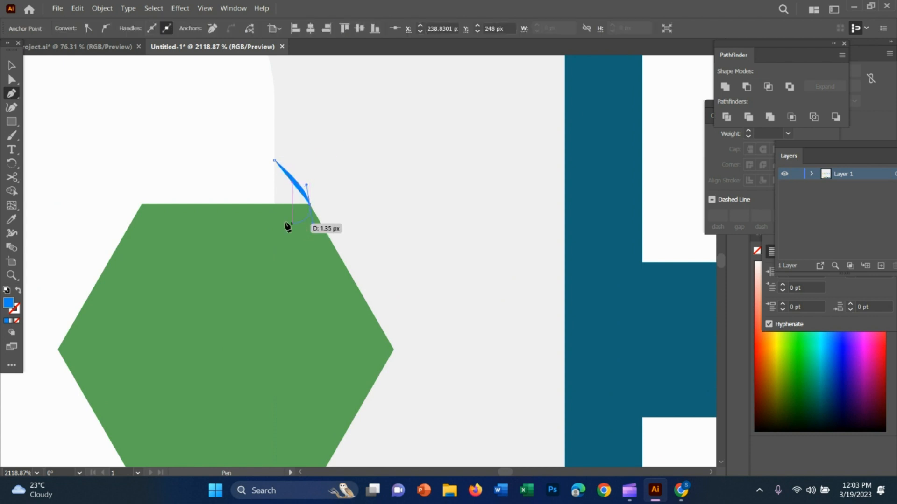
key("alt")
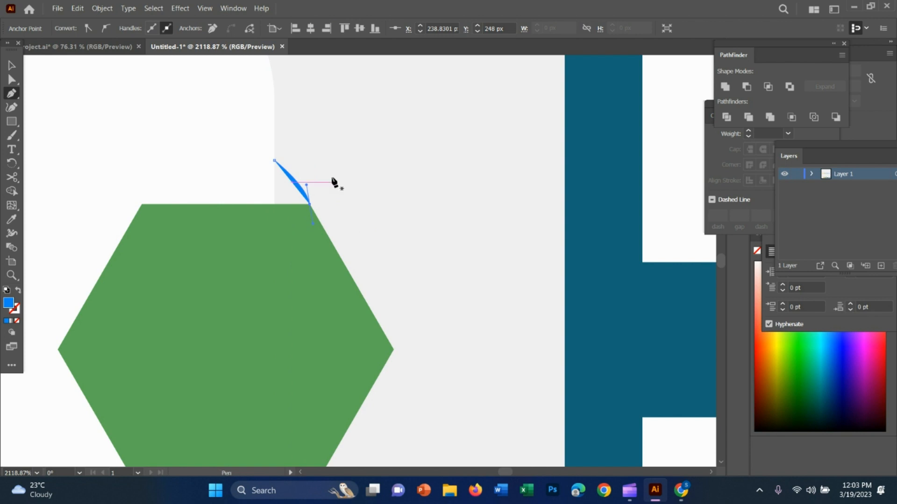
left_click(310, 204, "alt")
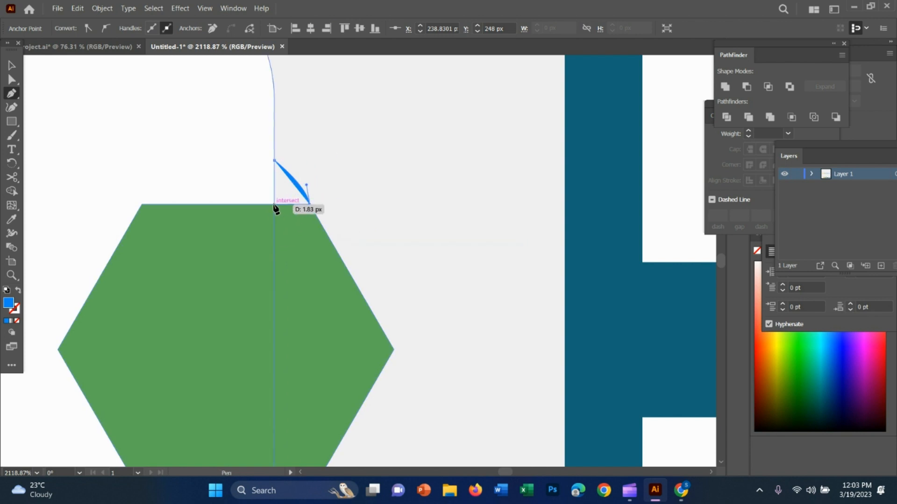
left_click(274, 204)
left_click(275, 161)
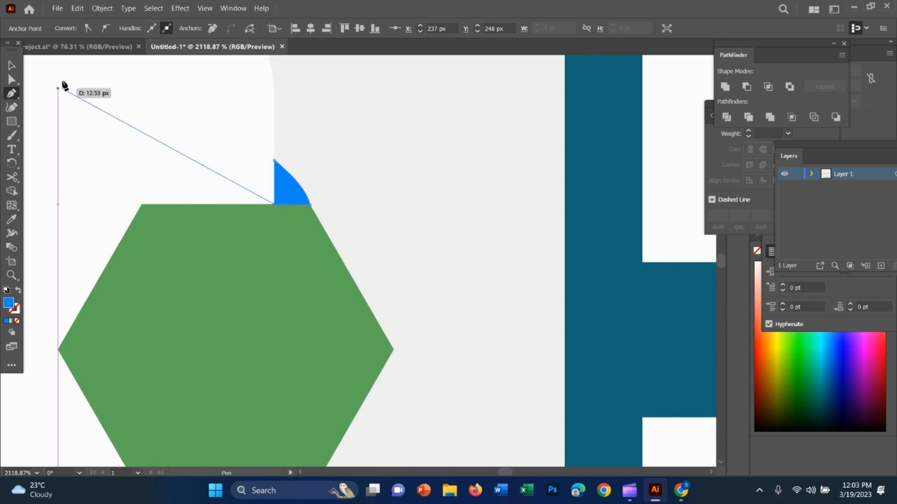
Check the flatter blue fold against the lower one and delete the whole shape.
key("ctrl+shift+a")
key("z")
left_click_drag(488, 415, 381, 366)
scroll(524, 369, "down", 1)
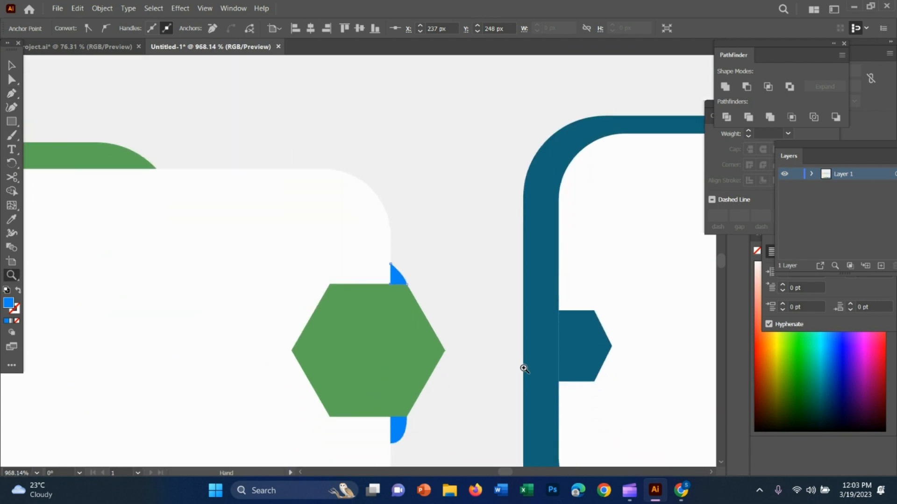
left_click_drag(416, 330, 442, 226)
key("v")
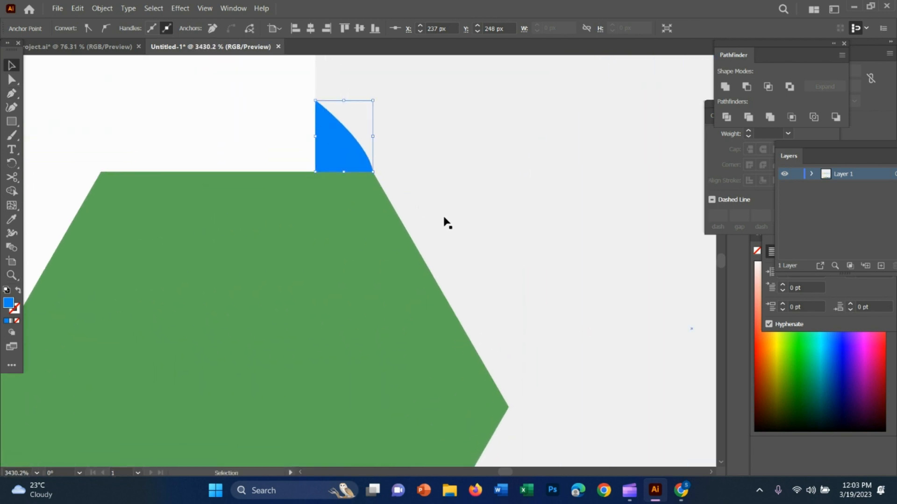
key("Delete")
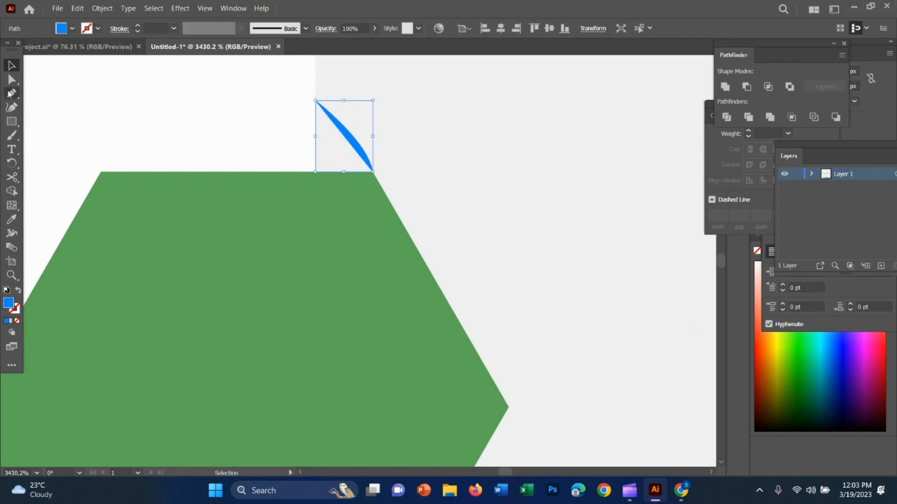
key("Delete")
Draw a rounder blue arc with the Pen tool from the white panel's edge to the green hexagon's upper-right corner.
left_click(11, 94)
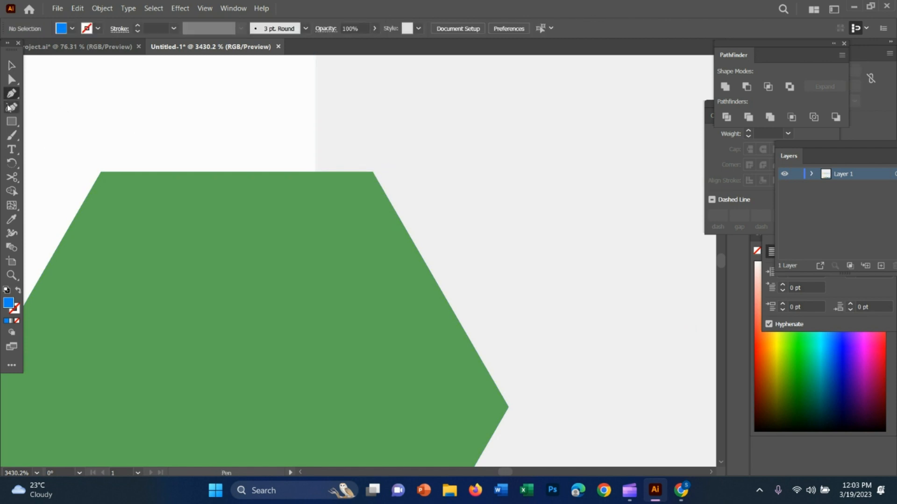
left_click(315, 97)
left_click_drag(375, 172, 374, 221)
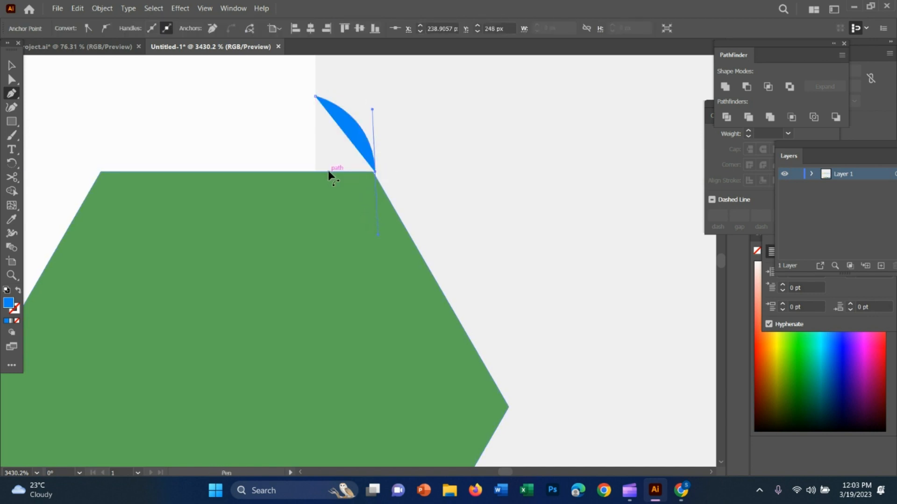
Try to close the blue arc along the hexagon's upper edge and up the white panel's edge, and undo it.
left_click(375, 172)
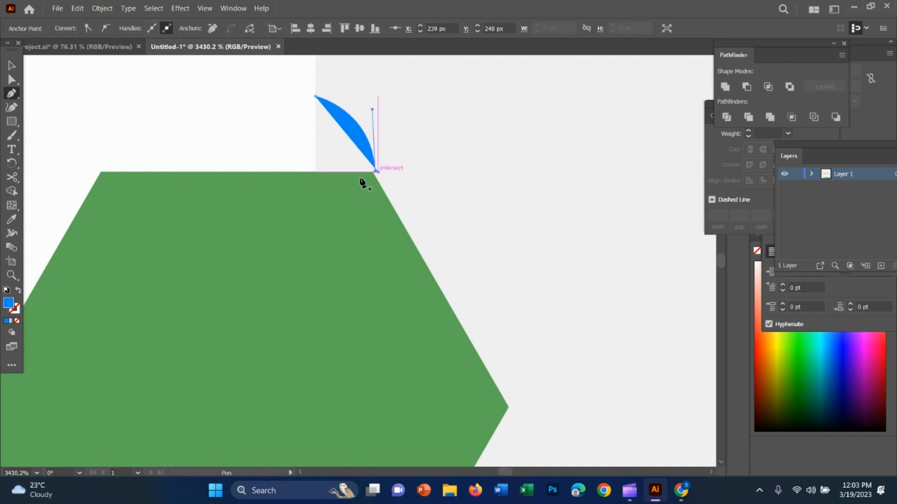
left_click(315, 173)
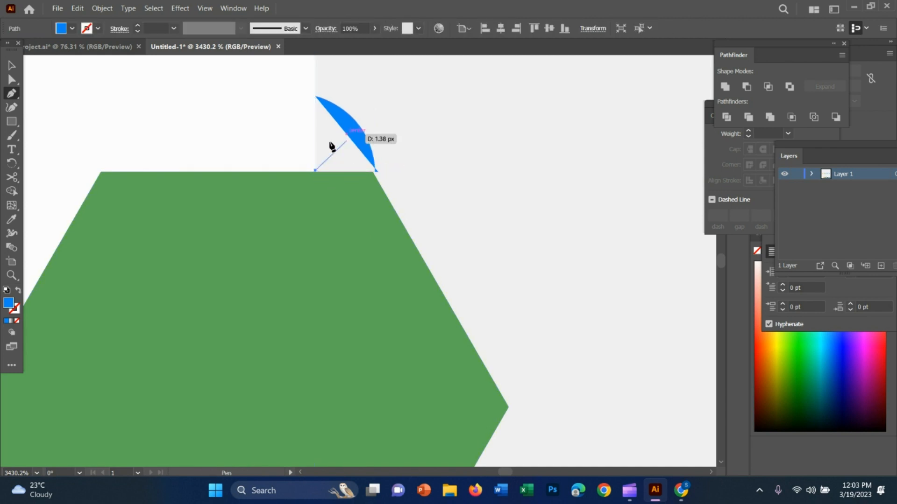
left_click(316, 99)
key("ctrl+z")
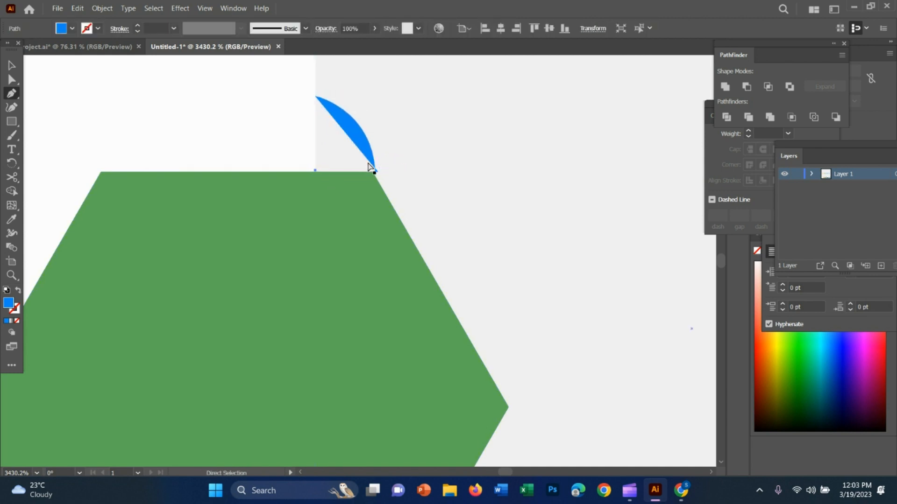
key("ctrl+z")
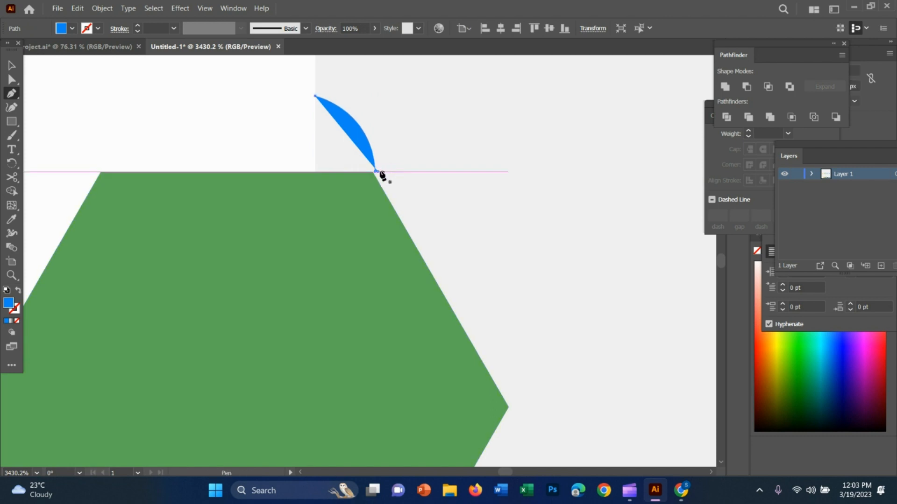
Retry the fold's straight closing segments from the arc's lower end back to its starting point, and undo them.
left_click(376, 171)
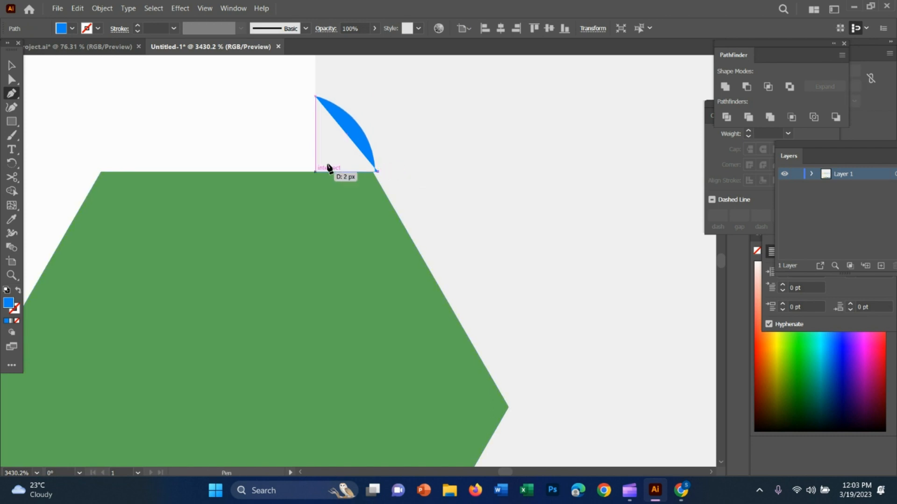
left_click(375, 171)
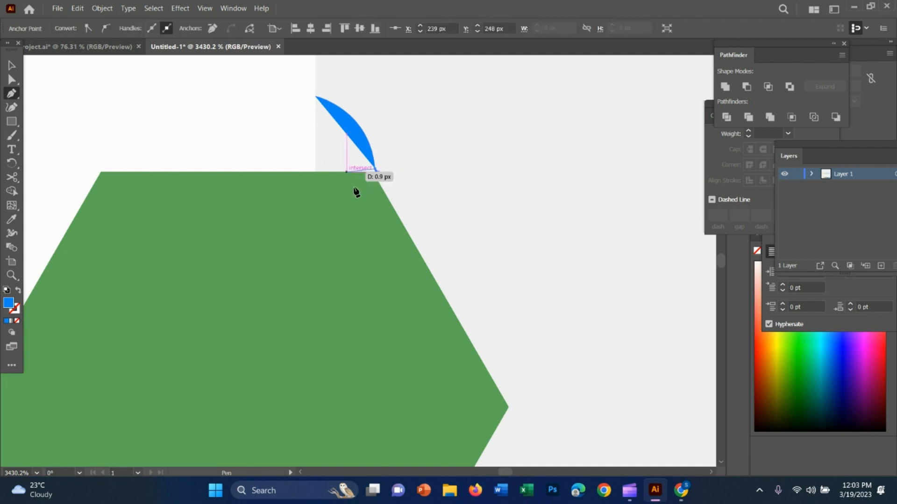
key("ctrl+z")
left_click(374, 172)
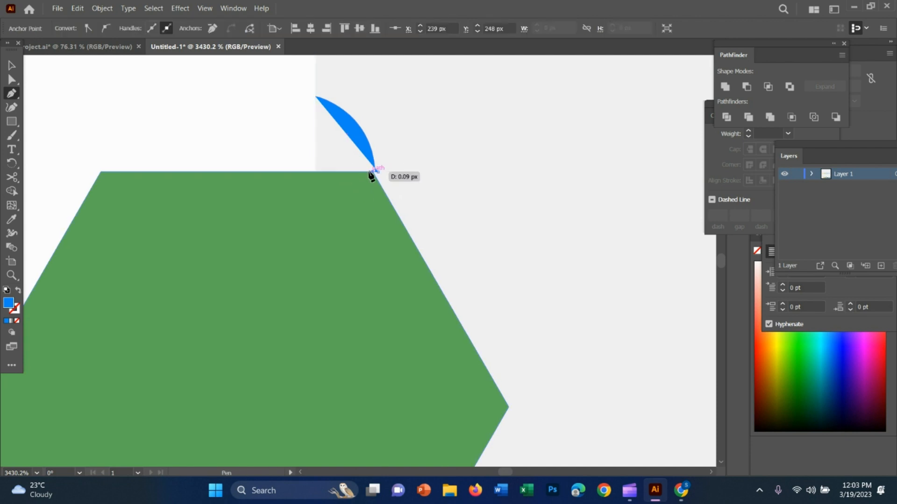
left_click(315, 97)
key("ctrl+z")
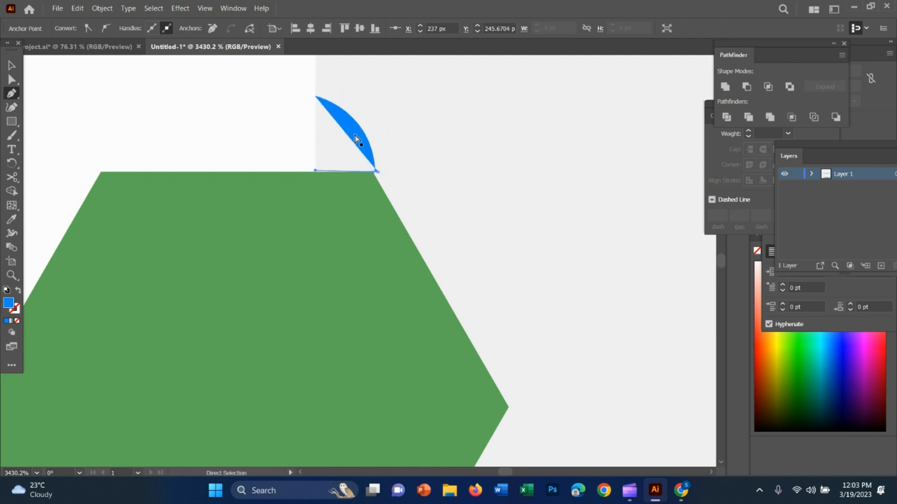
key("ctrl+z")
key("ctrl+z")
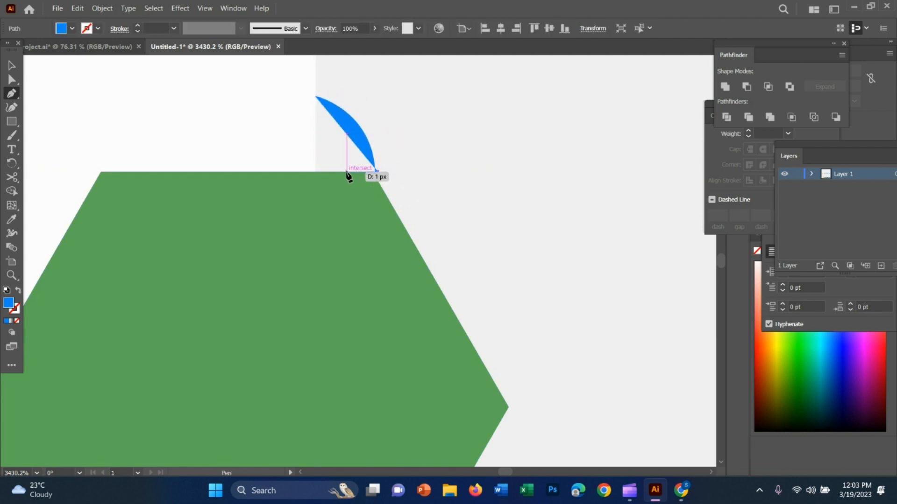
Close the blue arc with straight Pen segments along the green hexagon's upper edge and up the white panel's edge to the starting point.
key("z")
left_click_drag(325, 169, 556, 218)
key("v")
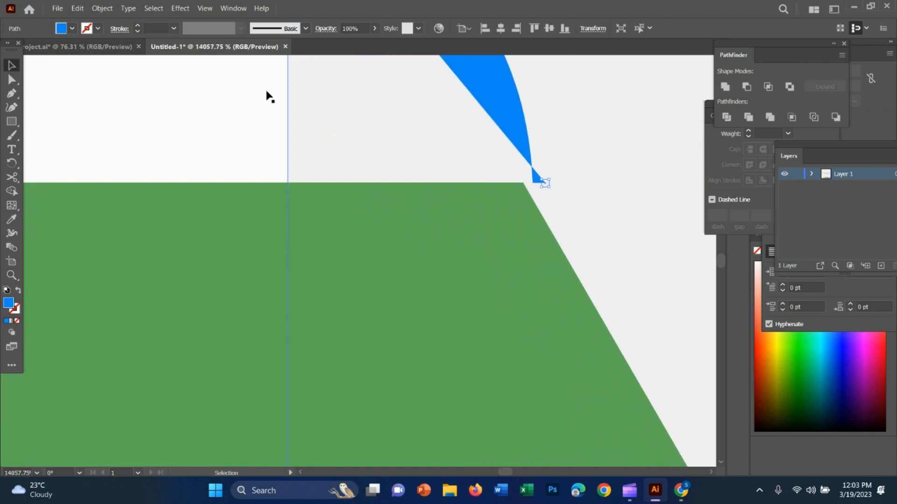
left_click_drag(492, 112, 488, 117)
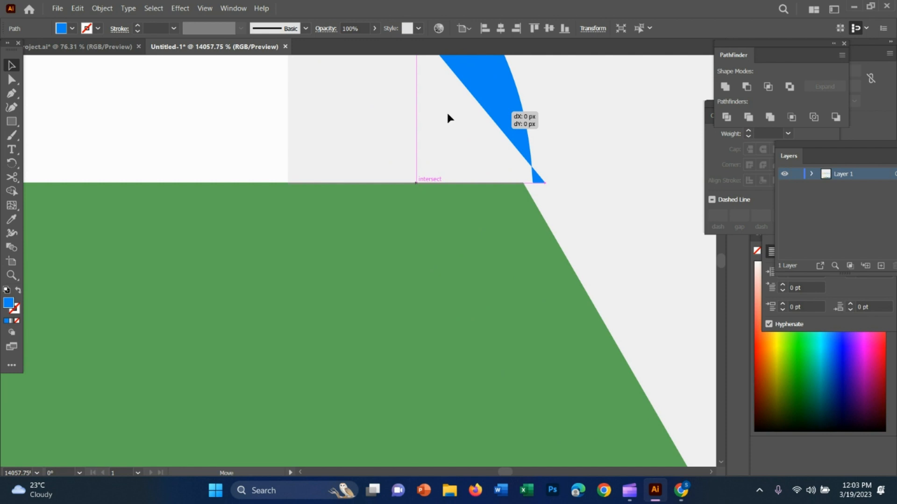
left_click_drag(448, 114, 447, 114)
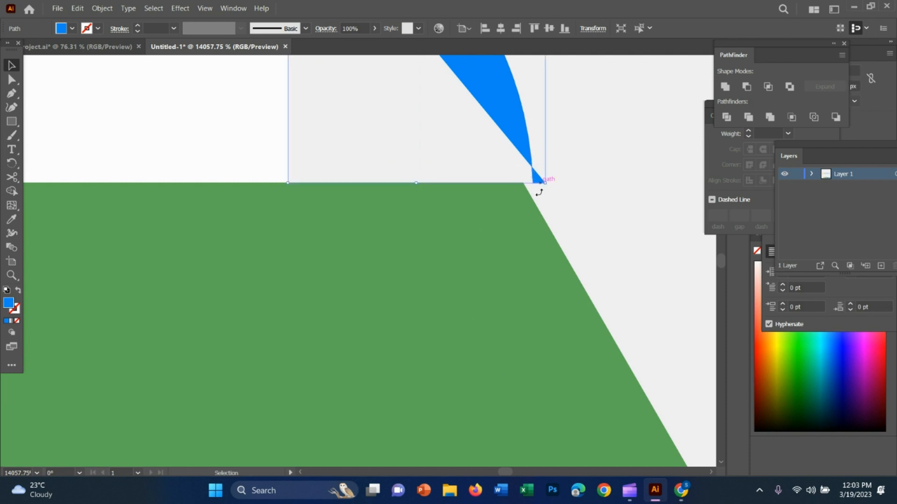
left_click(11, 95)
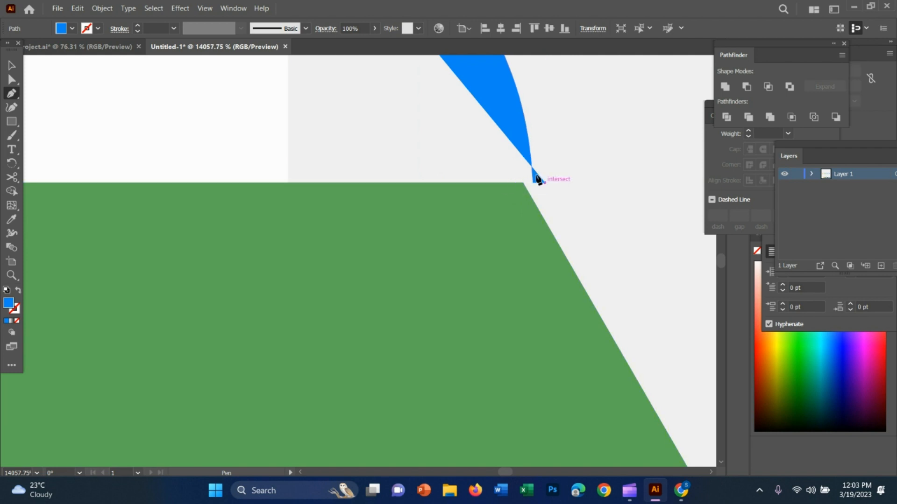
left_click(534, 183)
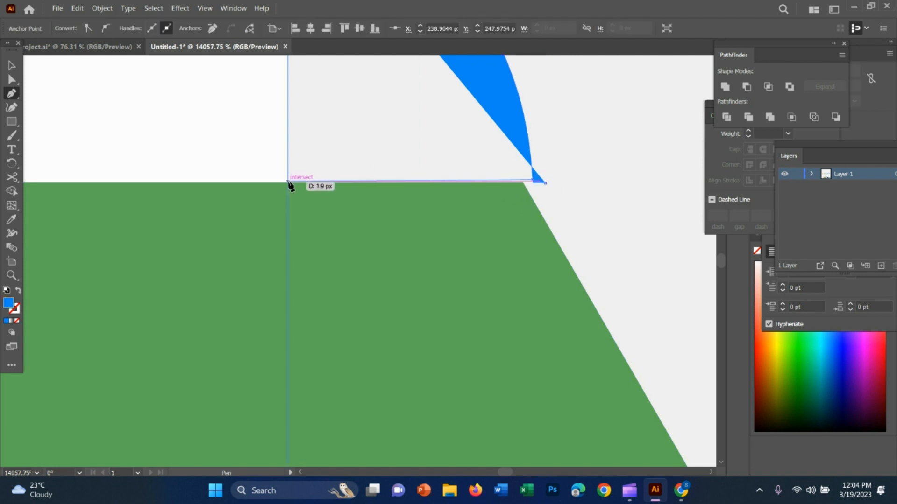
scroll(328, 160, "up", 3)
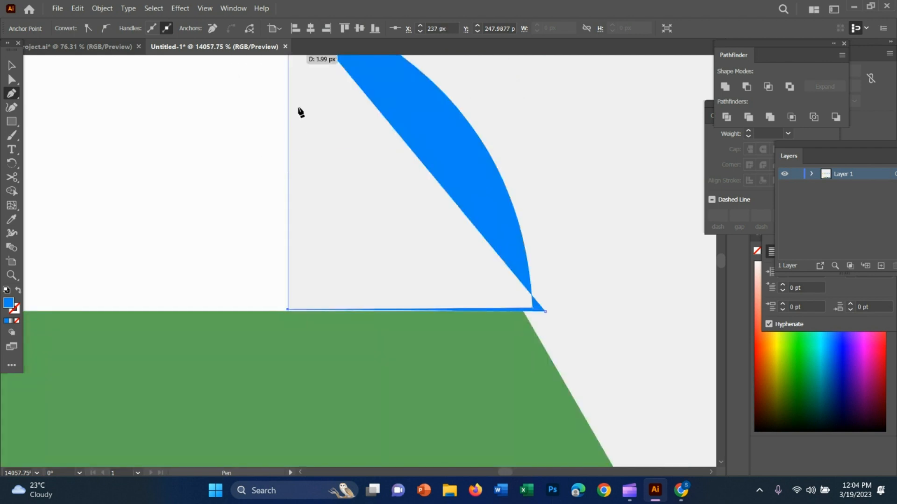
scroll(300, 112, "up", 5)
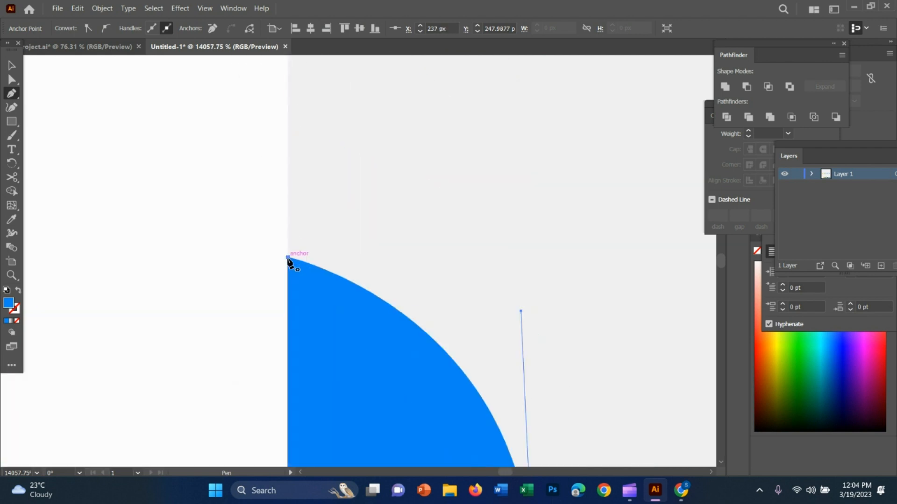
left_click(288, 257)
scroll(344, 248, "down", 12)
scroll(340, 249, "up", 9)
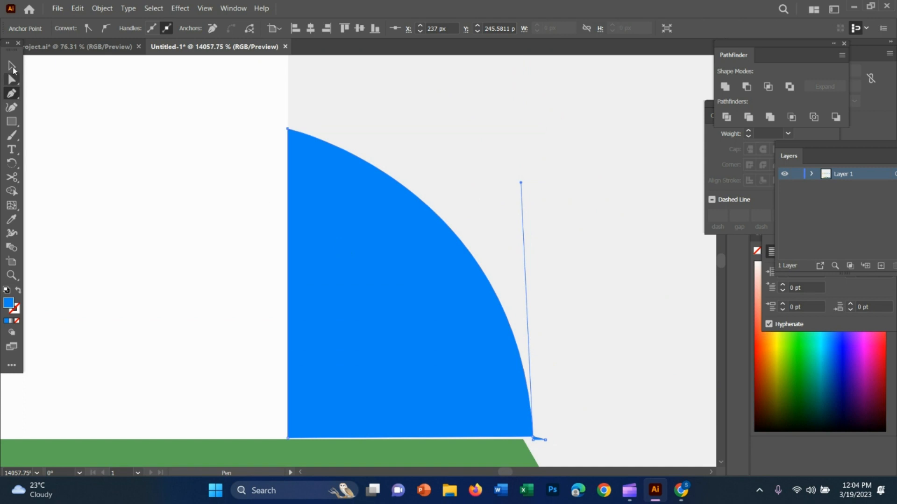
left_click(12, 67)
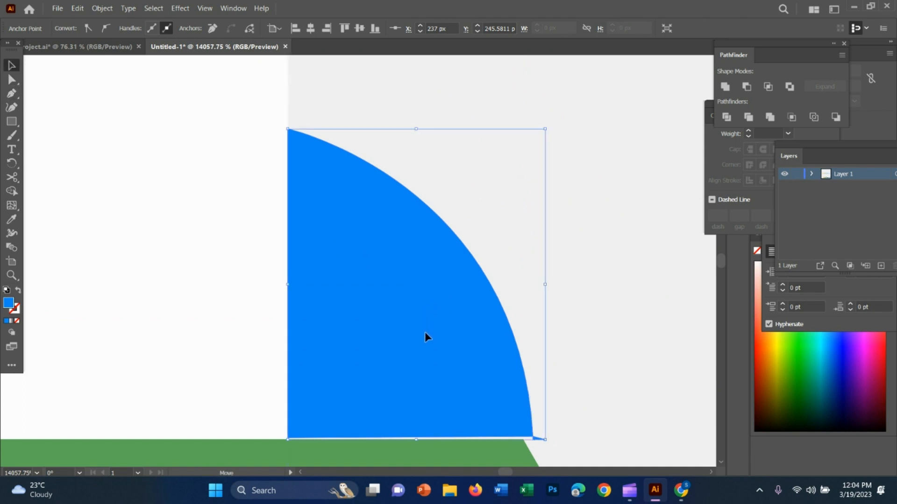
Inspect the closed blue fold against the green hexagon and the lower fold, opening the shape in isolation and leaving it again.
key("z")
left_click_drag(575, 393, 447, 336)
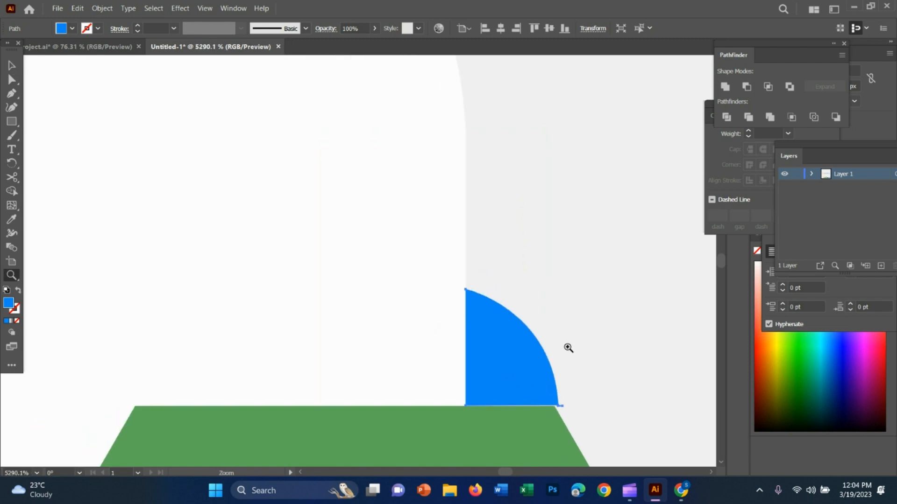
left_click_drag(569, 332, 421, 299)
left_click_drag(622, 390, 427, 277)
left_click_drag(526, 331, 368, 264)
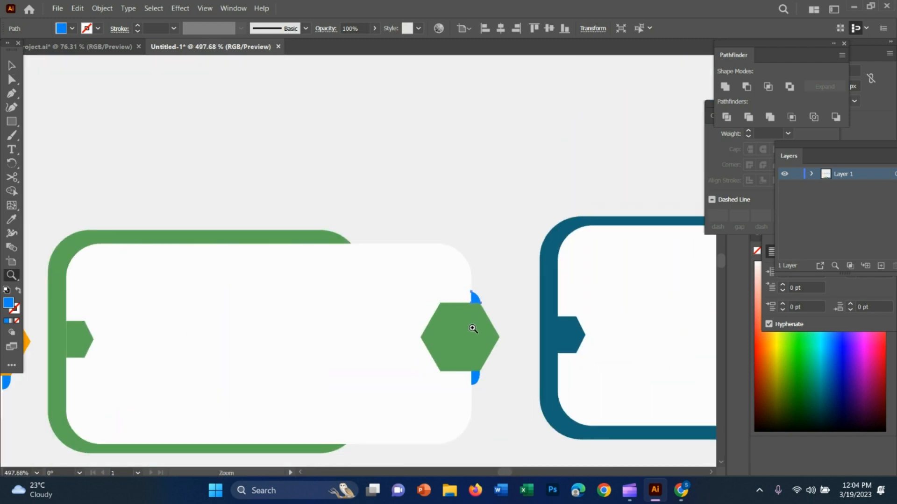
left_click_drag(472, 328, 681, 341)
key("v")
left_click(542, 195)
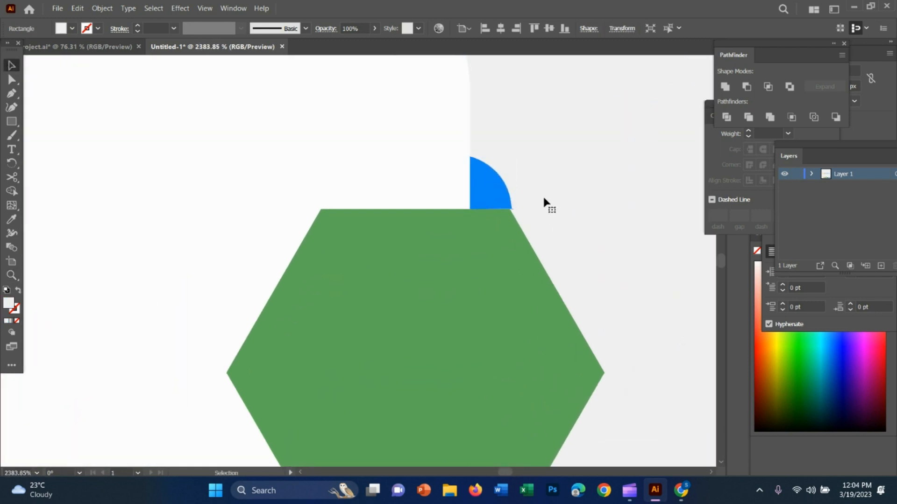
double_click(487, 199)
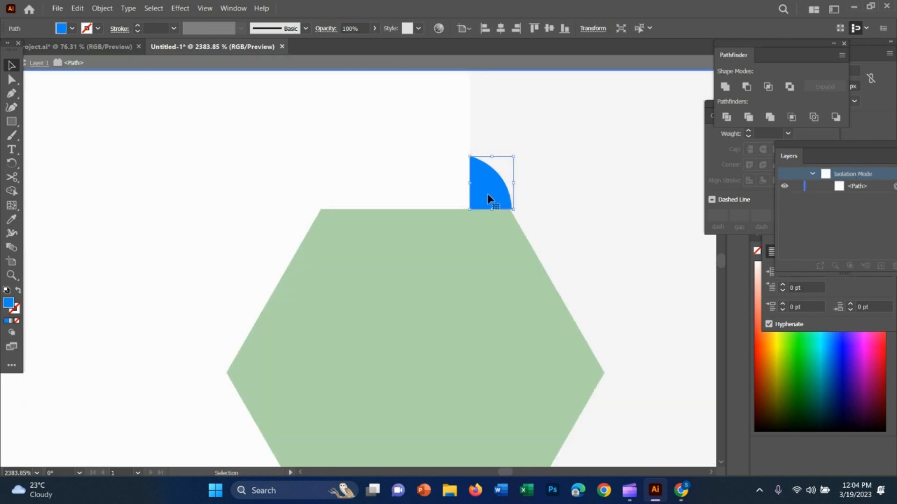
double_click(571, 183)
Compare the folds behind the green hexagon with those on the orange card and check the remaining cards in the row.
key("z")
left_click_drag(607, 280, 381, 222)
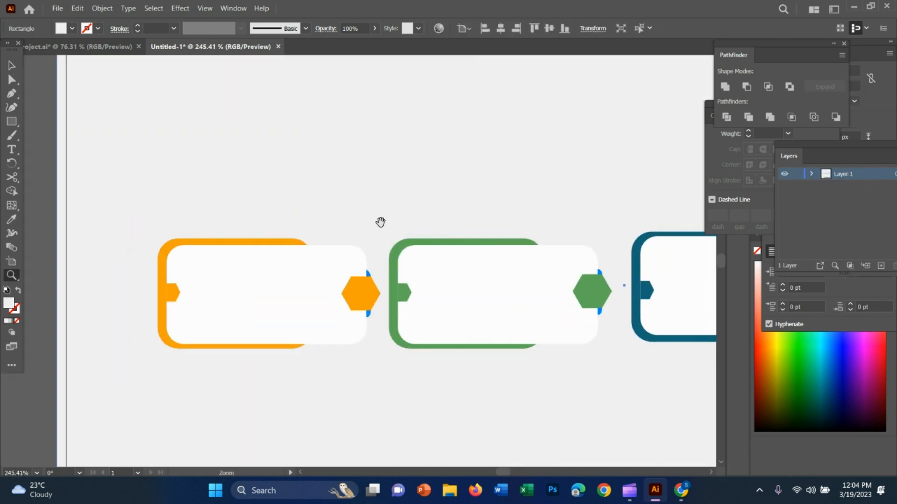
left_click_drag(587, 332, 424, 288)
key("v")
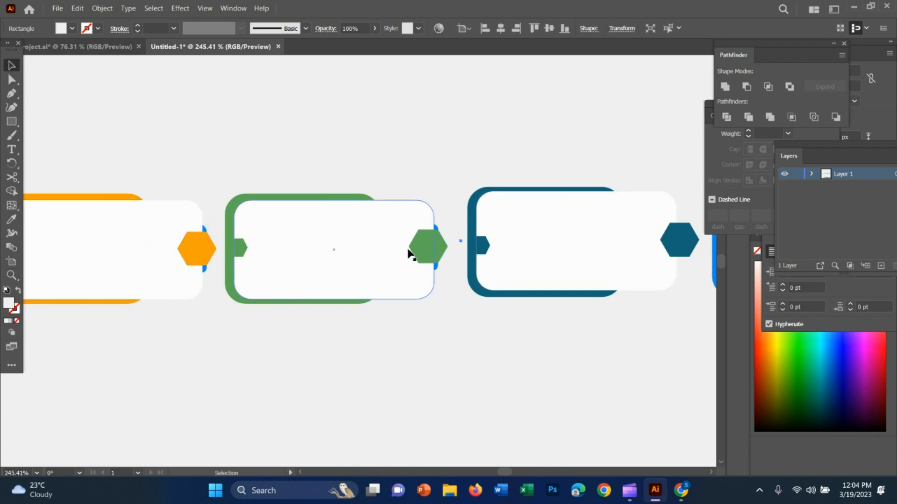
key("z")
left_click_drag(594, 321, 528, 326)
left_click_drag(659, 384, 474, 303)
left_click_drag(528, 319, 496, 223)
Move the reference infographic image below the row of vector cards for side-by-side comparison.
key("v")
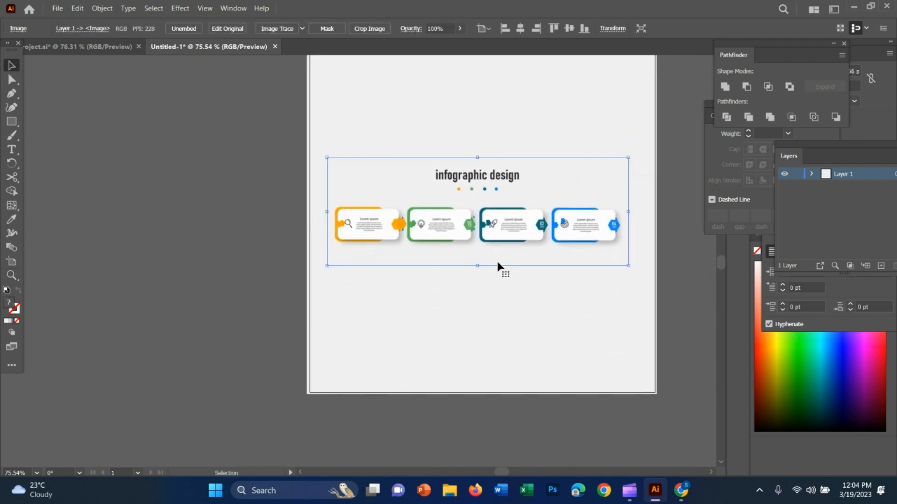
key("z")
left_click_drag(494, 262, 701, 287)
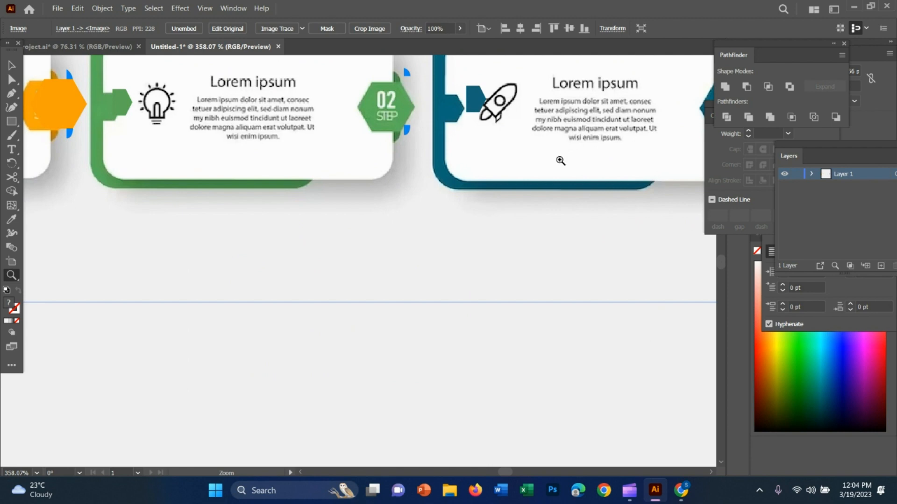
key("space")
left_click_drag(587, 166, 264, 165)
left_click_drag(532, 245, 496, 388)
key("space")
key("v")
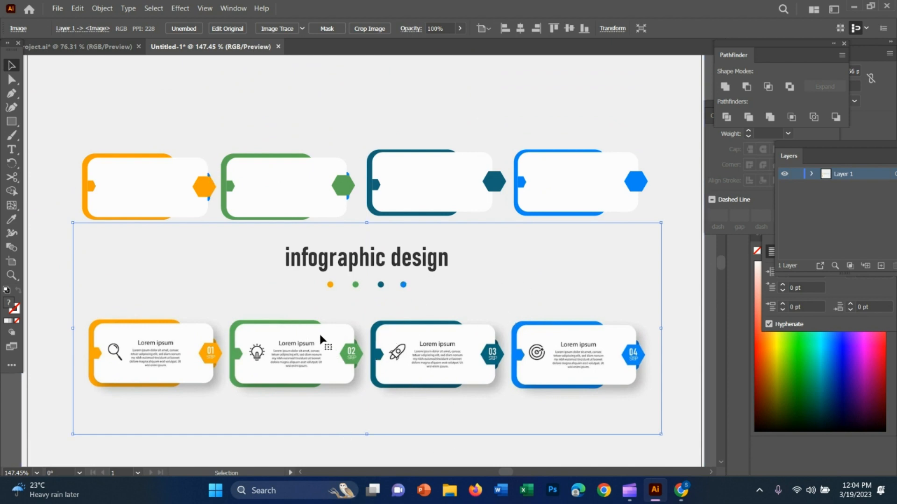
left_click_drag(277, 336, 351, 254)
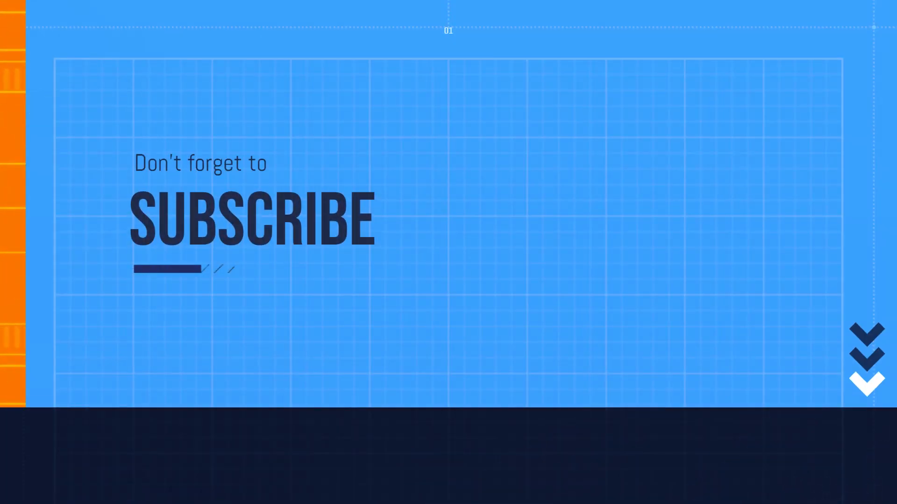